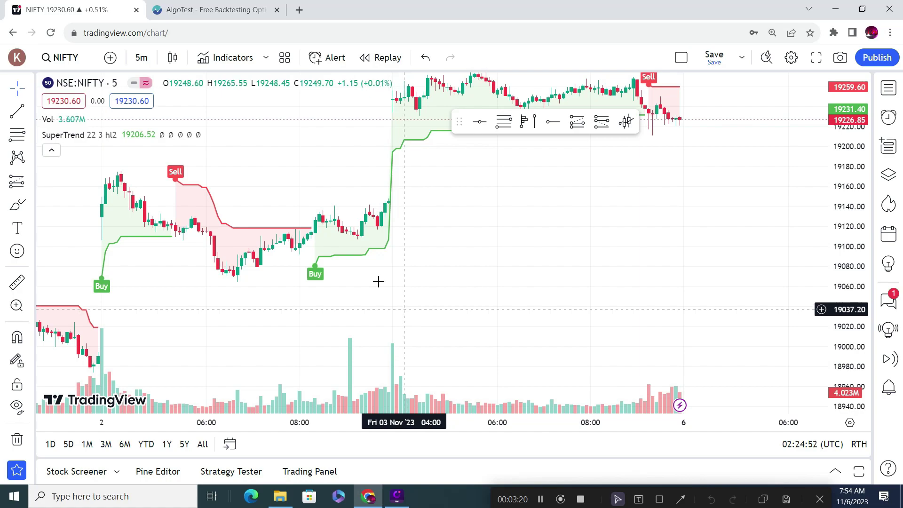
Step: Open the AlgoTest dashboard, dismiss the Signals promotion, and briefly check the NIFTY chart
left_click(213, 9)
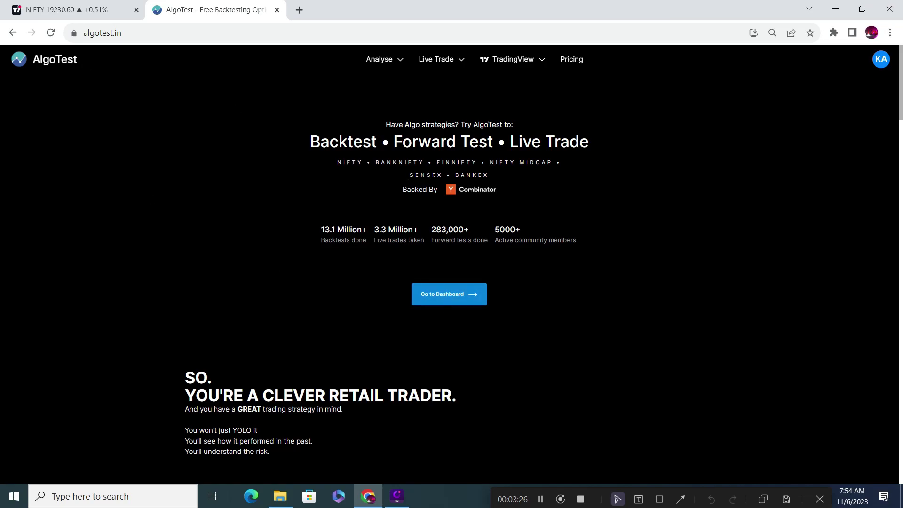
left_click(443, 300)
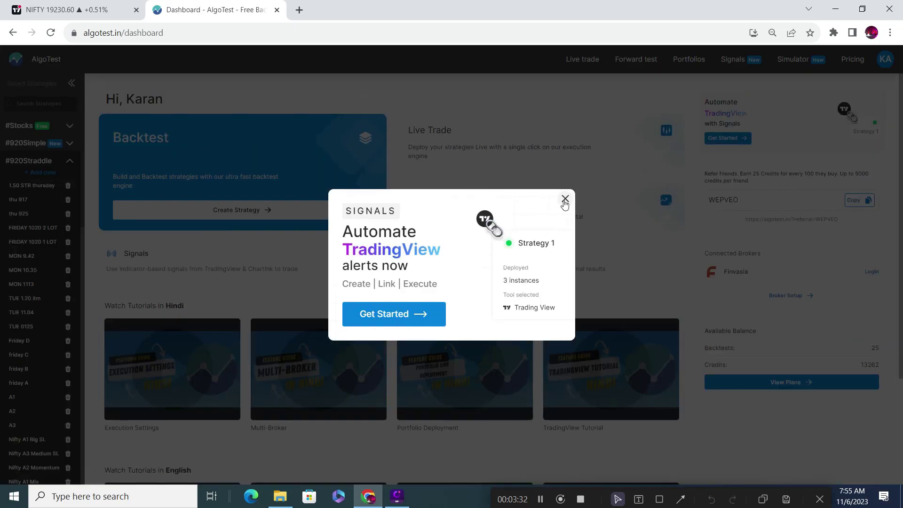
left_click(565, 198)
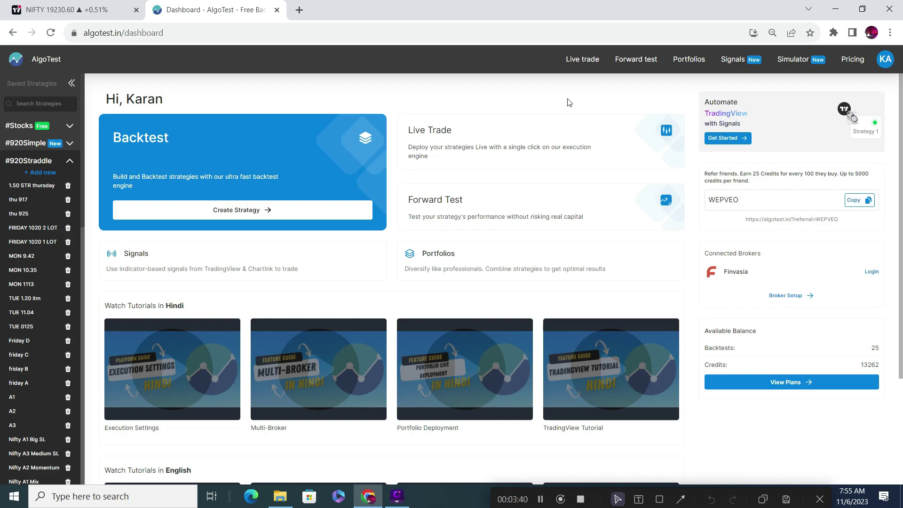
left_click(105, 7)
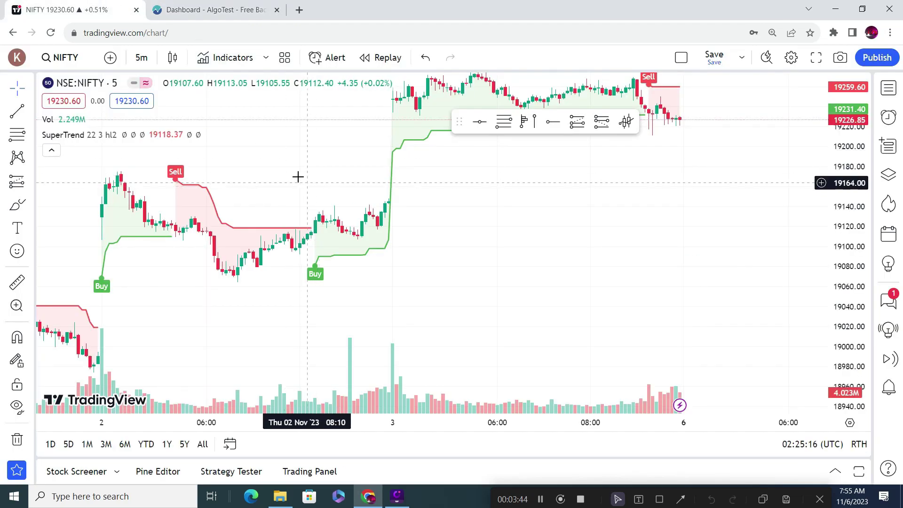
left_click(209, 5)
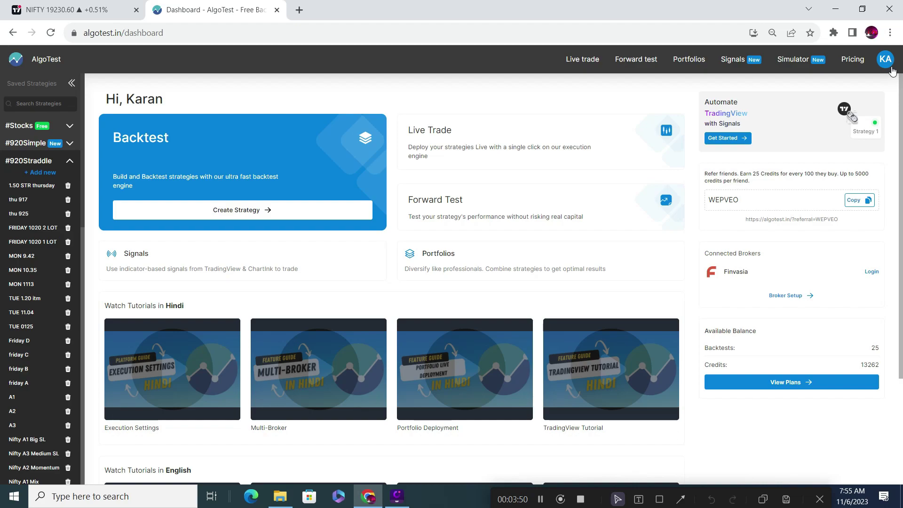
left_click(886, 65)
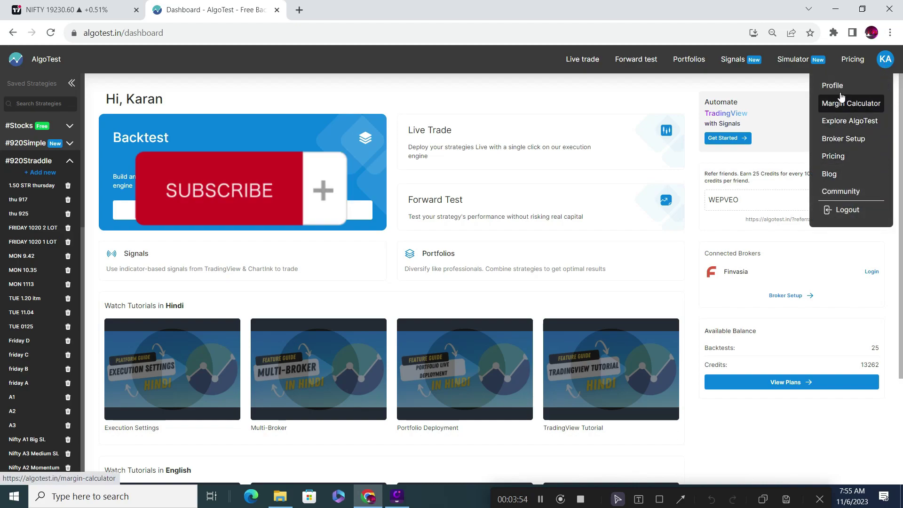
Step: Review the profile's credits and plans, then view the Starter ₹299 to Advanced ₹4999 credit packages
left_click(840, 88)
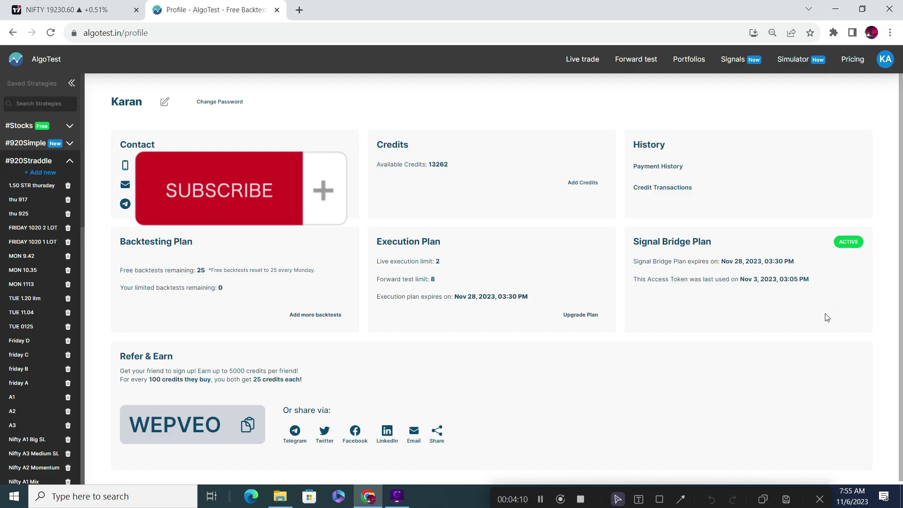
left_click(852, 61)
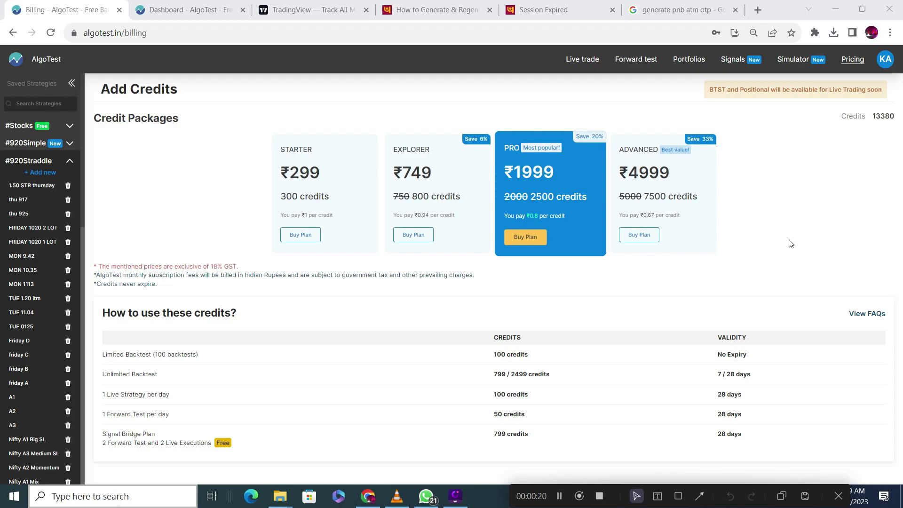
Step: Browse Broker Setup, check AngelOne's setup requirements, and return to the Brokers list
left_click(886, 61)
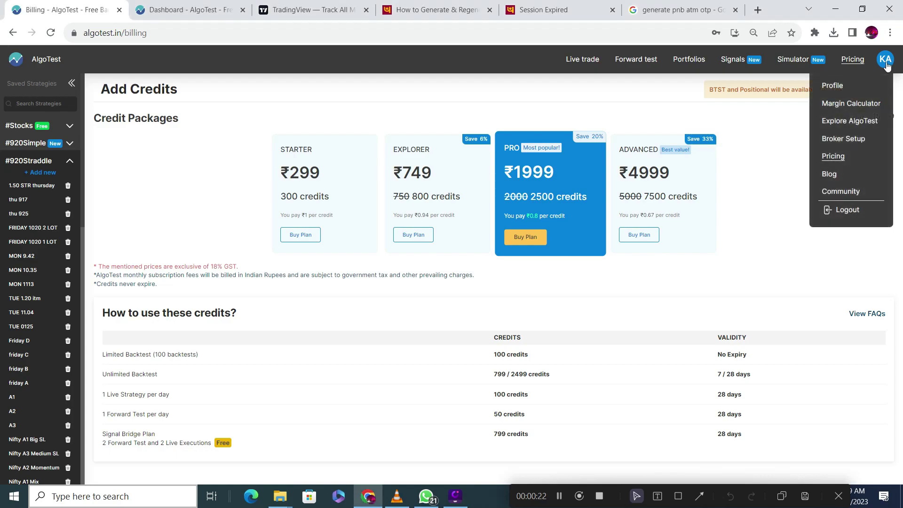
left_click(850, 144)
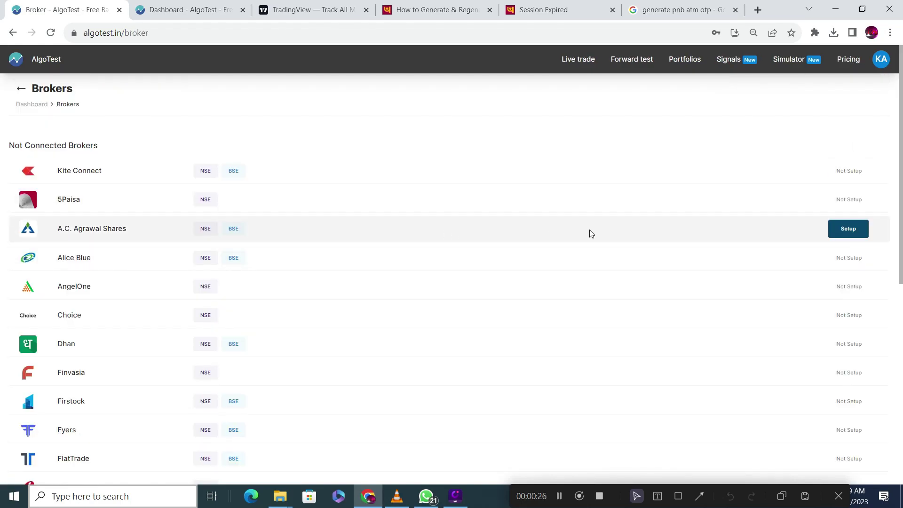
scroll(589, 232, "down", 8)
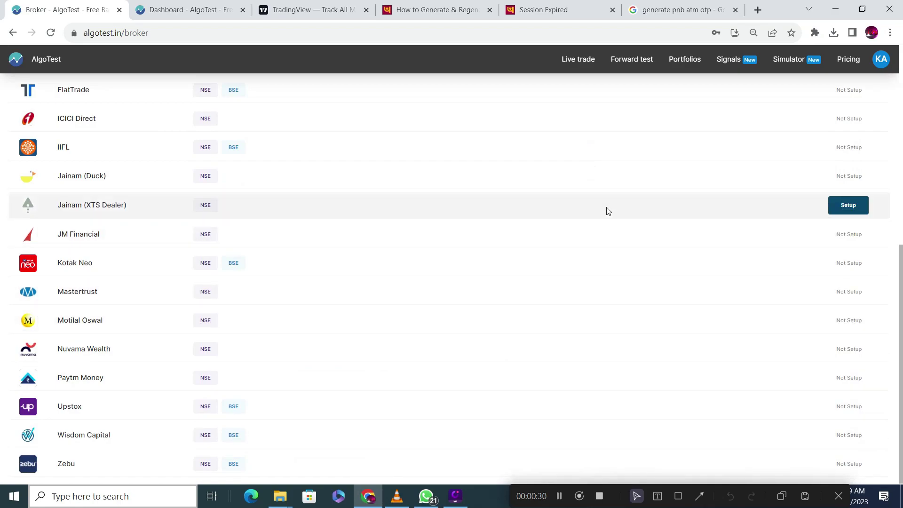
scroll(605, 210, "up", 6)
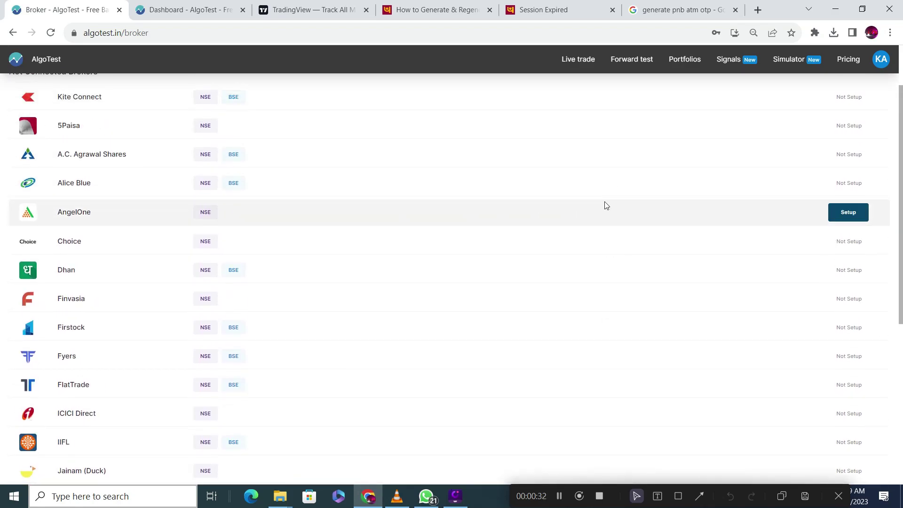
left_click(864, 215)
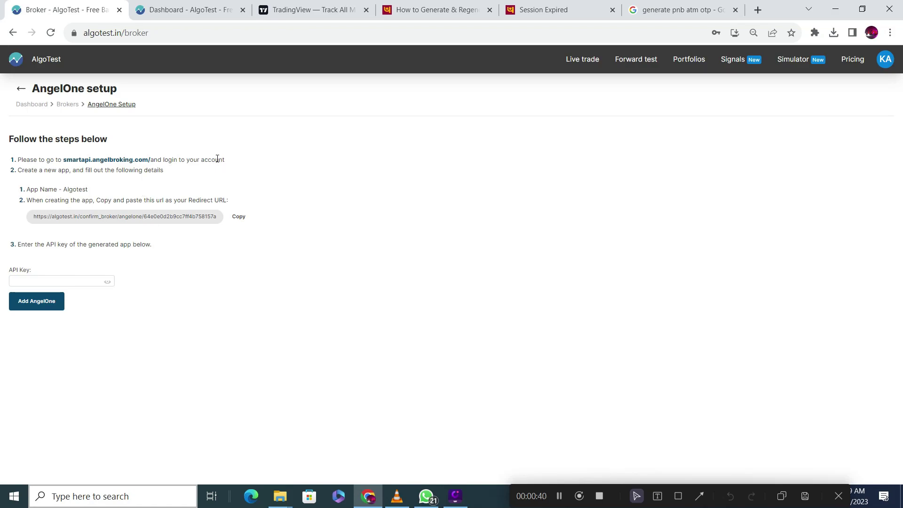
left_click(21, 88)
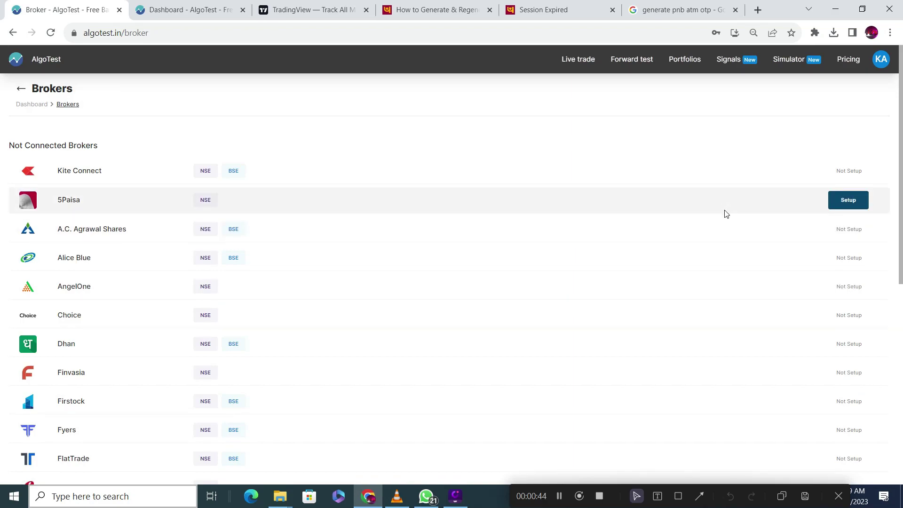
scroll(726, 256, "down", 1)
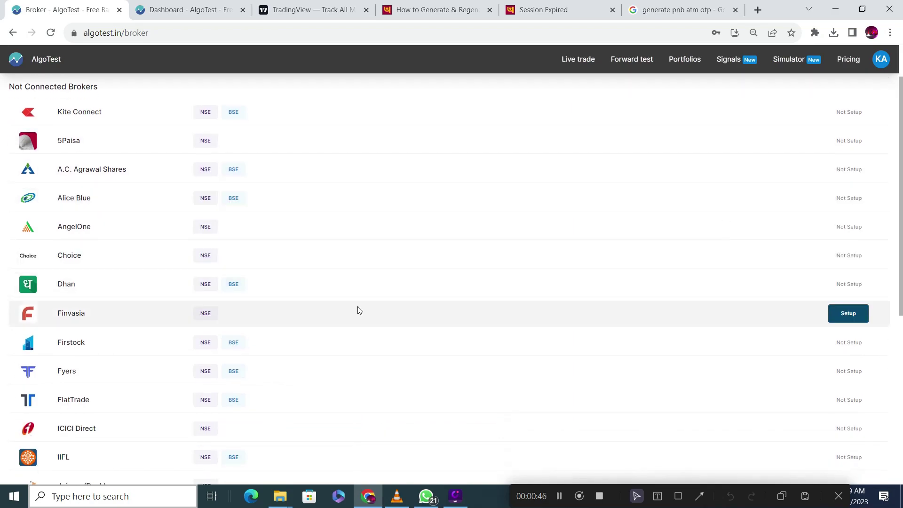
Step: Add Finvasia as a broker with the client code and log in to it
left_click(860, 322)
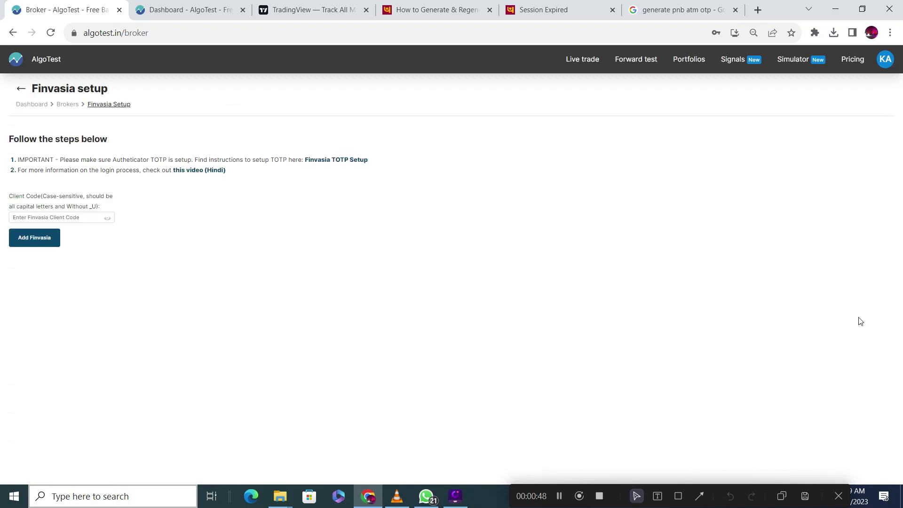
left_click(70, 219)
type("F")
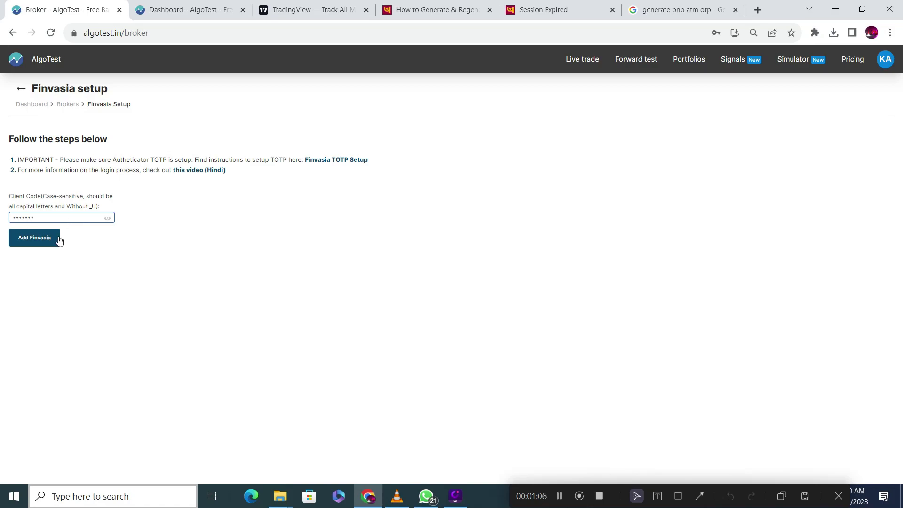
left_click(36, 245)
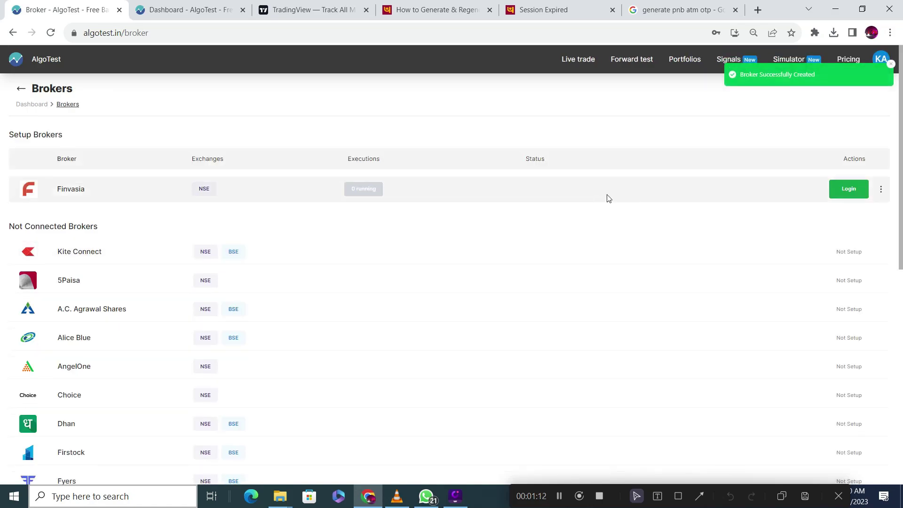
left_click(847, 188)
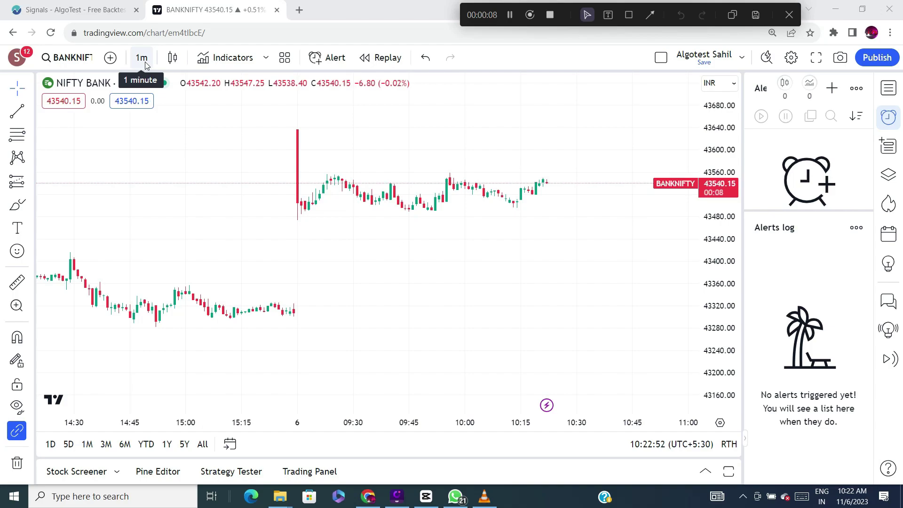
Step: Add the invite-only 'Pursuit of Happyness - Algotest' indicator to the BankNifty chart
left_click(225, 58)
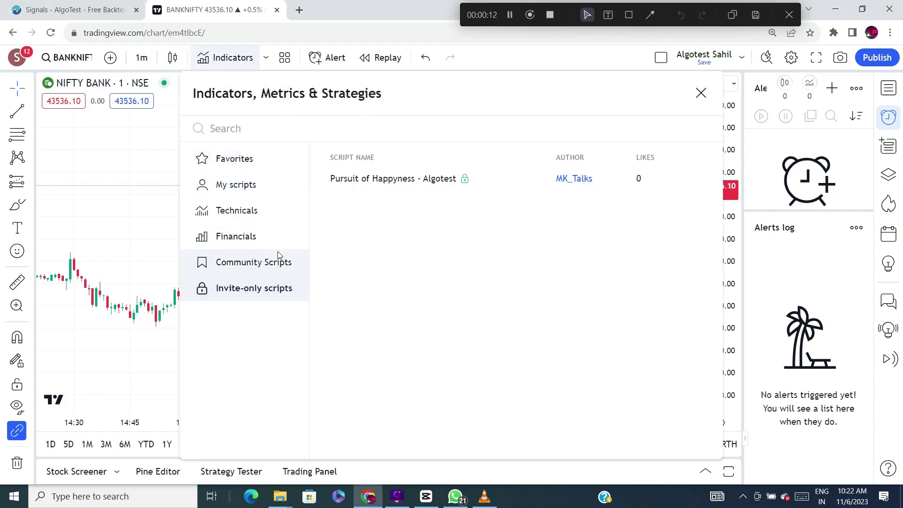
left_click(248, 166)
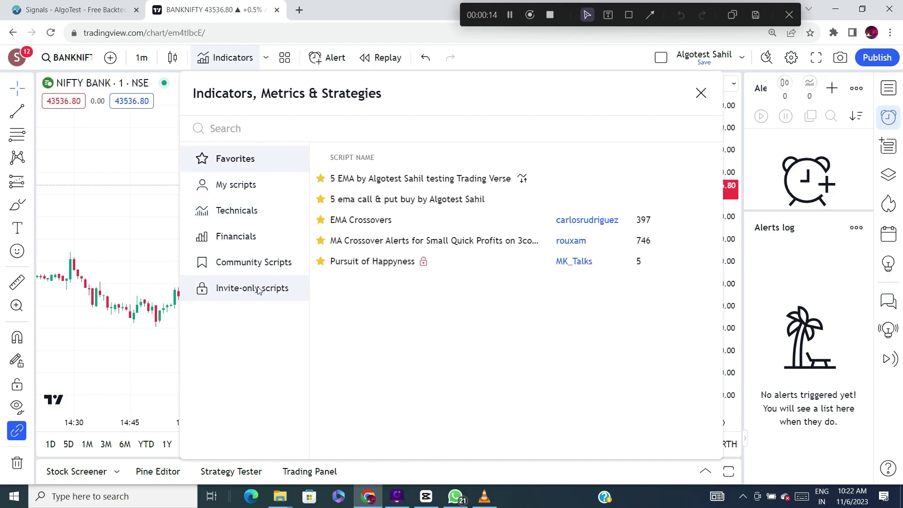
left_click(258, 289)
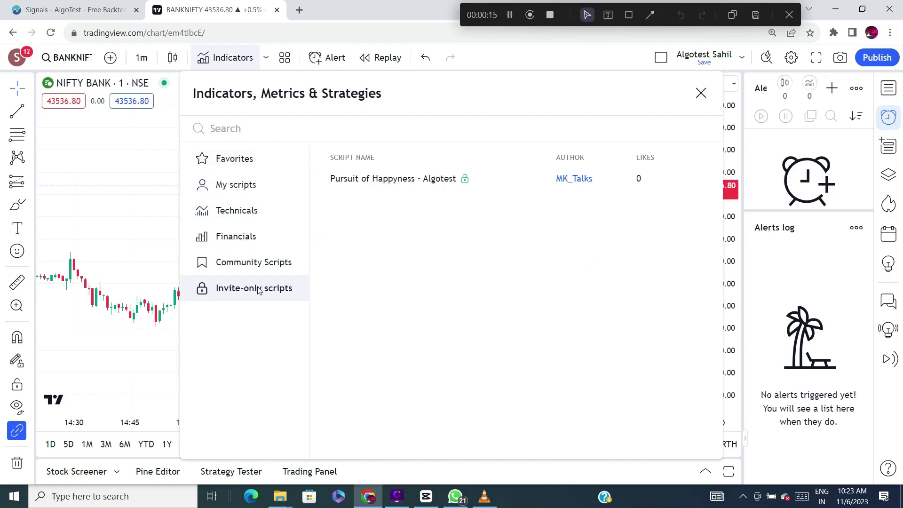
left_click(379, 179)
left_click(700, 93)
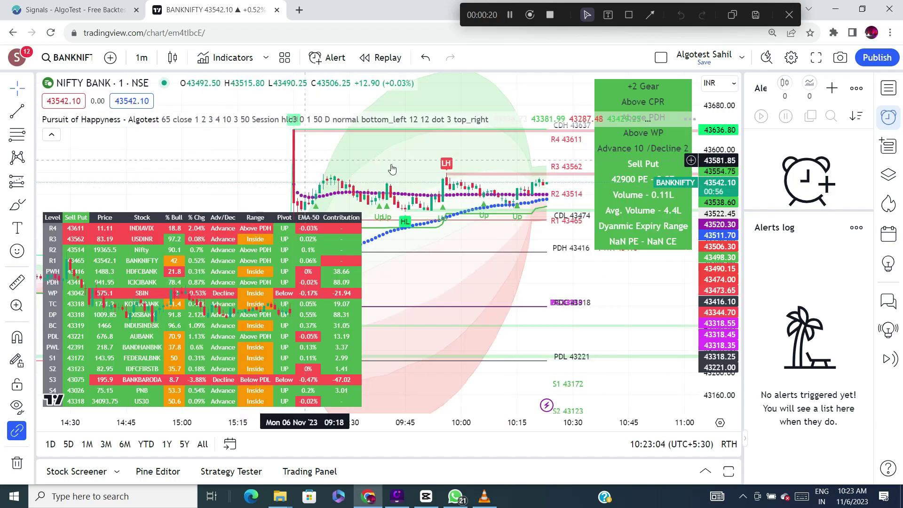
Step: Pan the BankNifty chart through the Nov 3 afternoon and Nov 6 session bars
left_click_drag(498, 286, 607, 288)
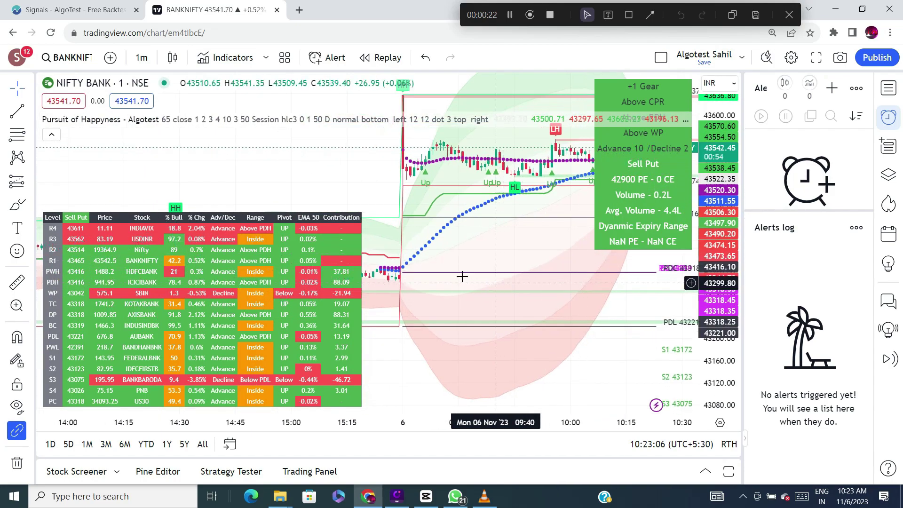
scroll(534, 291, "left", 10)
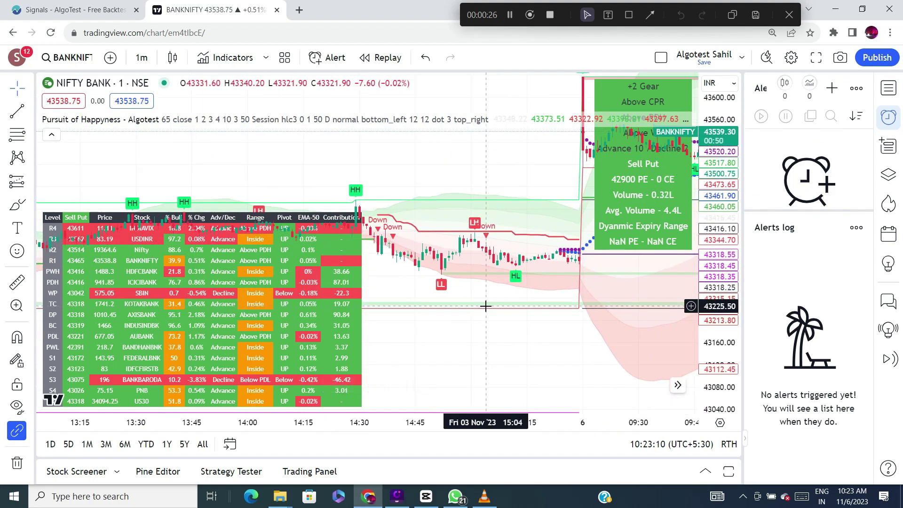
left_click_drag(616, 286, 486, 301)
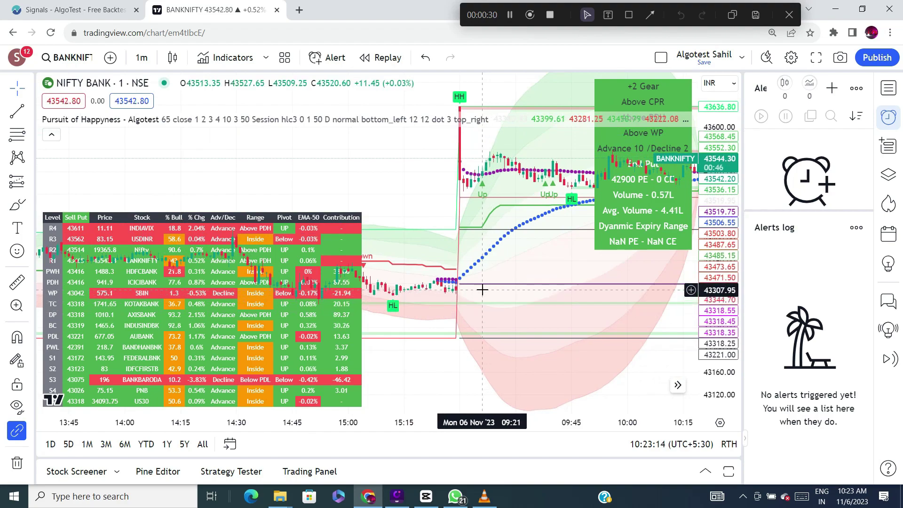
left_click_drag(494, 286, 469, 298)
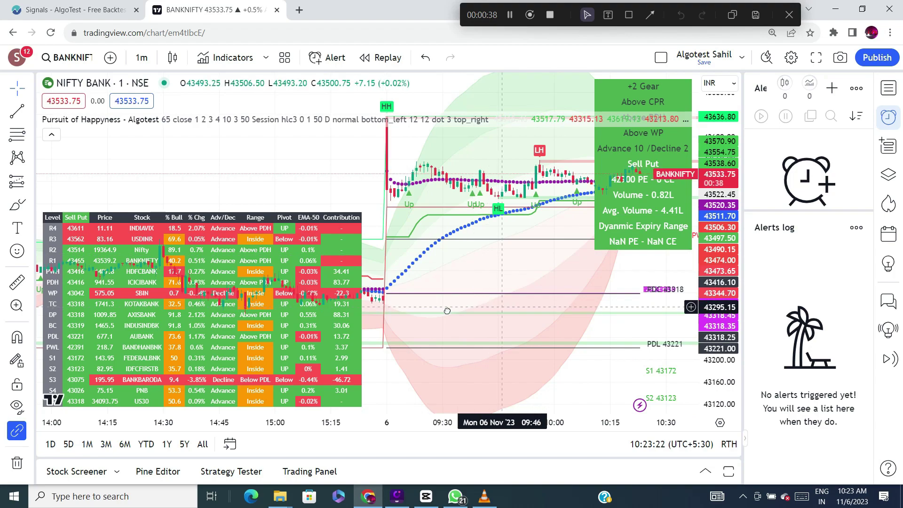
left_click_drag(503, 309, 525, 295)
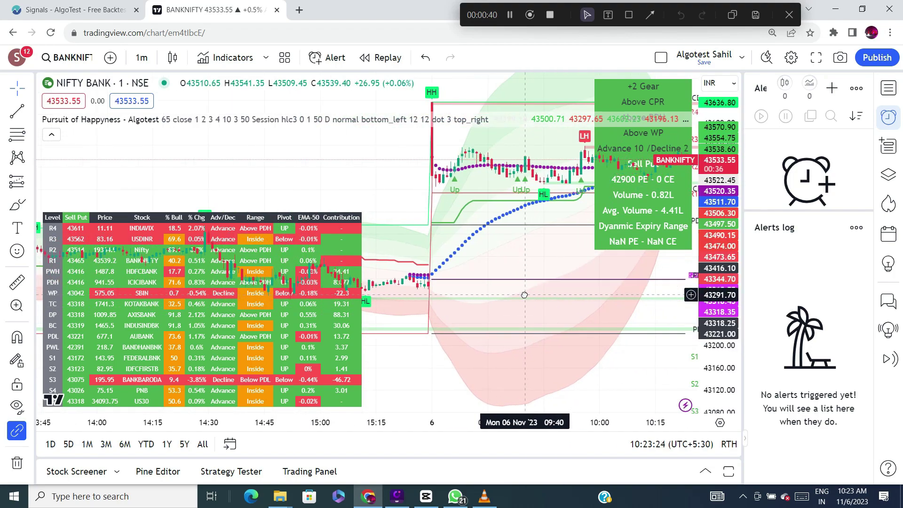
left_click_drag(463, 304, 600, 282)
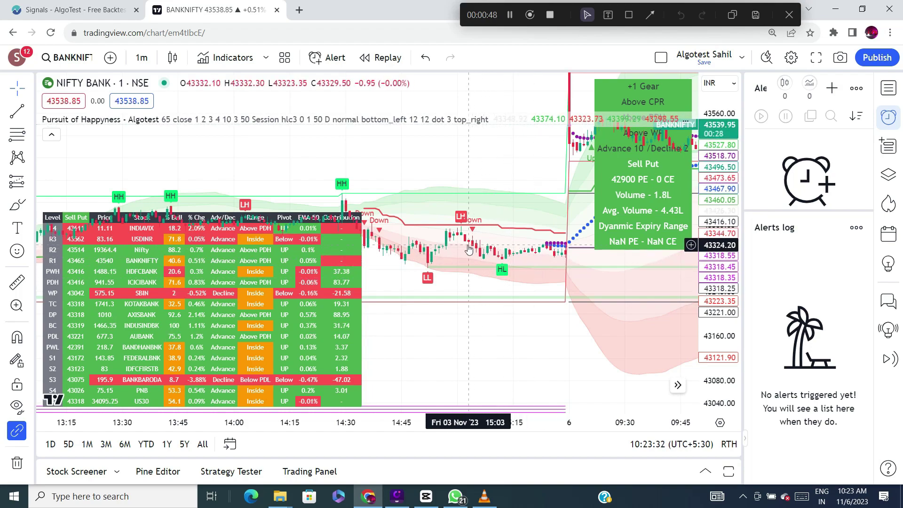
scroll(546, 277, "right", 5)
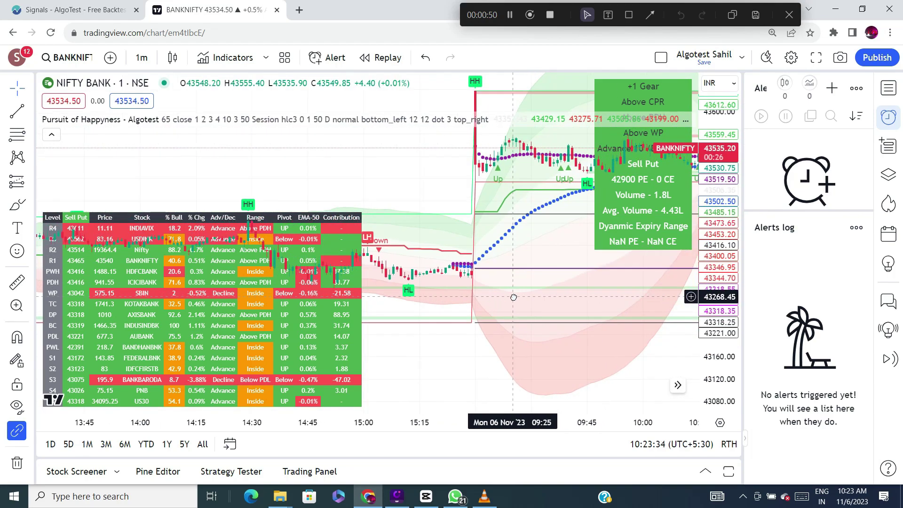
scroll(524, 294, "right", 5)
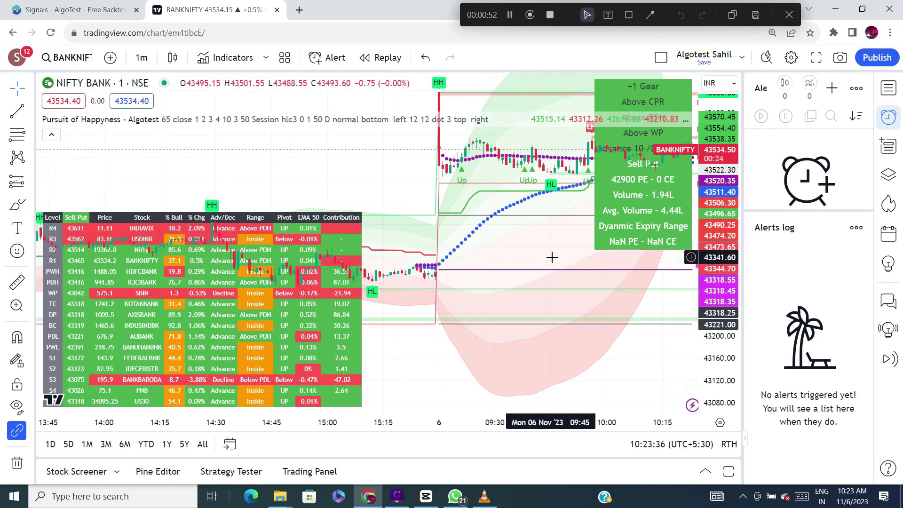
left_click_drag(490, 286, 486, 282)
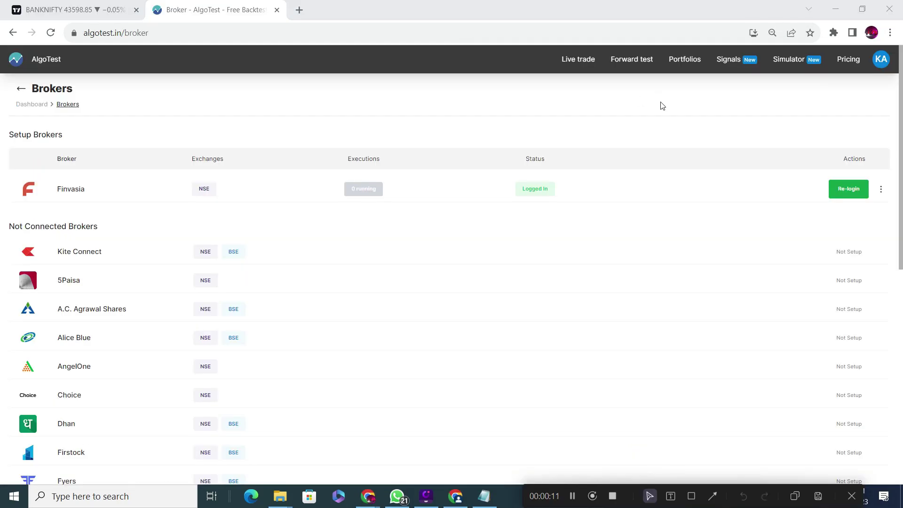
Step: Check the empty Signals page, glance at the BankNifty chart, and start a New Signal
left_click(727, 65)
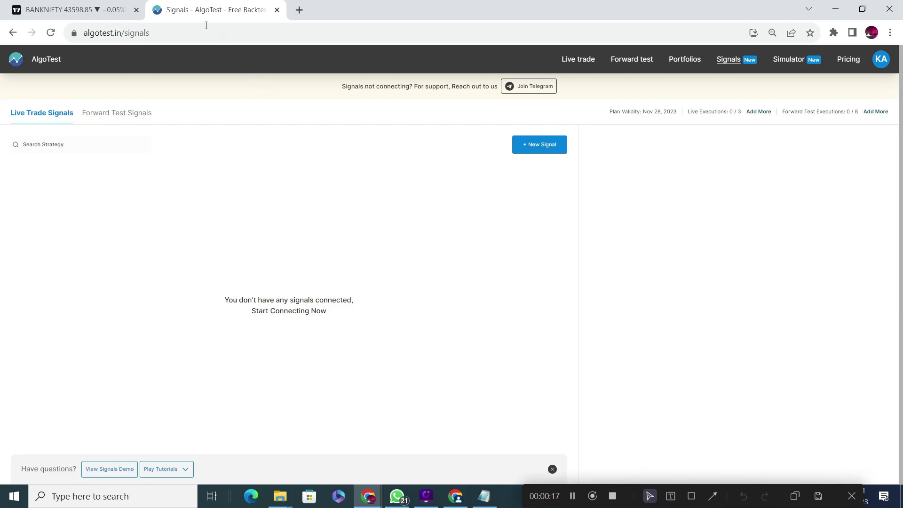
left_click(94, 9)
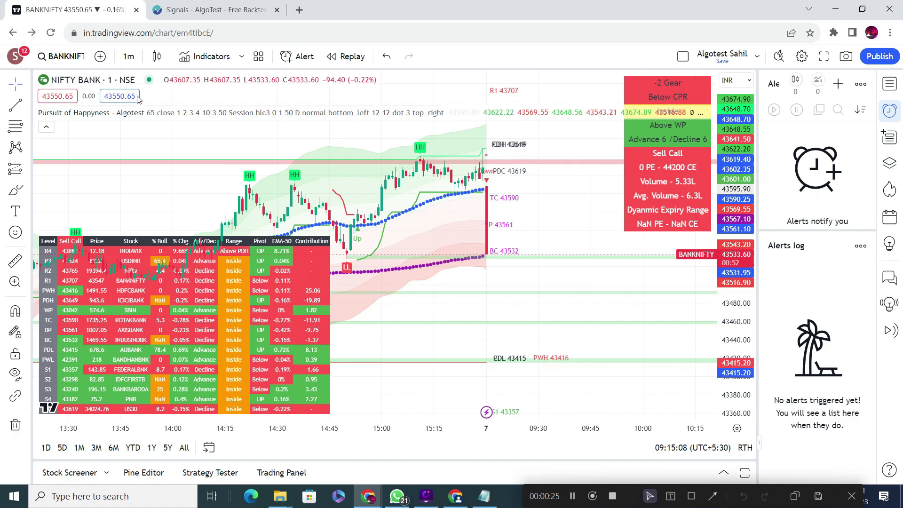
left_click(177, 9)
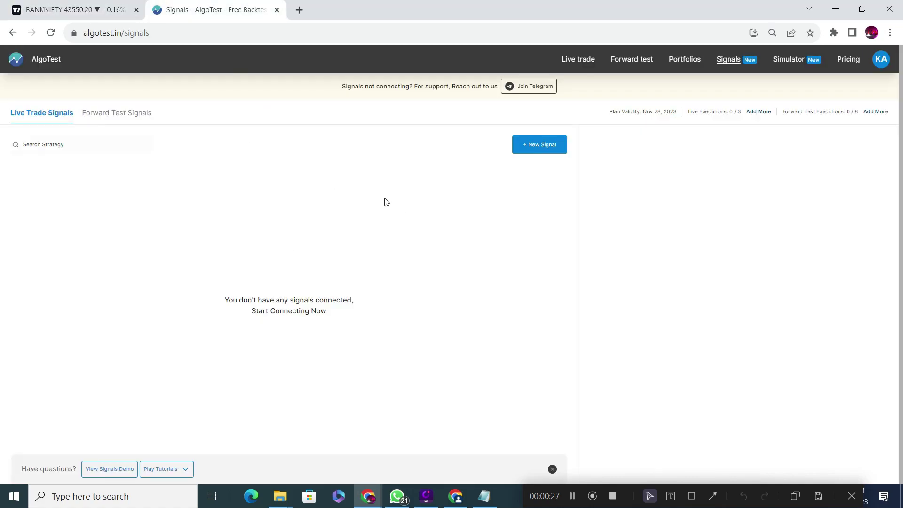
left_click(71, 10)
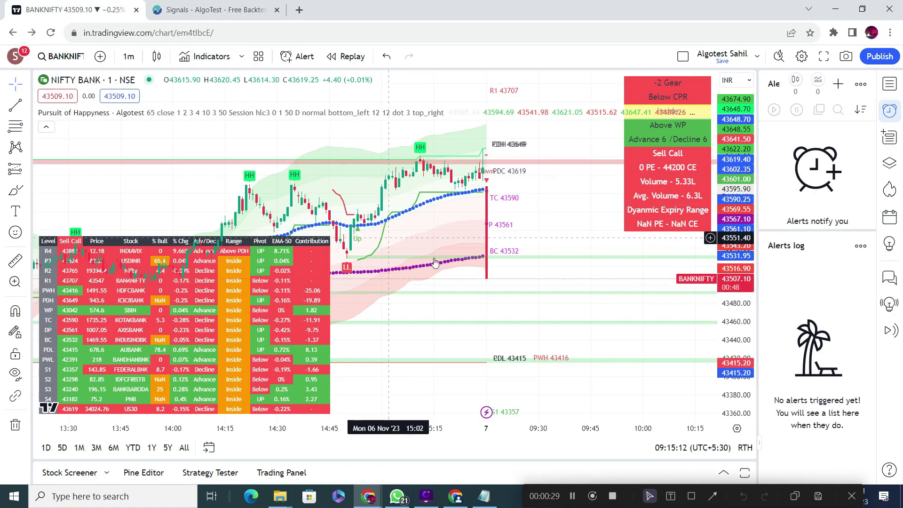
left_click_drag(355, 266, 430, 281)
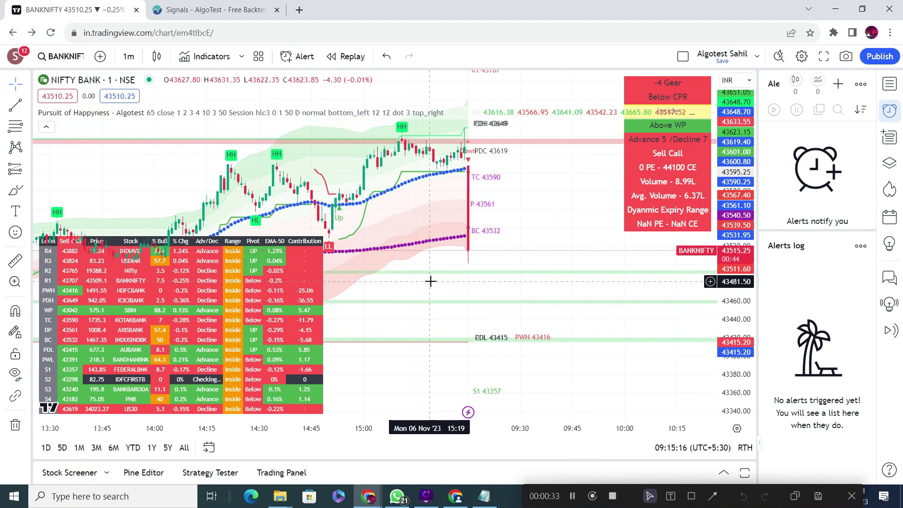
left_click(233, 4)
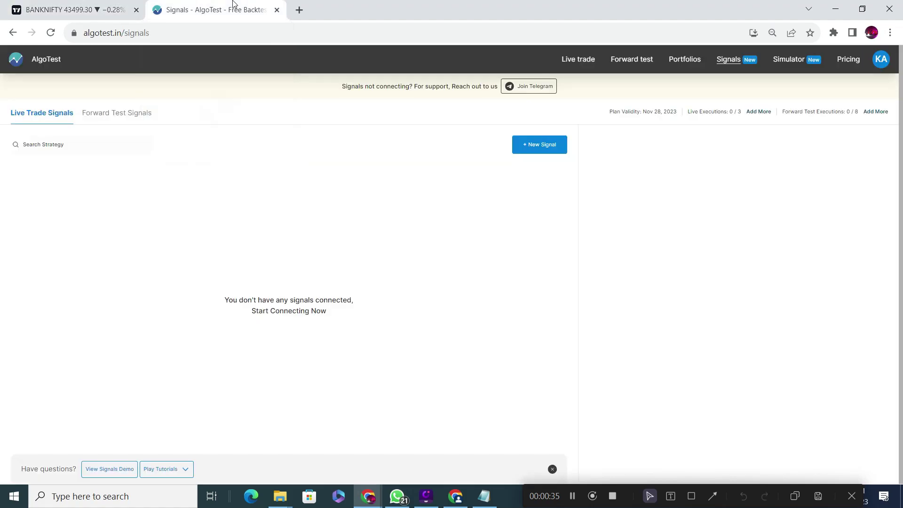
left_click(540, 150)
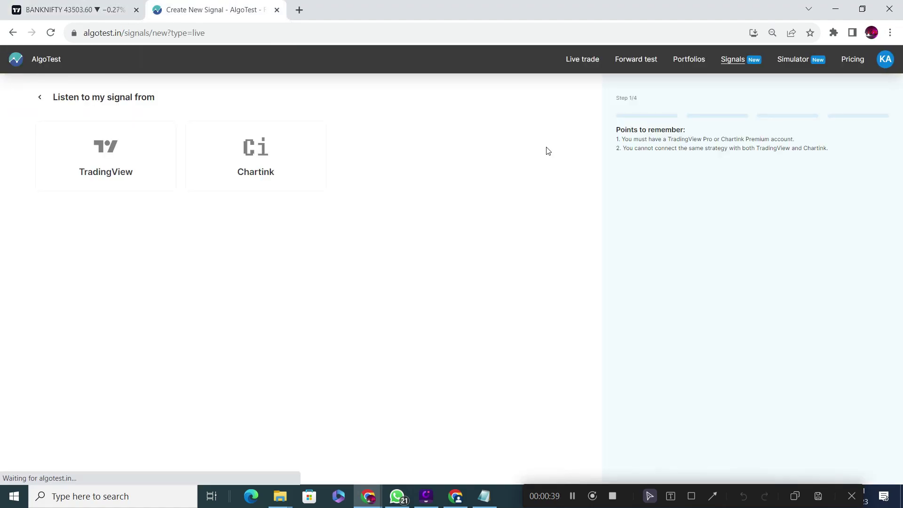
Step: Choose TradingView as the signal source with Live Deployment and start a new Banknifty strategy
left_click(117, 164)
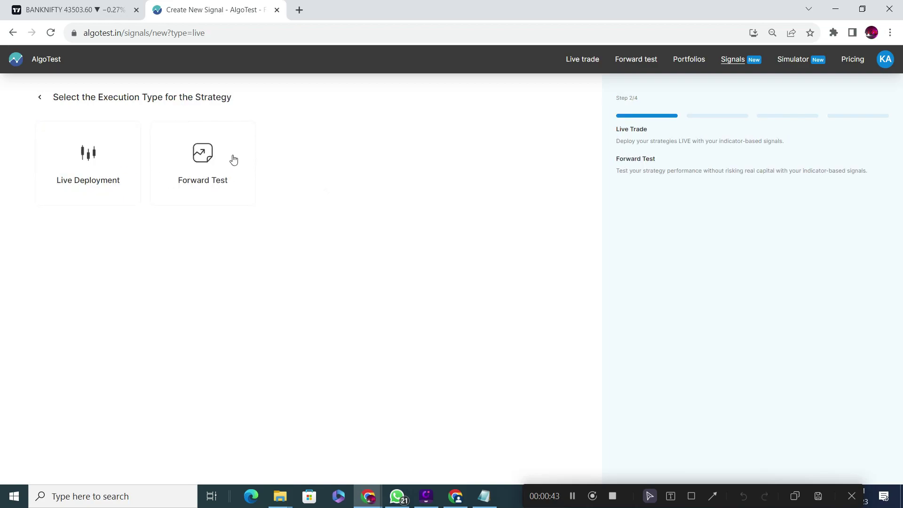
left_click(97, 174)
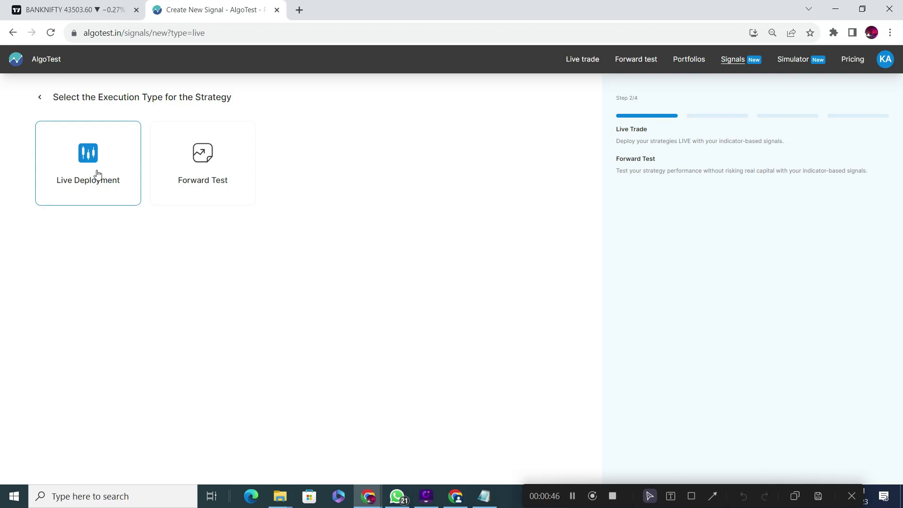
left_click(41, 97)
left_click(98, 194)
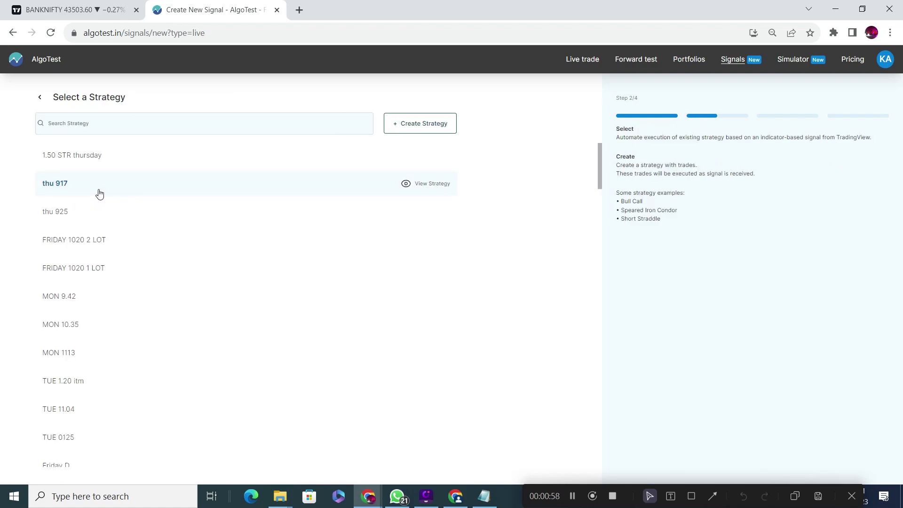
left_click(419, 127)
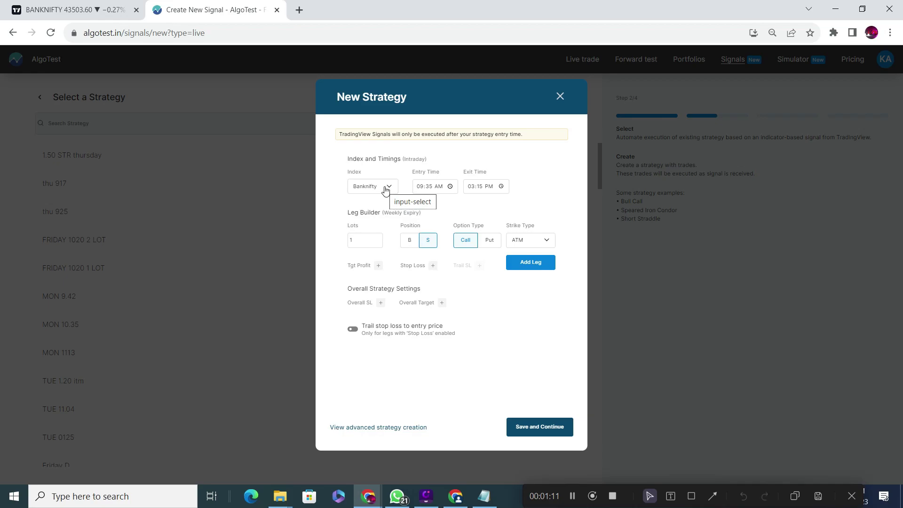
left_click(385, 190)
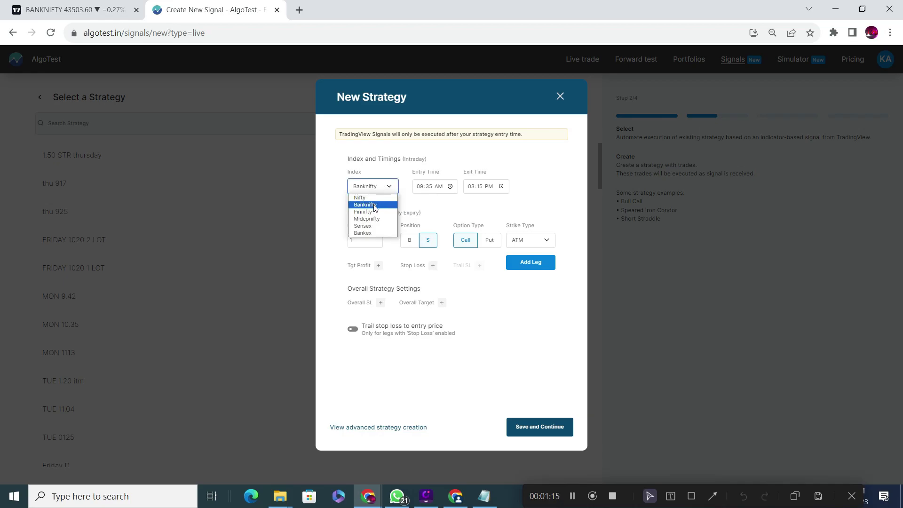
Step: Keep Banknifty as the index and set the entry time to 09:16 AM
left_click(375, 206)
left_click(430, 186)
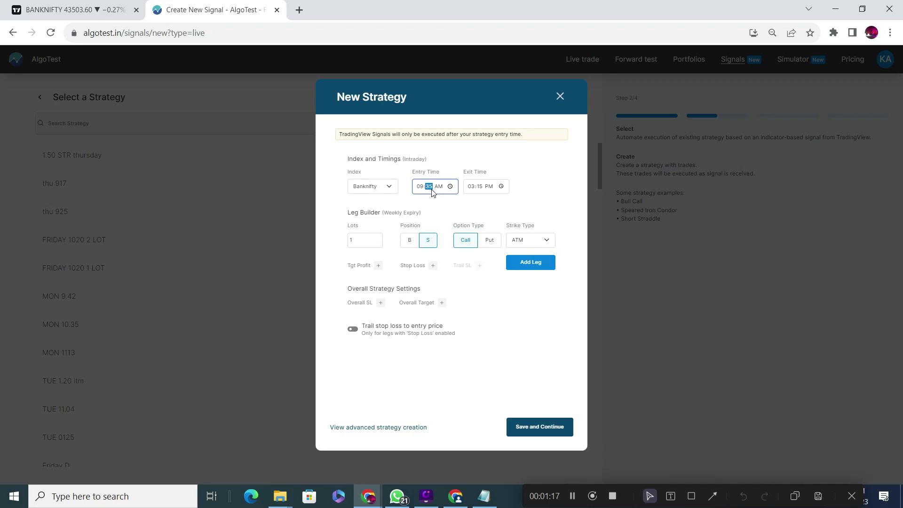
type("16")
left_click(479, 213)
Step: Configure the leg as 1 lot, Buy, Call, with strike type OTM8
left_click(410, 241)
left_click(430, 242)
left_click(414, 245)
left_click(490, 242)
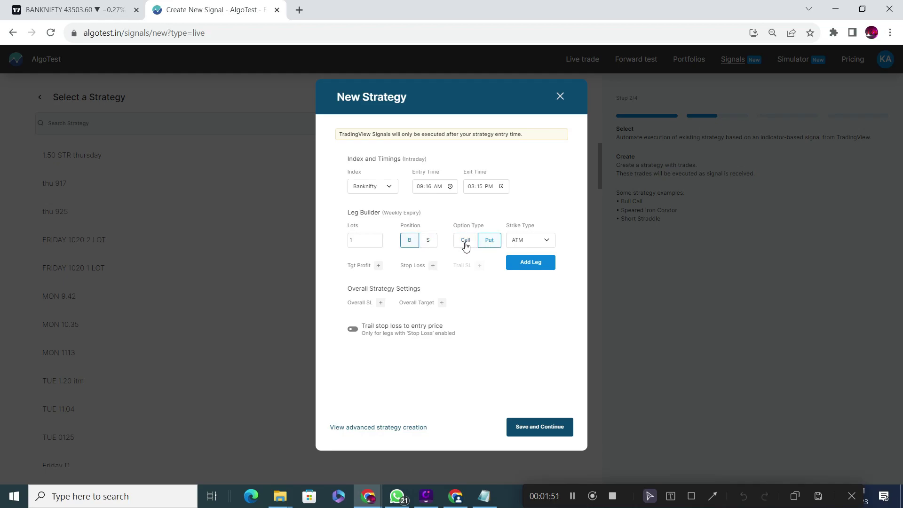
left_click(464, 245)
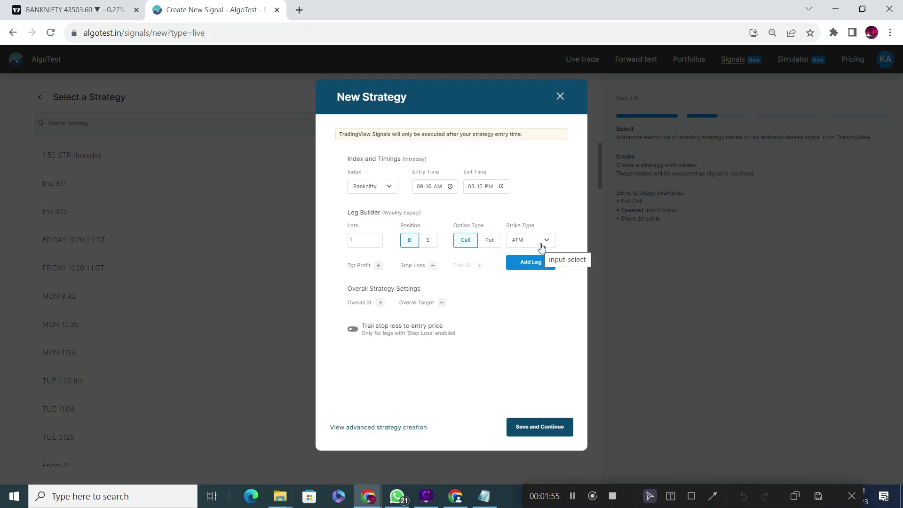
left_click(540, 241)
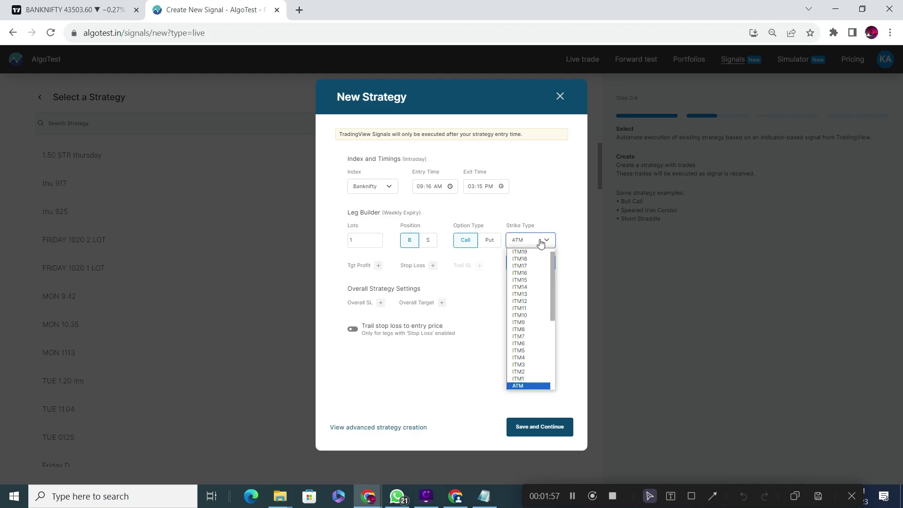
left_click_drag(553, 309, 557, 374)
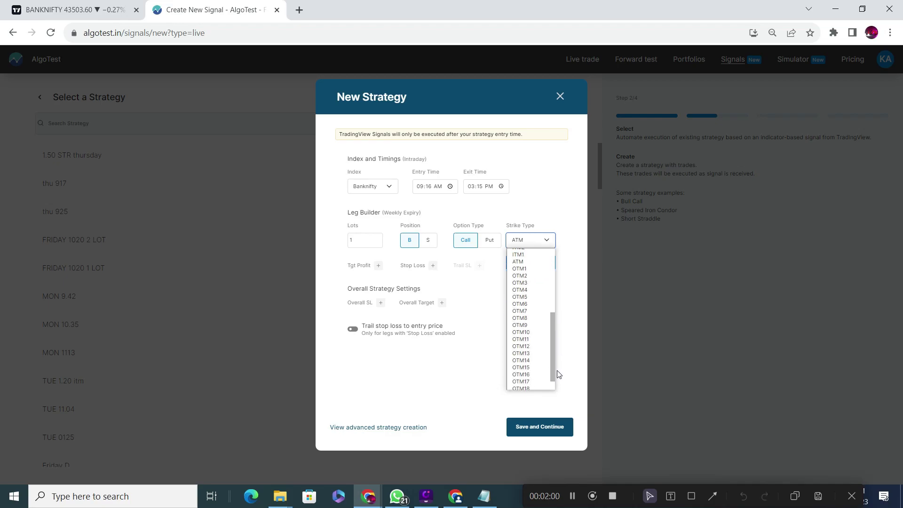
left_click(527, 320)
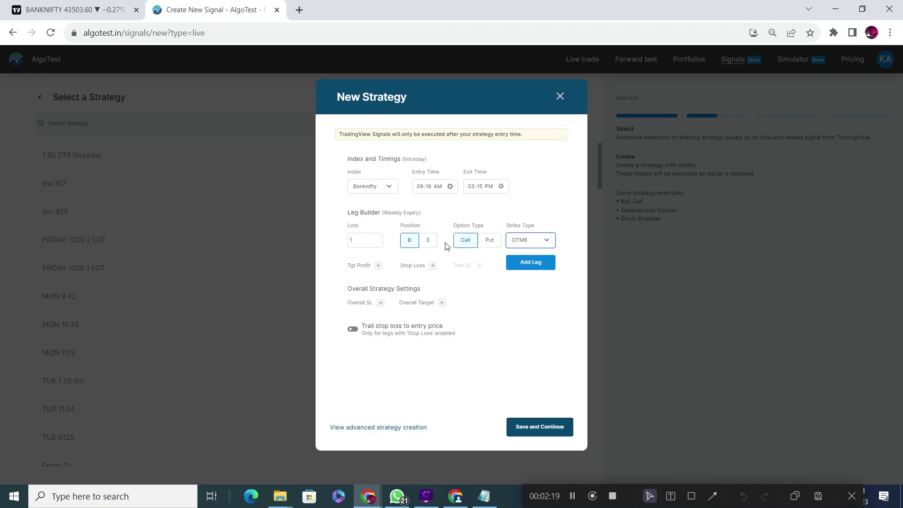
Step: Give the leg a 0.5-point stop loss and add it to the strategy
left_click(432, 267)
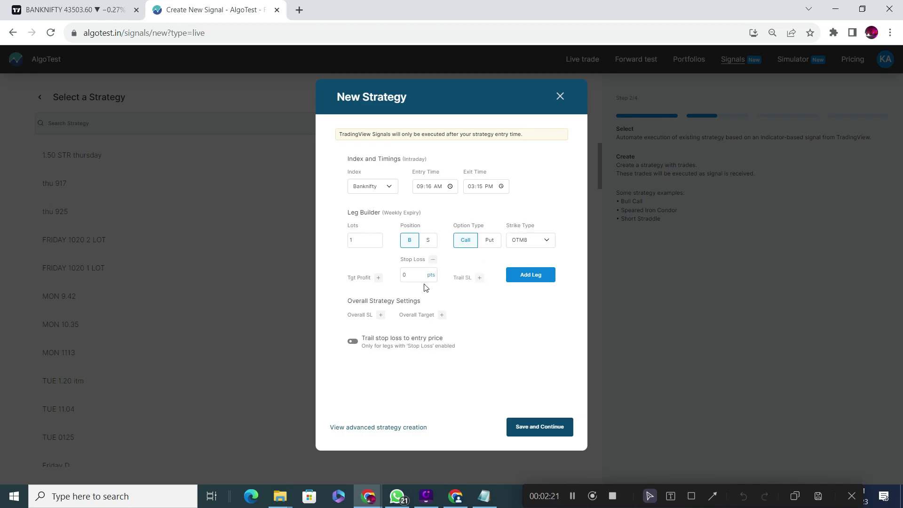
left_click(415, 275)
left_click(447, 264)
left_click(529, 273)
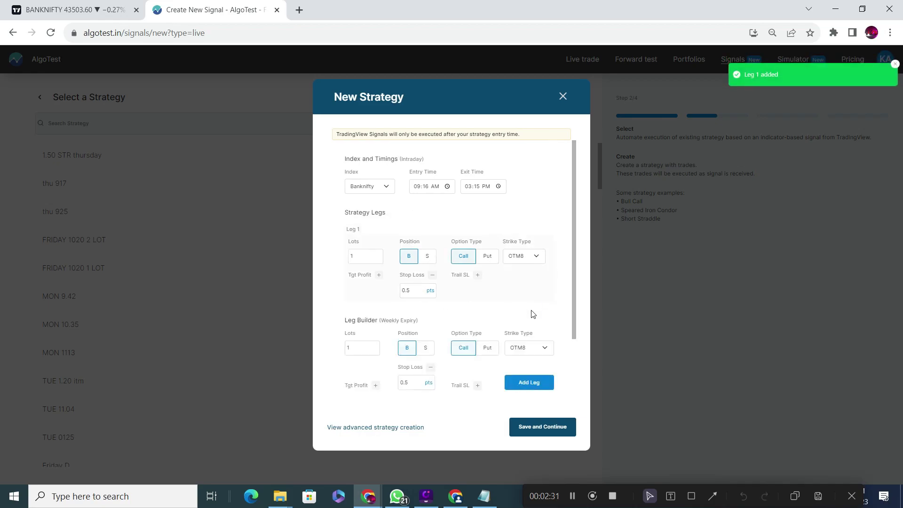
scroll(489, 311, "down", 1)
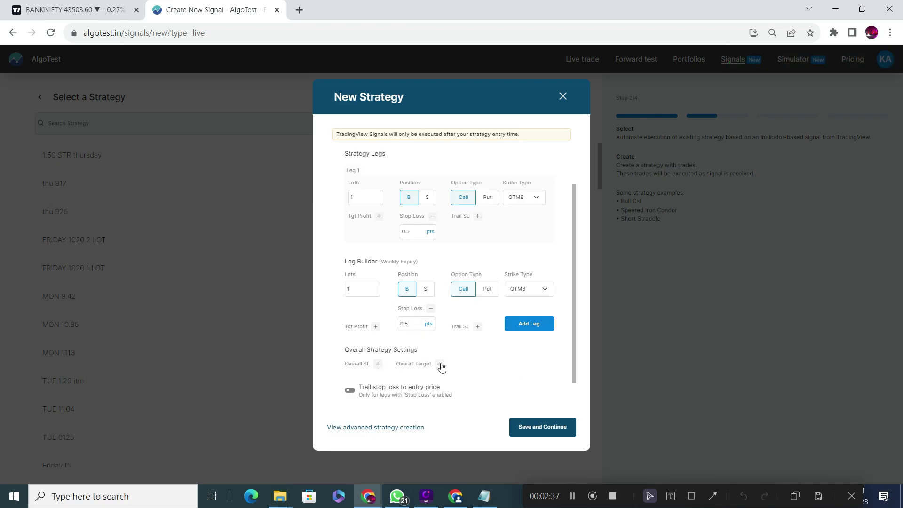
Step: Save and continue, replacing the default 'New Strategy' name with 'pursuit call buy 2'
left_click(545, 427)
left_click(538, 429)
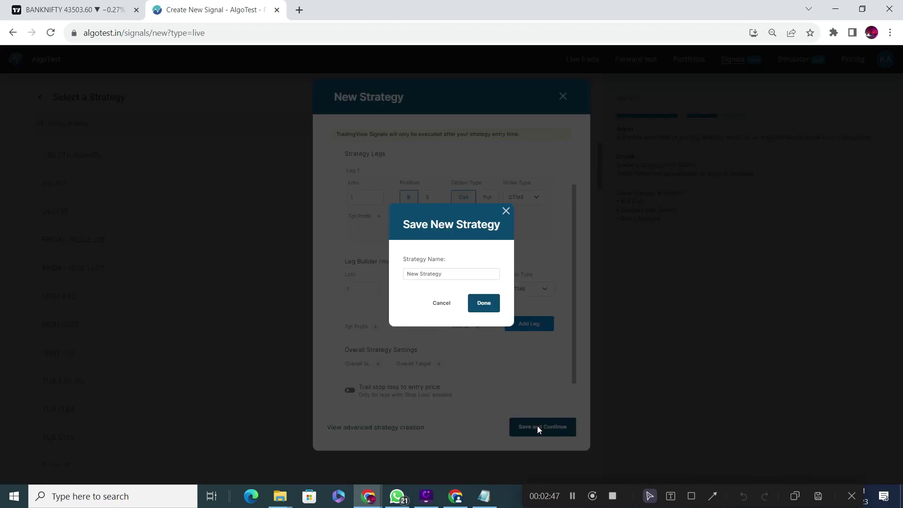
left_click(434, 275)
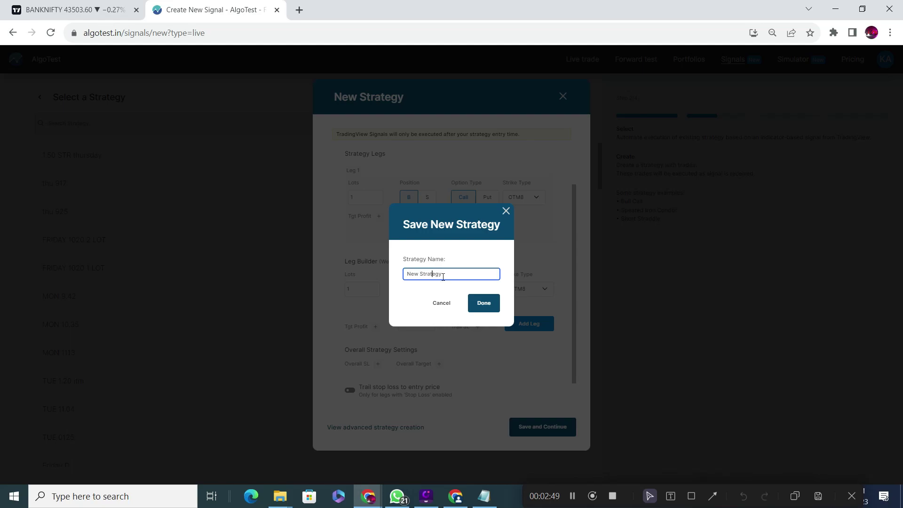
left_click_drag(446, 276, 382, 289)
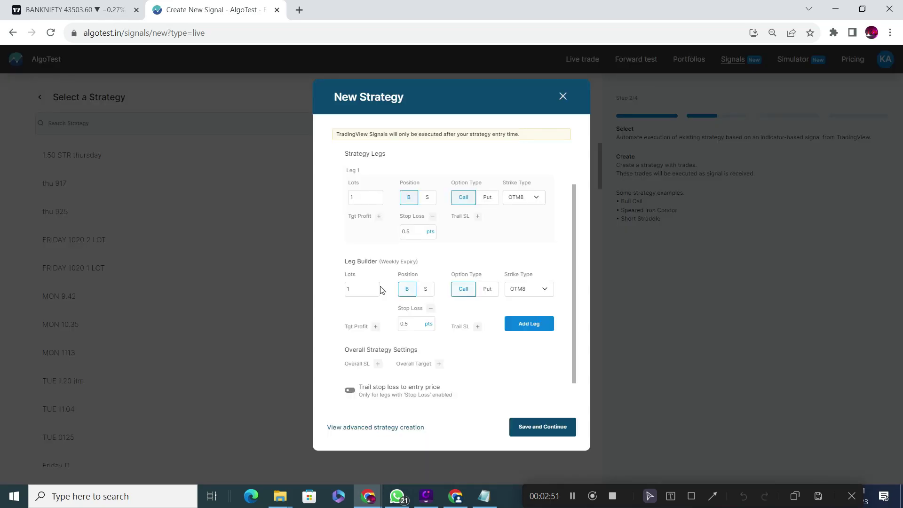
left_click(526, 425)
left_click(450, 276)
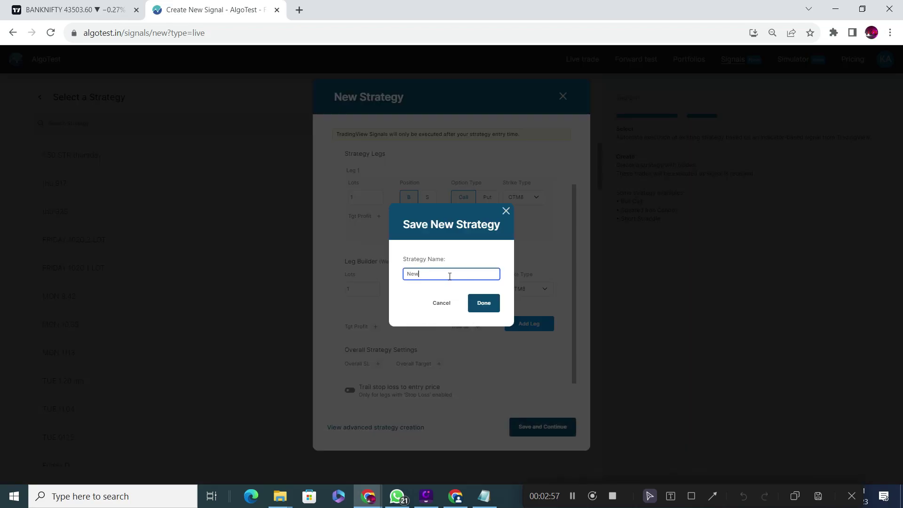
key("BackSpace")
key("BackSpace")
key("BackSpace")
type("o")
key("BackSpace")
type("put2")
Step: Save the strategy and set execution to MIS, Limit order, with a 1-point limit buffer
left_click(488, 304)
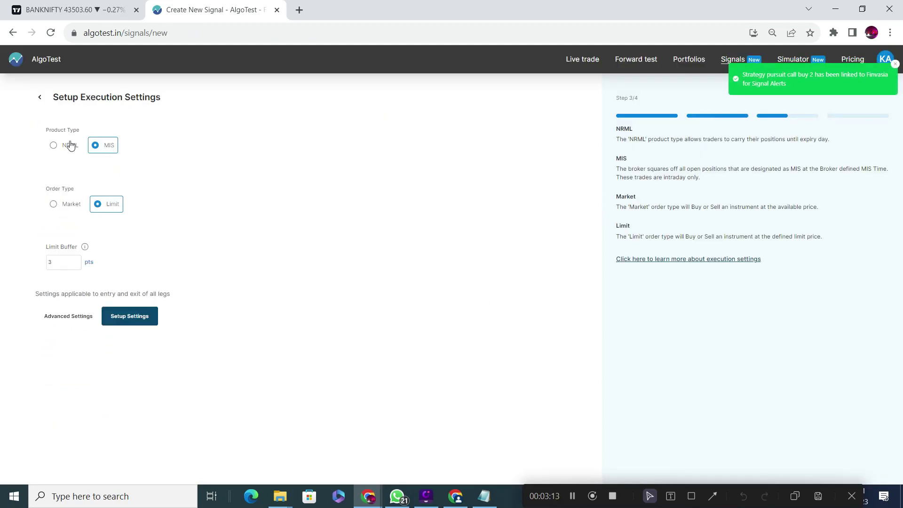
left_click(71, 146)
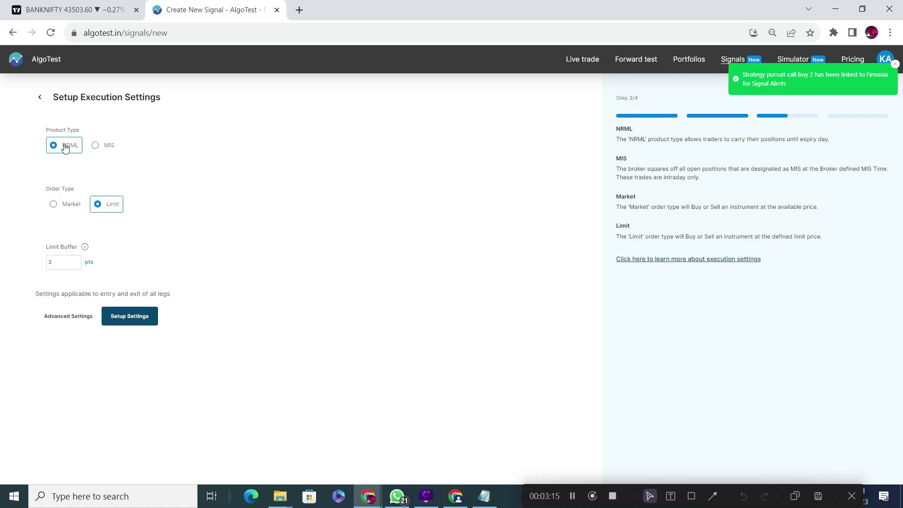
left_click(105, 146)
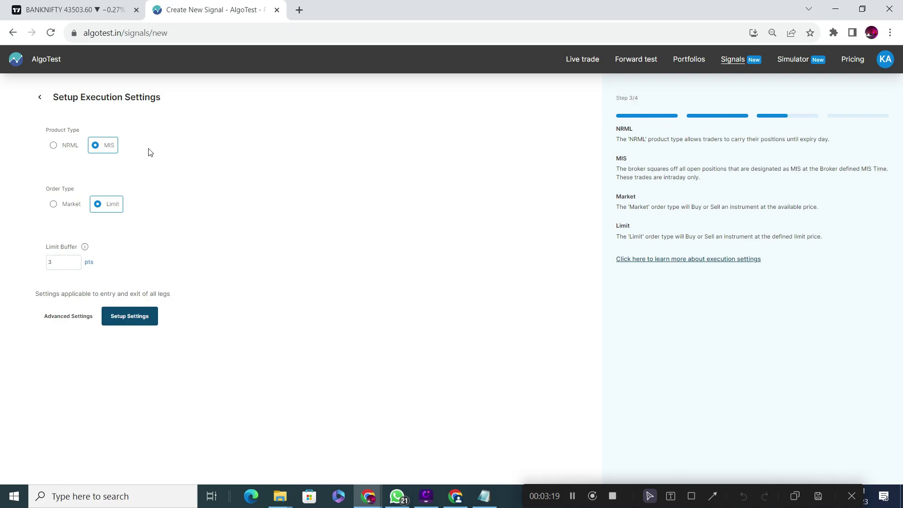
left_click(73, 209)
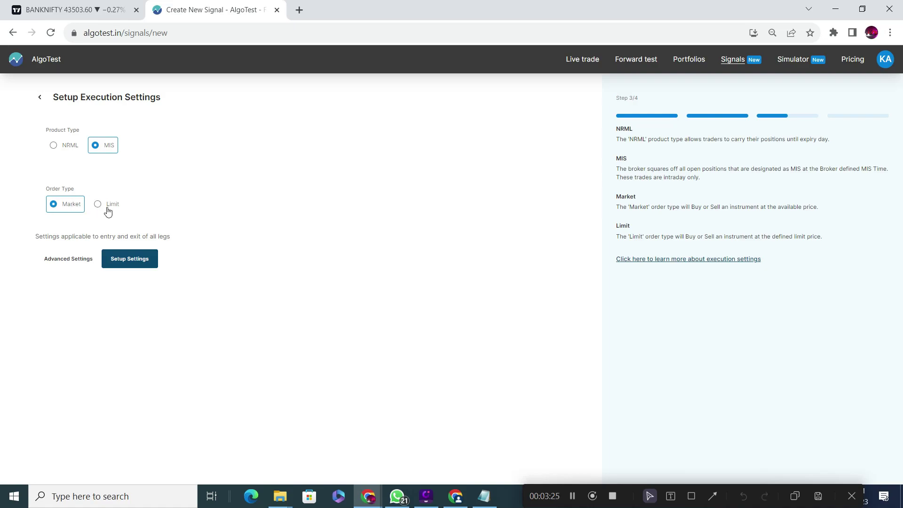
left_click(109, 208)
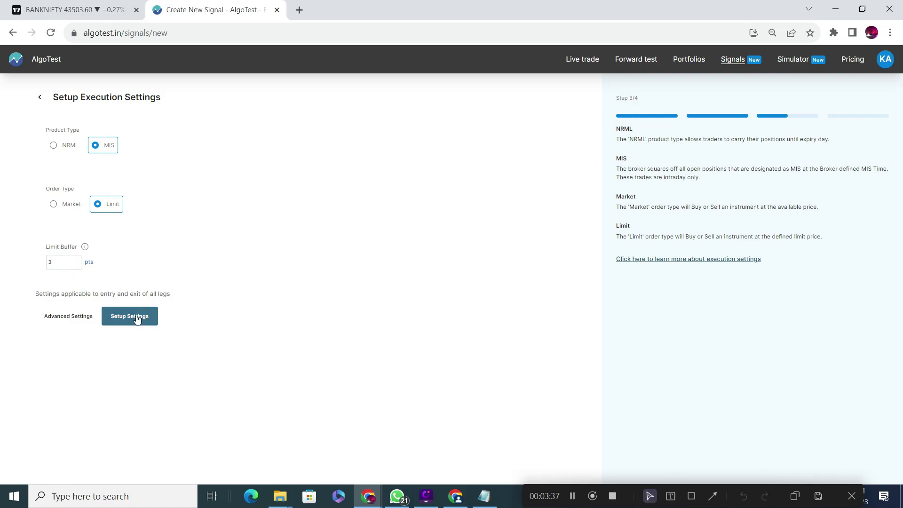
left_click(75, 264)
left_click(175, 287)
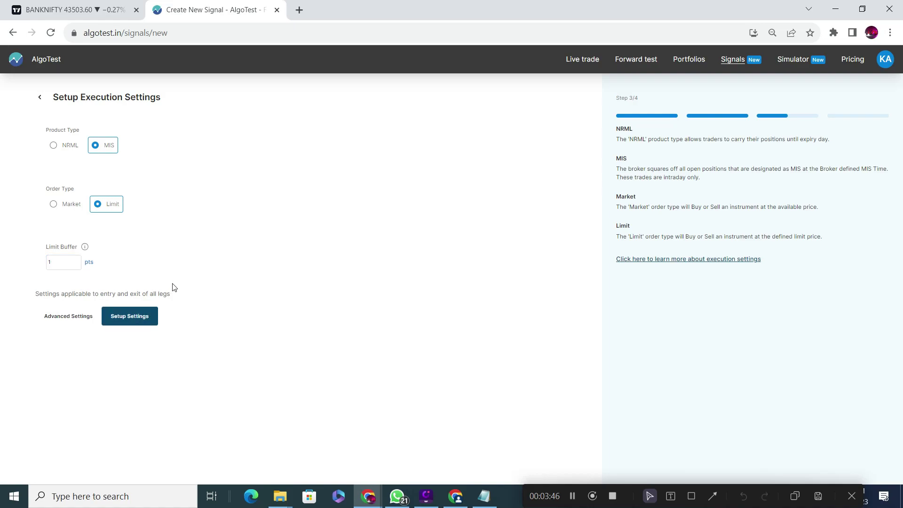
left_click(141, 319)
left_click(127, 153)
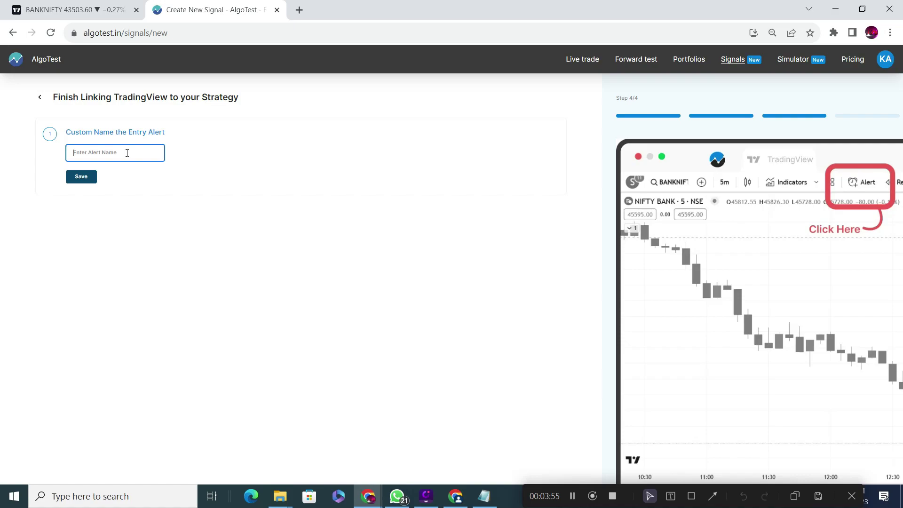
Step: Save the AlgoTest entry alert as 'pursuit call buy 2', copy its JSON block, and bring up the BANKNIFTY chart
type("pursuit call buy 2")
left_click(90, 178)
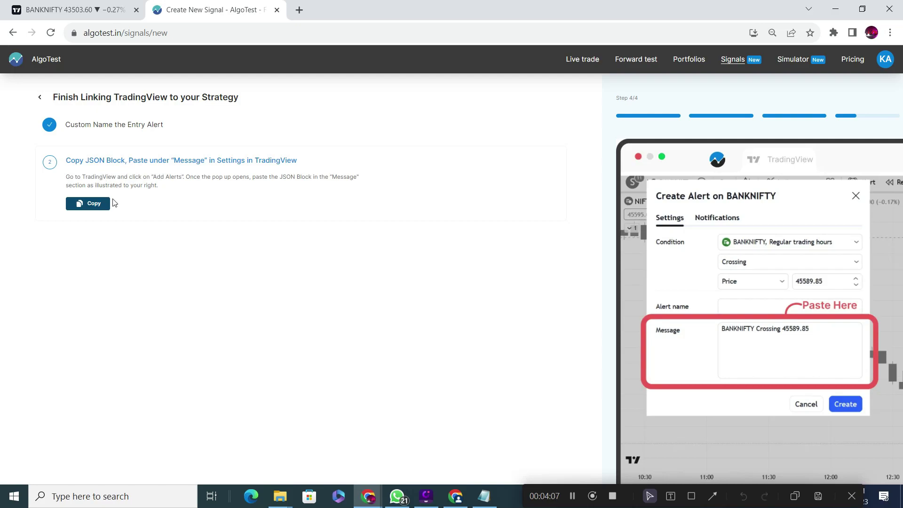
left_click(94, 204)
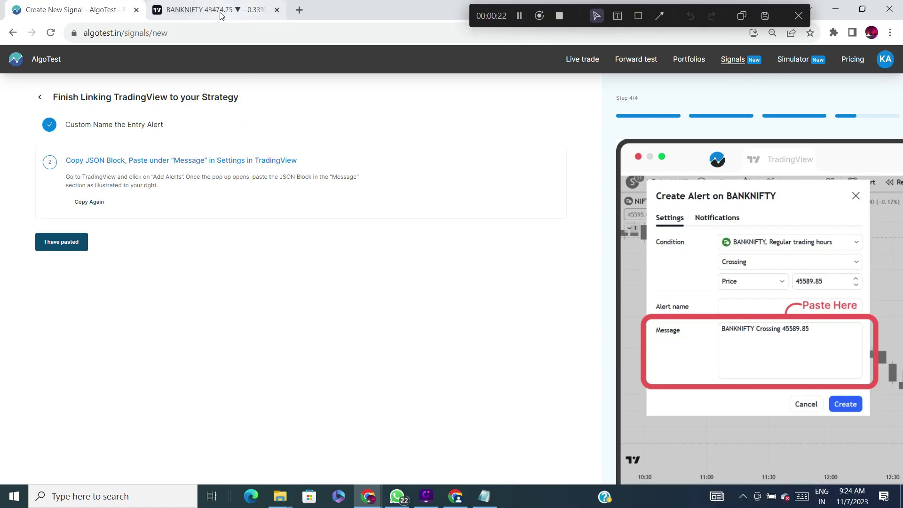
left_click(220, 16)
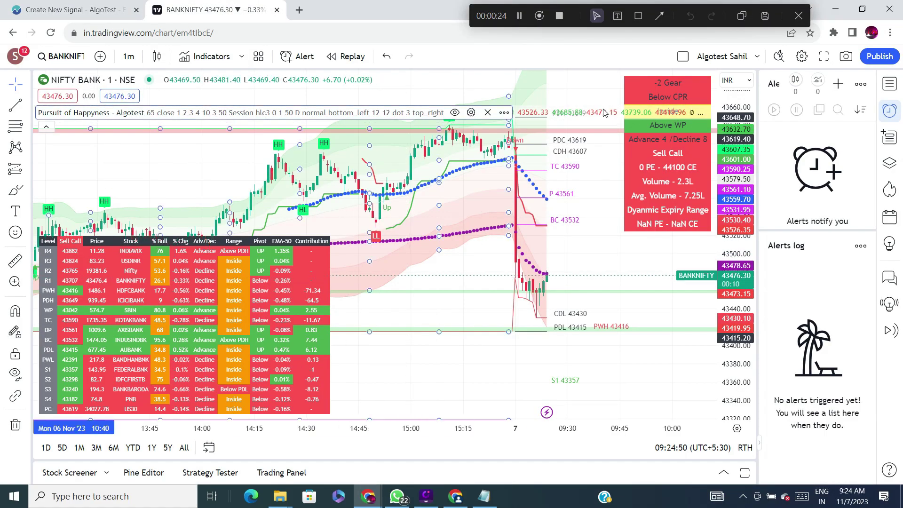
Step: Add an alert on the Pursuit of Happyness indicator and move the alert dialog aside
left_click(505, 113)
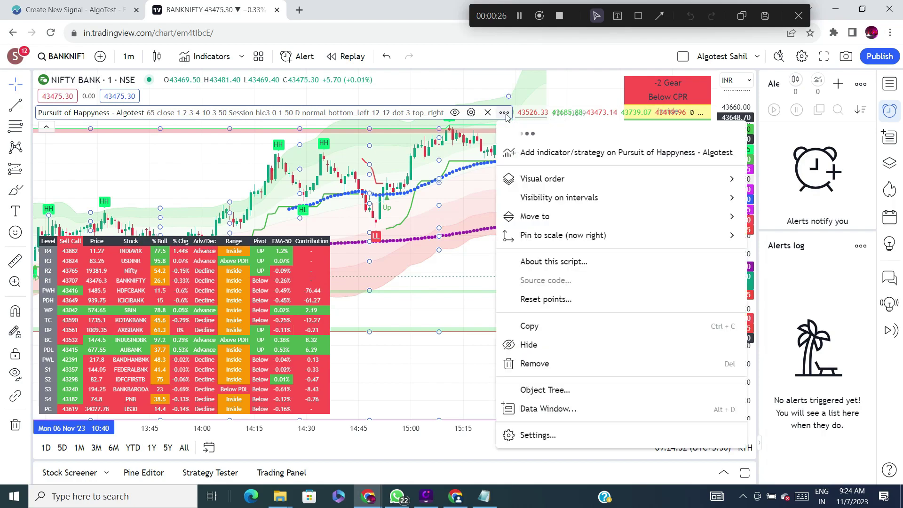
left_click(559, 136)
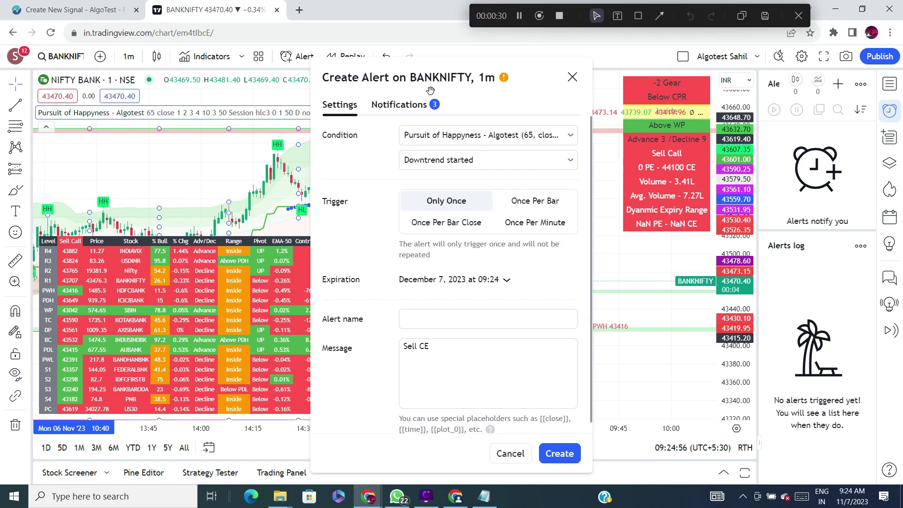
left_click_drag(433, 93, 640, 94)
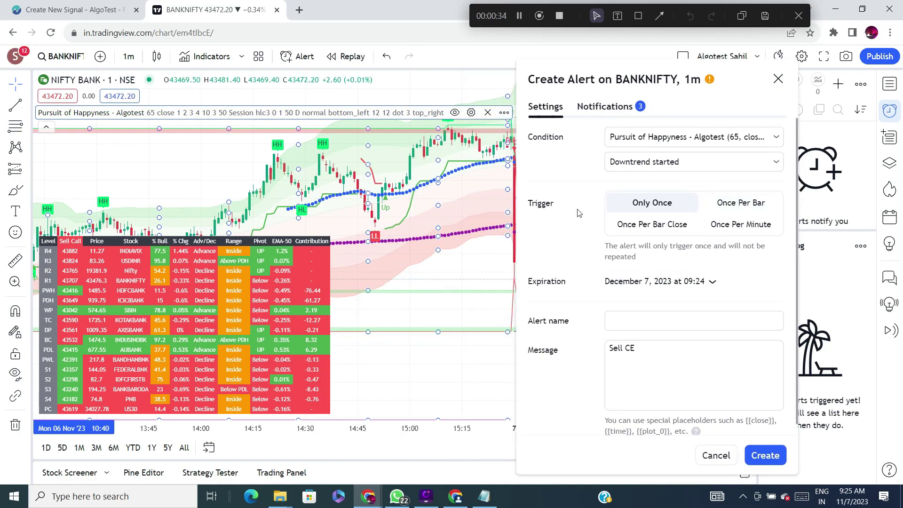
left_click(46, 9)
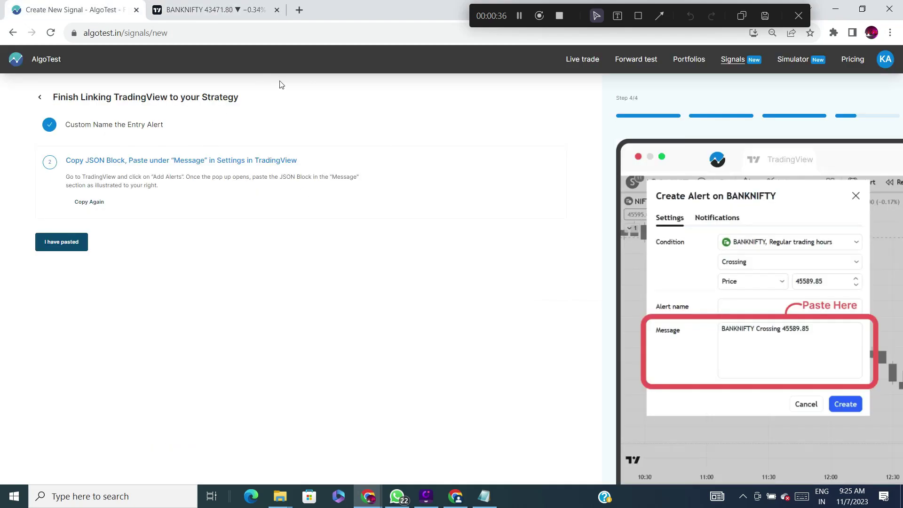
left_click(212, 10)
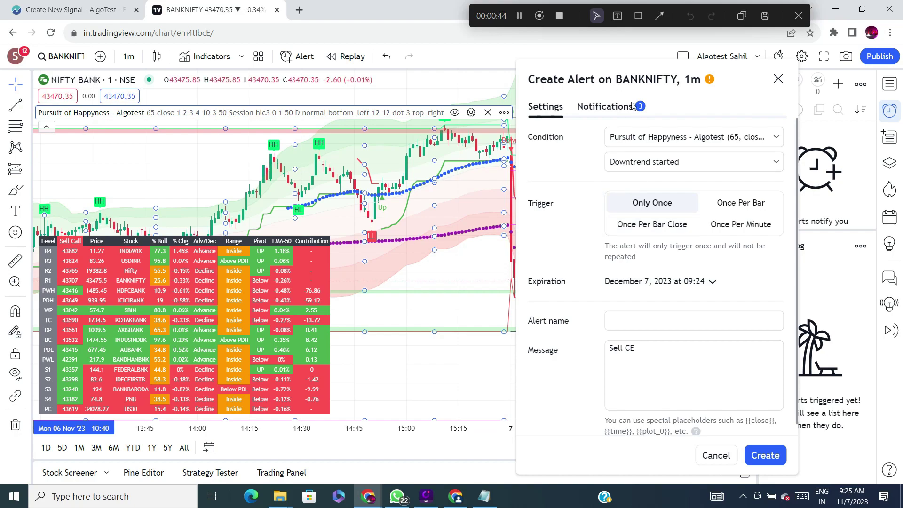
Step: Keep the Pursuit of Happyness condition, pick the Uptrend started signal, and review earlier bars
left_click(659, 141)
left_click(659, 143)
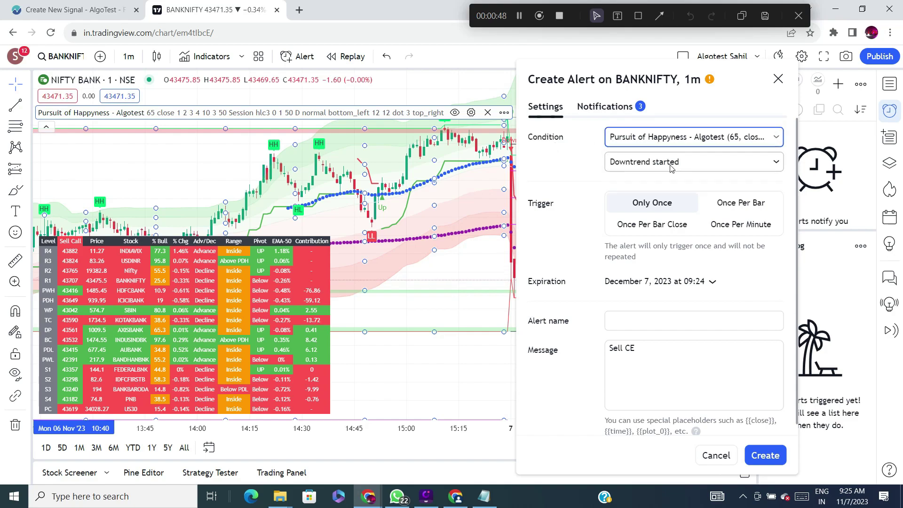
left_click(653, 165)
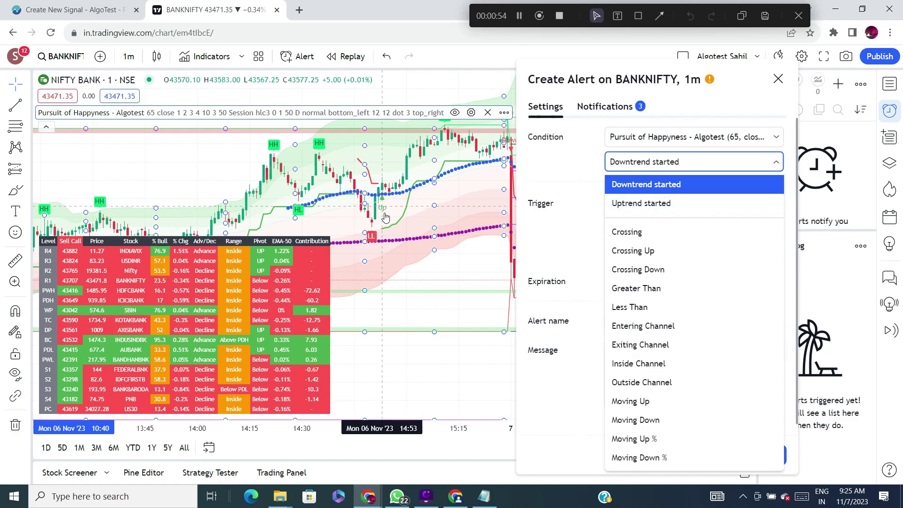
left_click(618, 205)
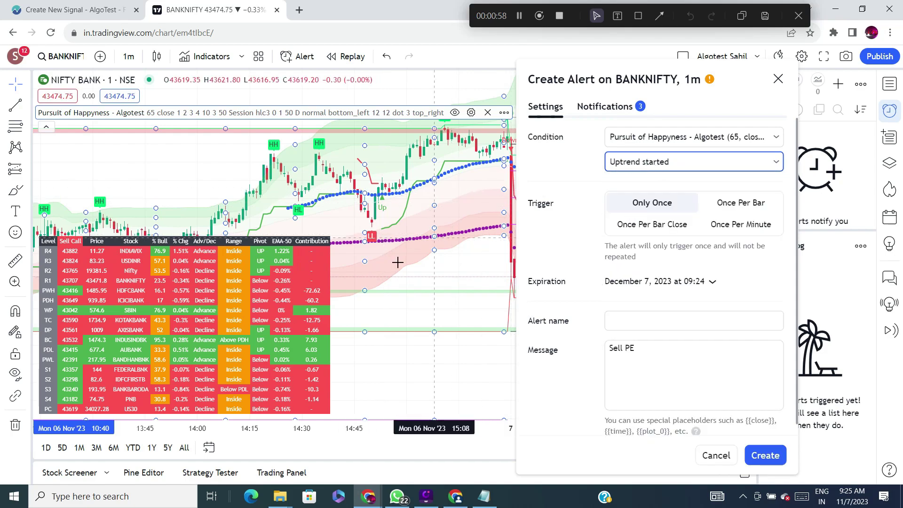
left_click_drag(424, 254, 545, 252)
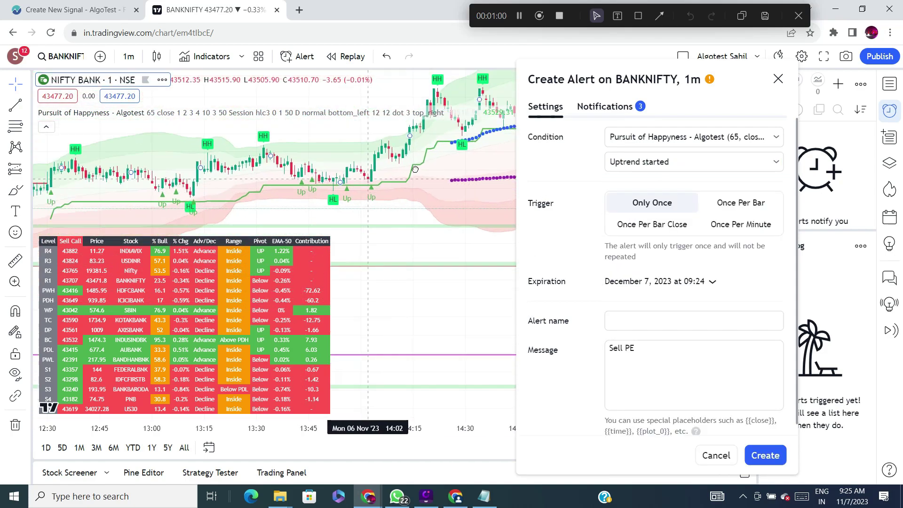
left_click_drag(115, 188, 257, 181)
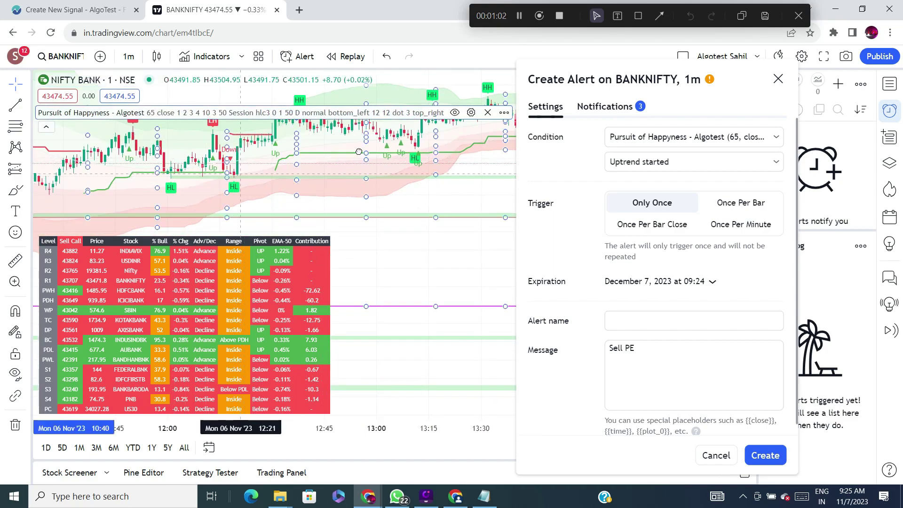
left_click_drag(94, 188, 373, 231)
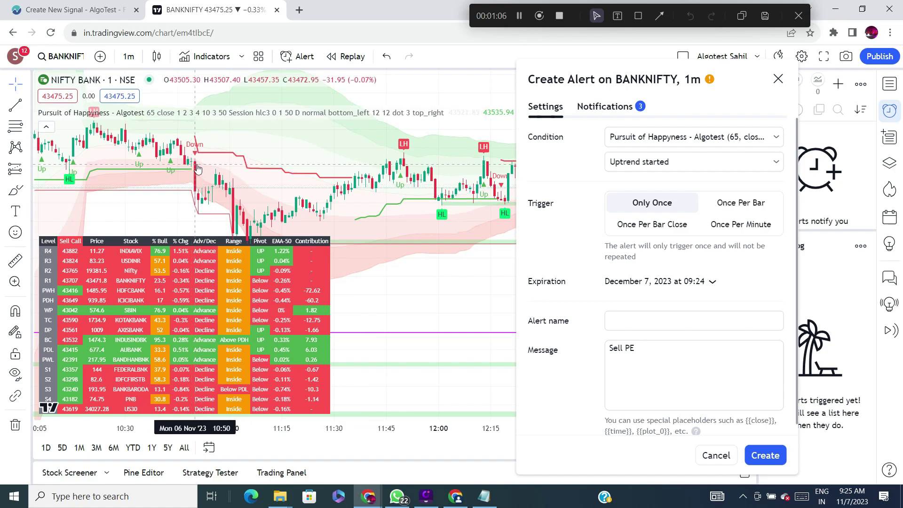
Step: Try the Downtrend started signal against the chart, then settle back on Uptrend started
left_click(671, 163)
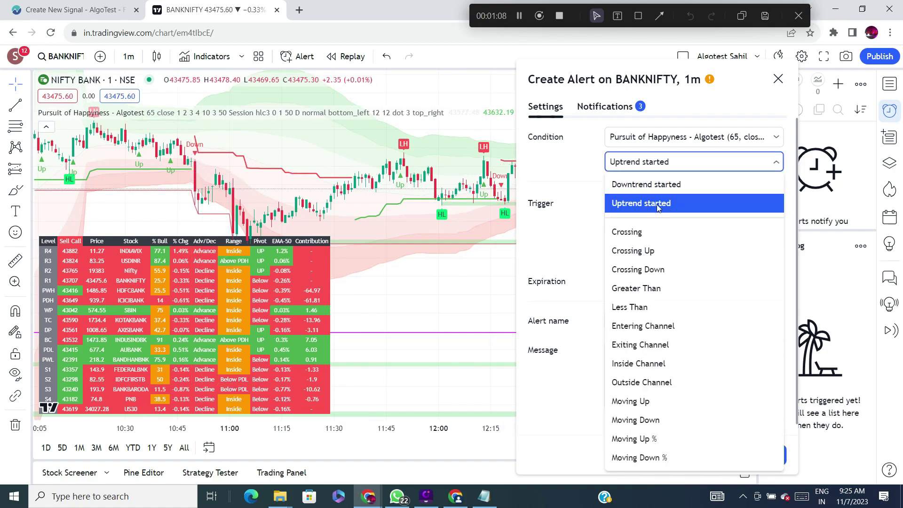
left_click(635, 186)
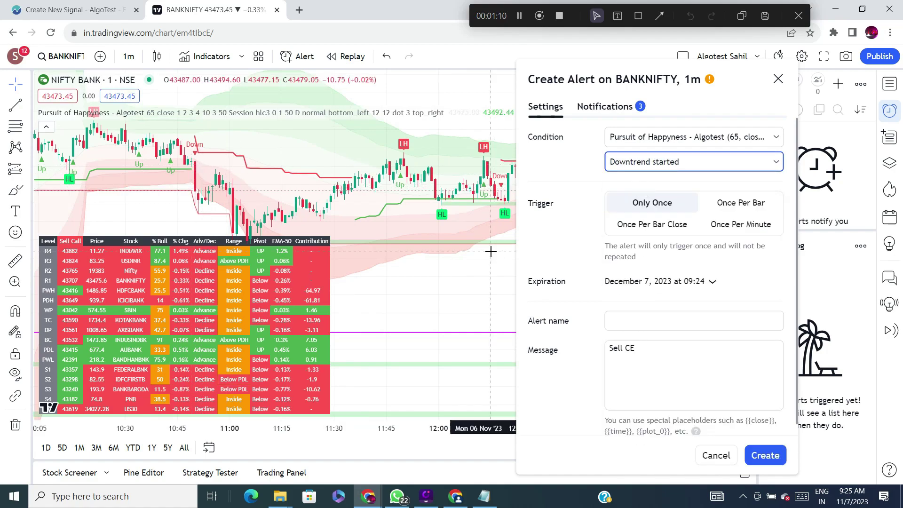
scroll(404, 250, "right", 10)
scroll(366, 223, "right", 10)
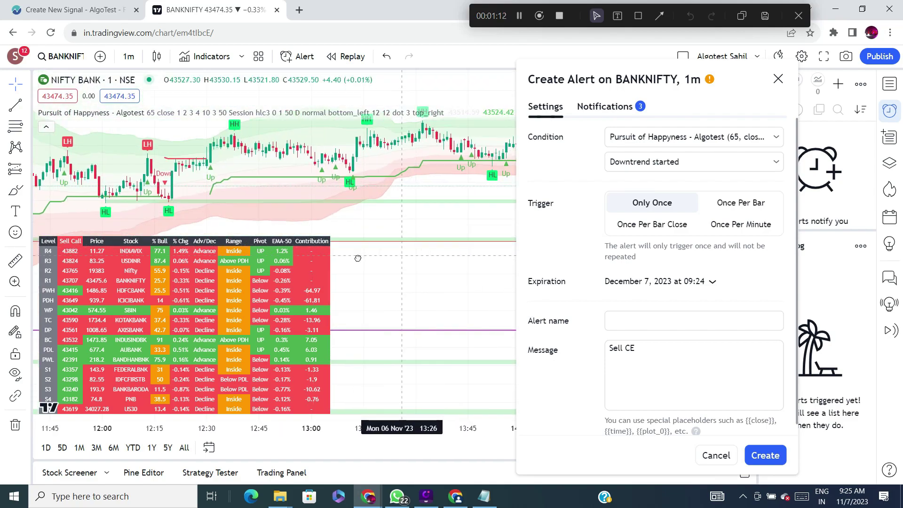
left_click(379, 238)
scroll(383, 247, "right", 4)
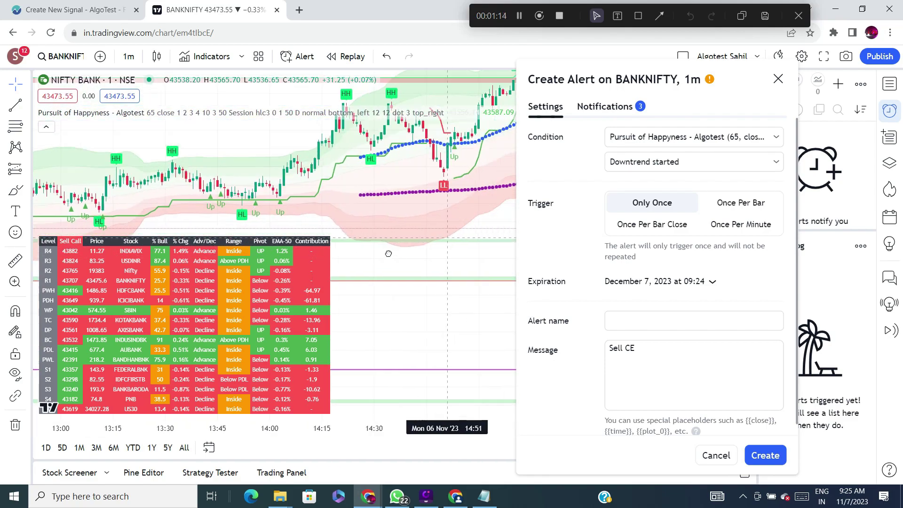
left_click(675, 166)
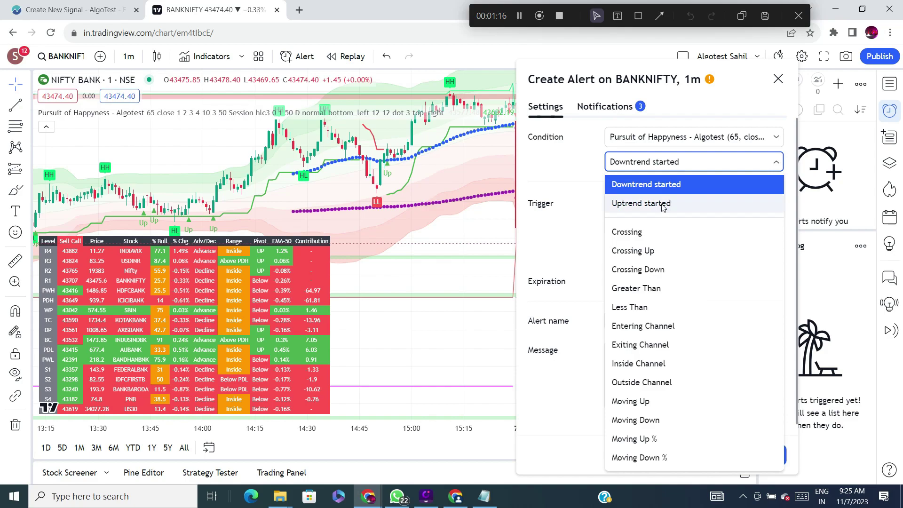
left_click(630, 204)
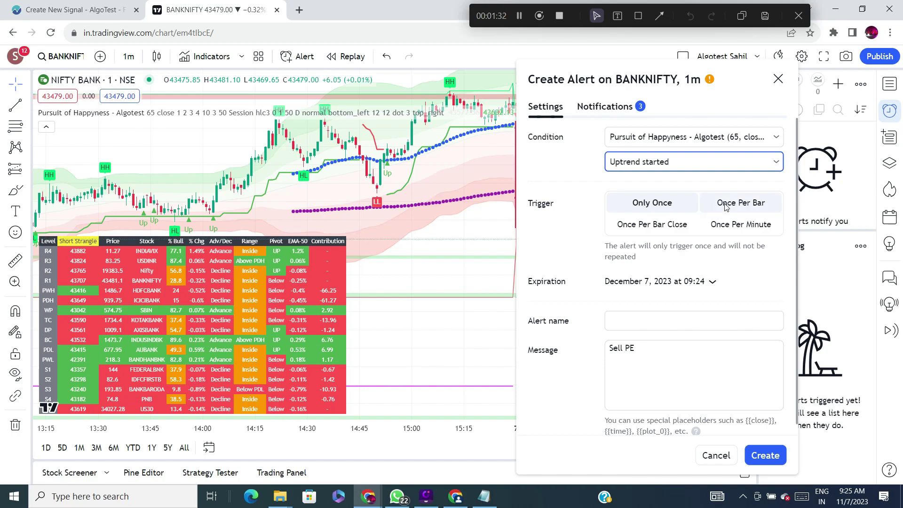
Step: Set the alert trigger to Once Per Bar Close after trying Once Per Bar and Once Per Minute
left_click(752, 204)
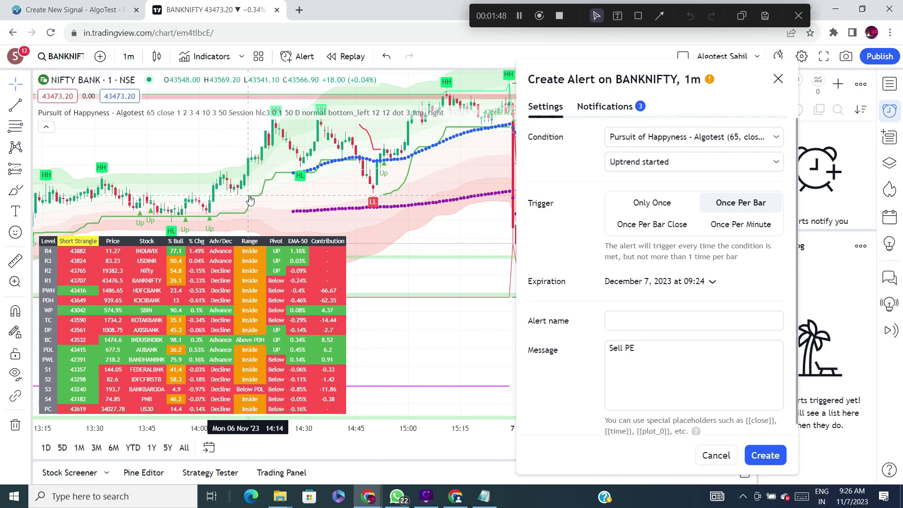
left_click(655, 225)
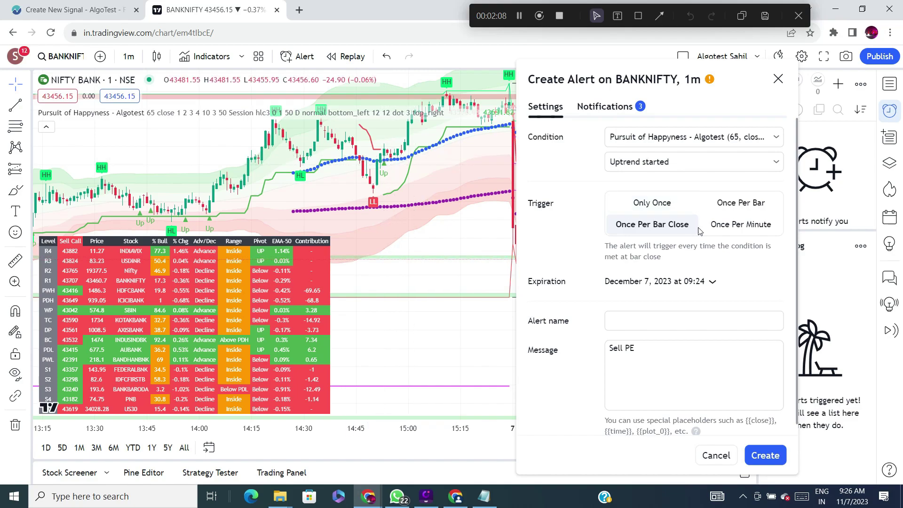
left_click(733, 234)
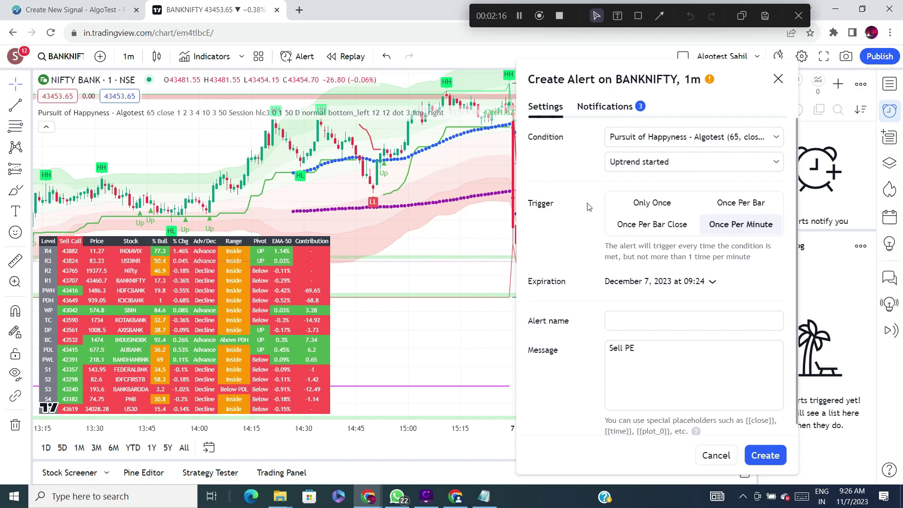
left_click(651, 232)
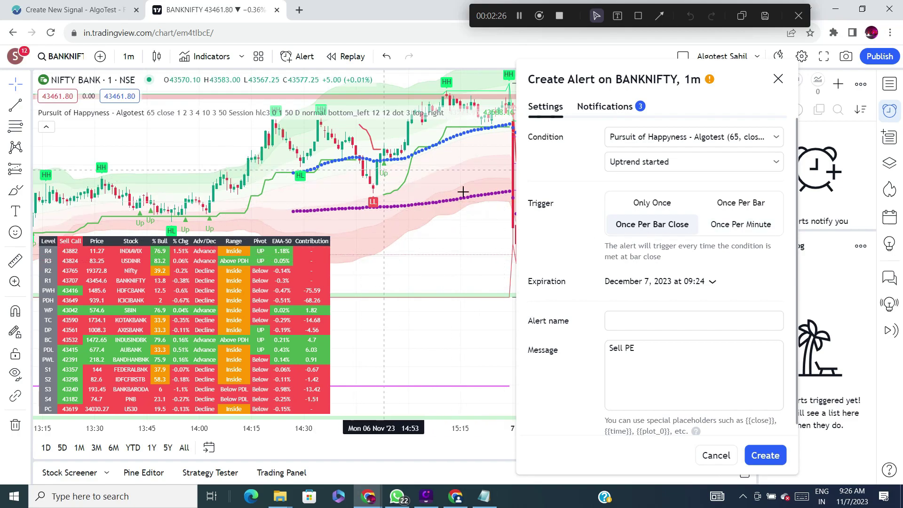
left_click(637, 325)
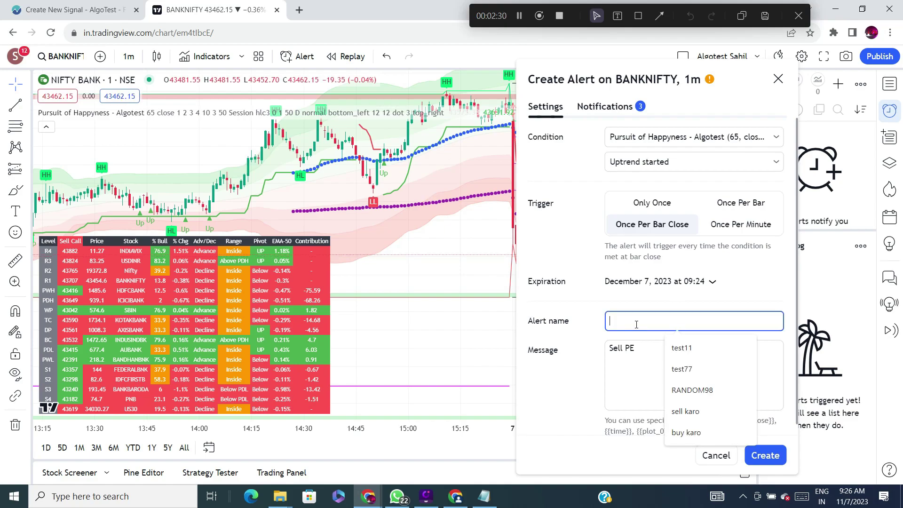
Step: Name the alert 'pursuit call' and replace the old Sell PE message with AlgoTest's JSON block
type("pur")
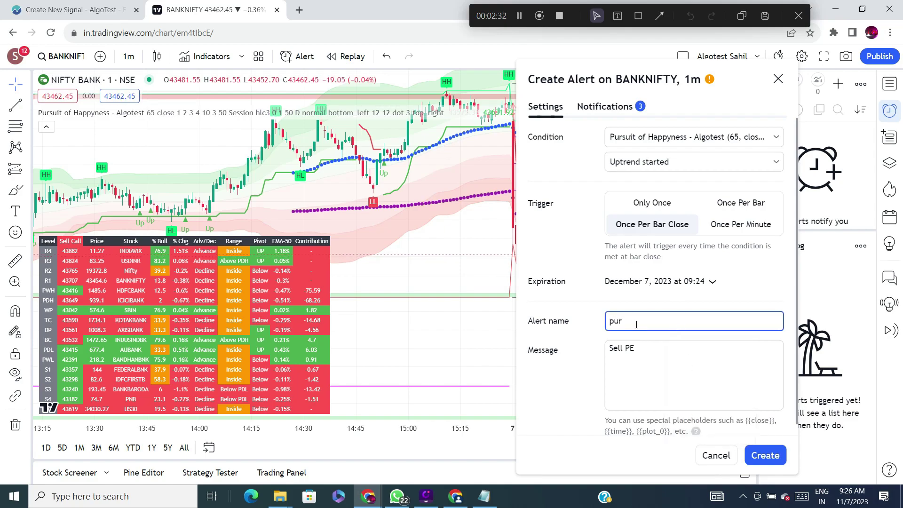
type("suit call buy")
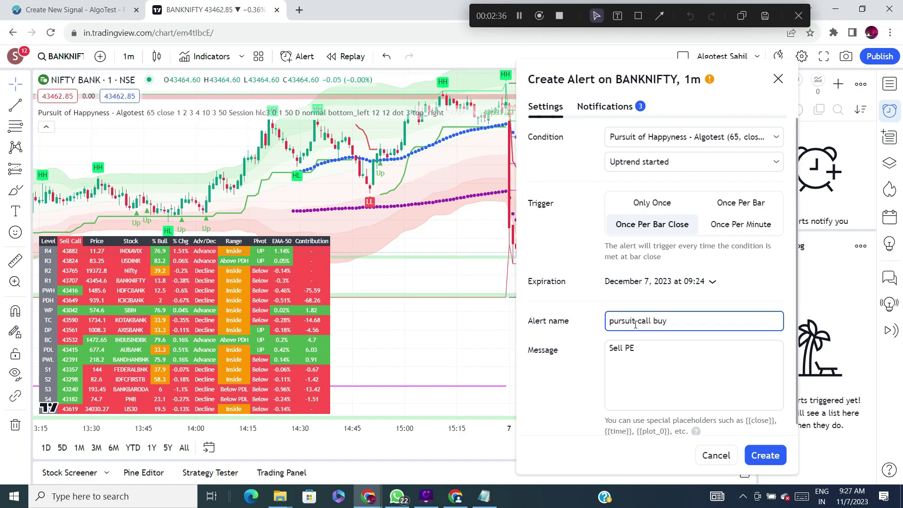
left_click(643, 360)
key("BackSpace")
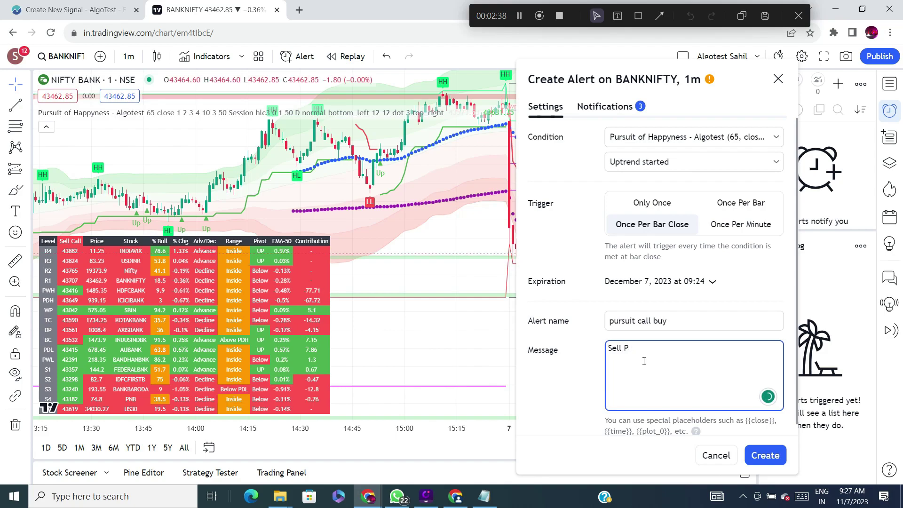
key("BackSpace")
key("BackSpace")
key("BackSpace")
key("BackSpace")
key("BackSpace")
key("BackSpace")
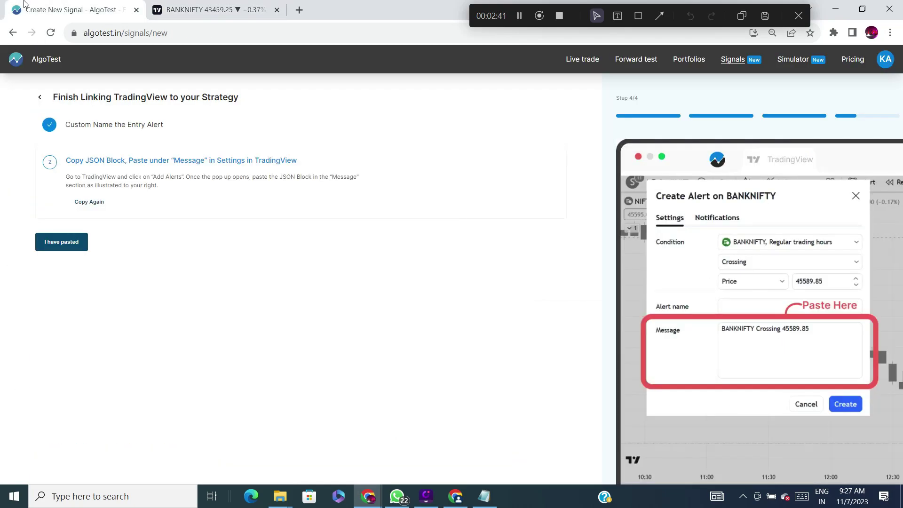
left_click(70, 9)
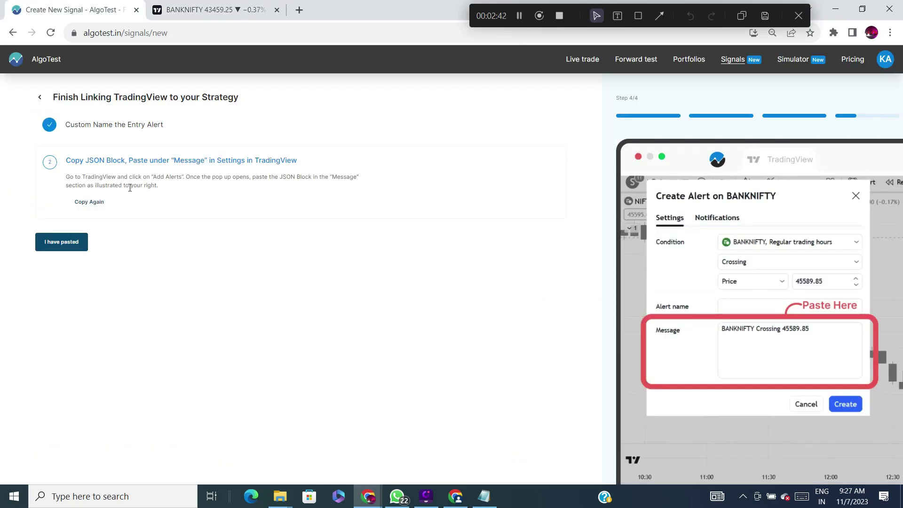
left_click(88, 203)
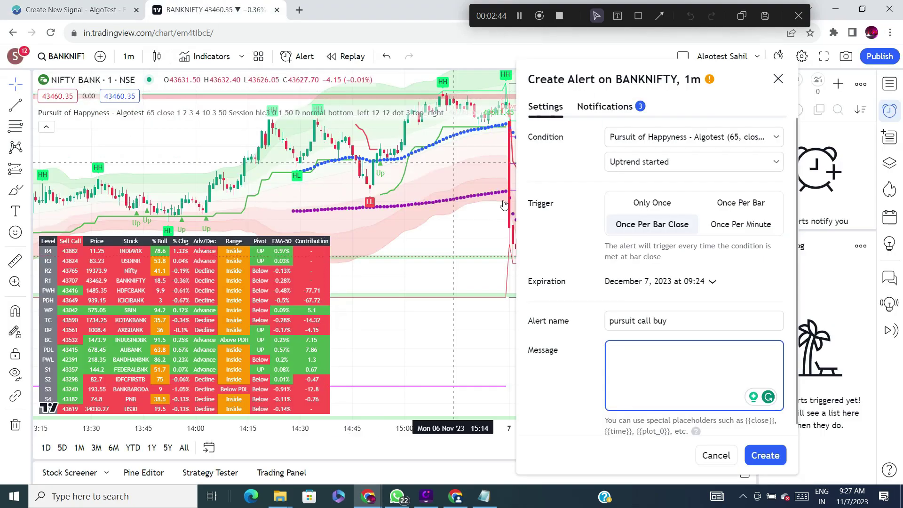
key("ctrl+v")
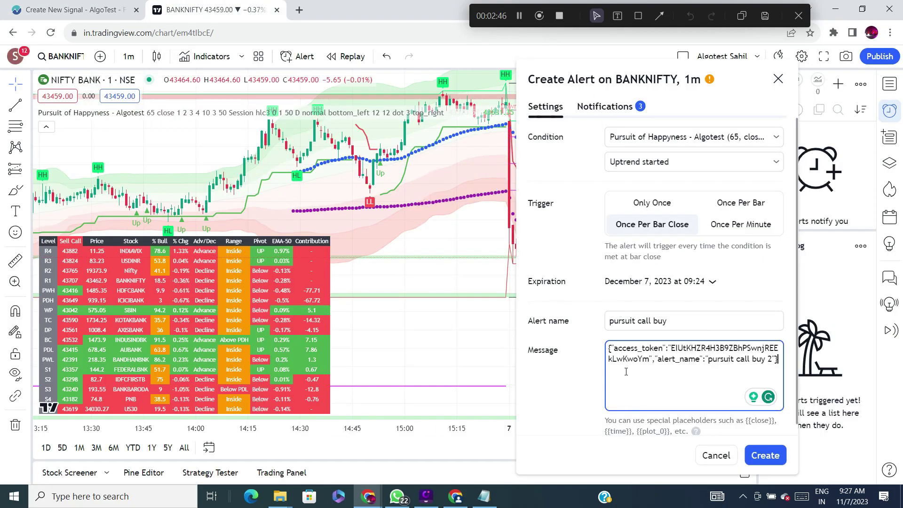
Step: Replace the alert's Notifications webhook URL with AlgoTest's entry webhook URL
left_click(78, 9)
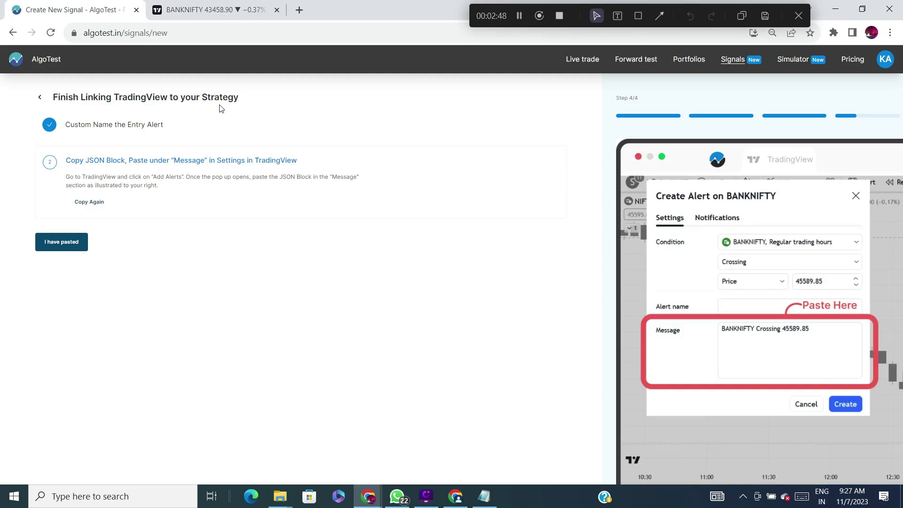
left_click(68, 245)
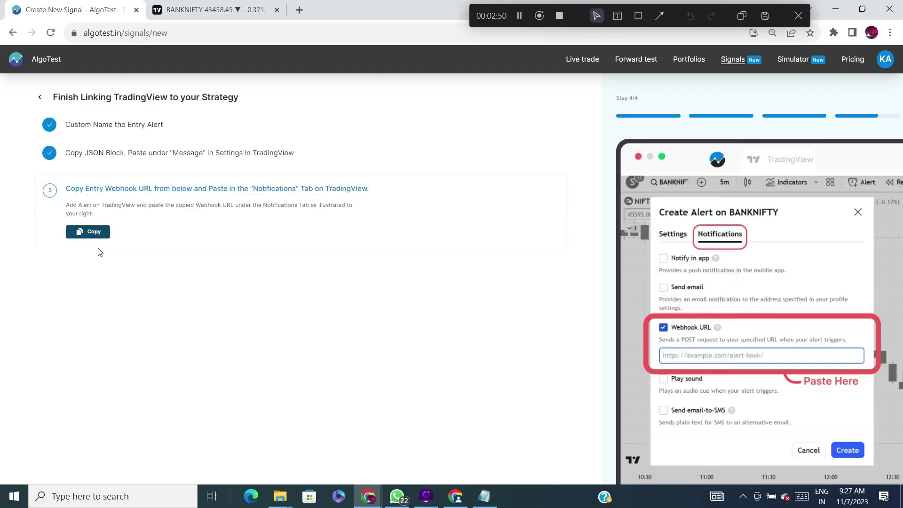
left_click(94, 233)
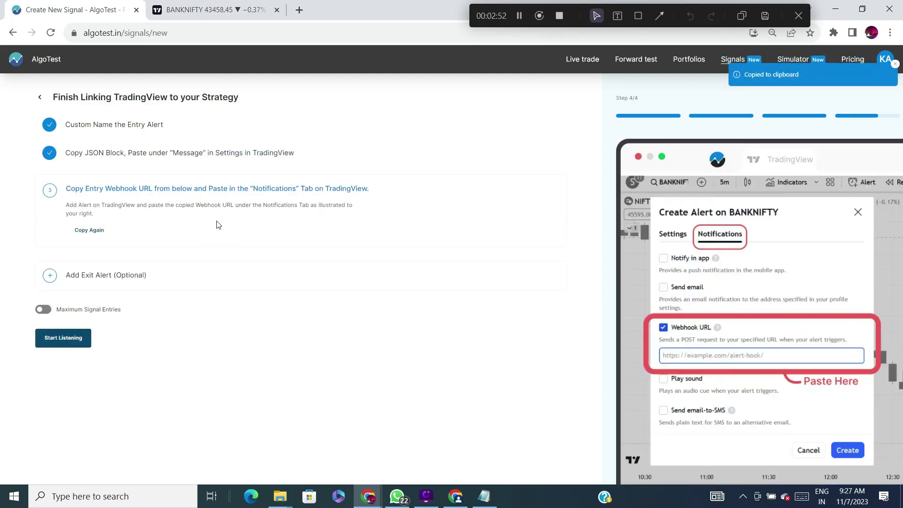
left_click(212, 9)
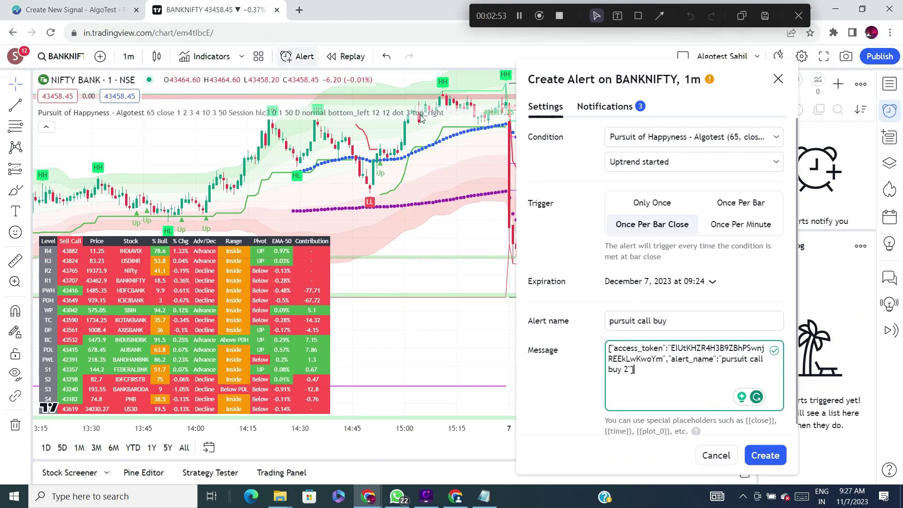
left_click(609, 107)
left_click(625, 305)
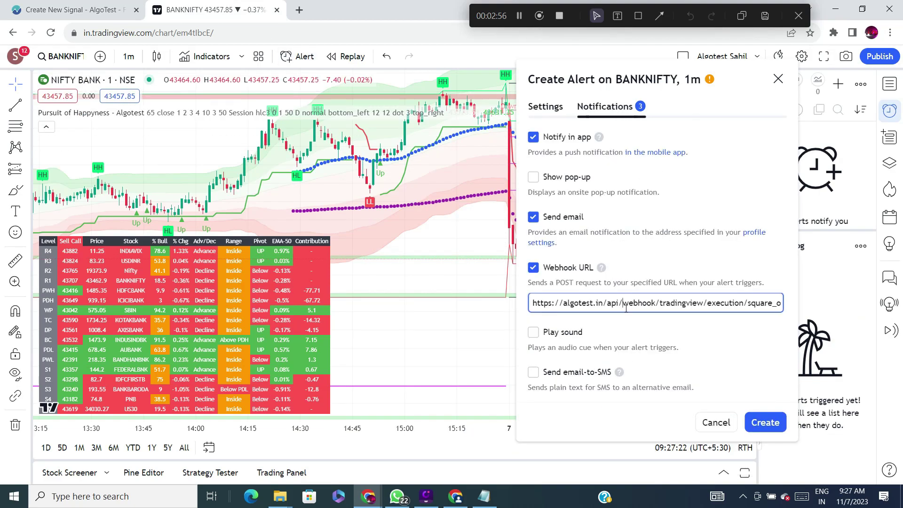
key("ctrl+a")
key("BackSpace")
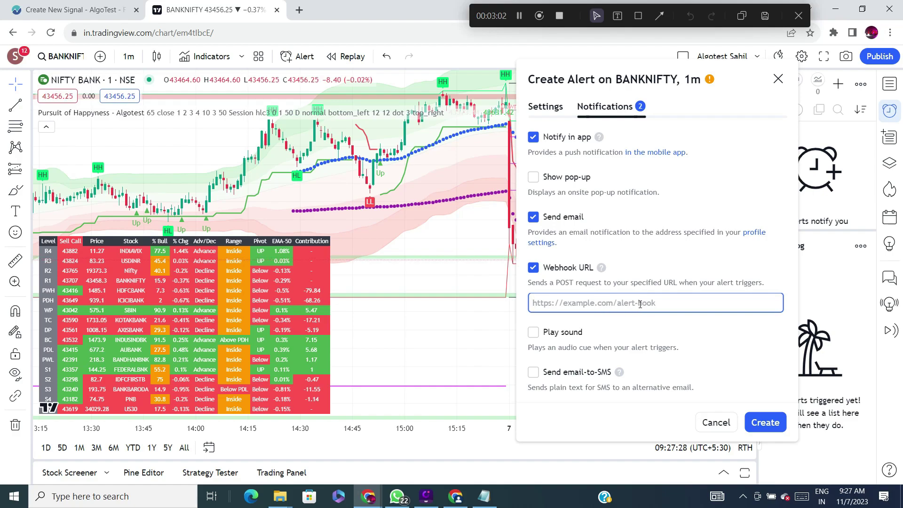
key("ctrl+v")
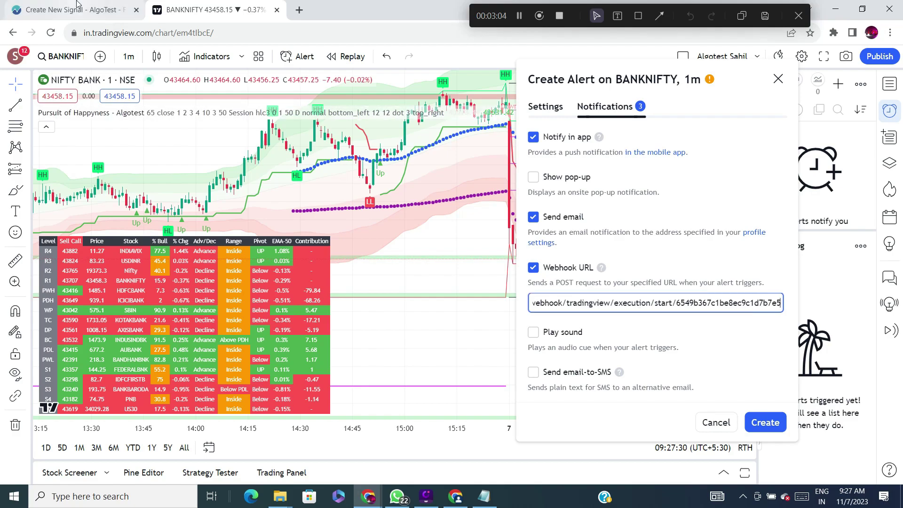
Step: Check AlgoTest's webhook instructions and create the 'pursuit call' alert
left_click(75, 10)
left_click(229, 18)
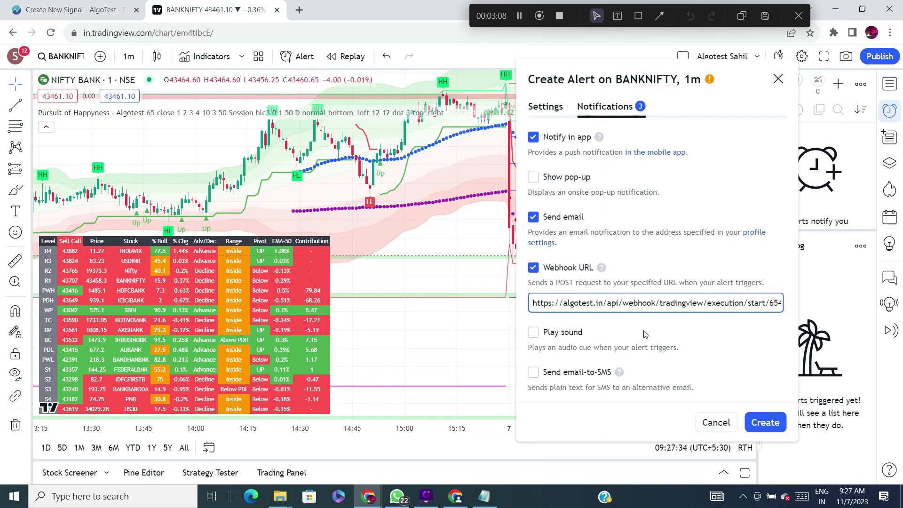
left_click(765, 423)
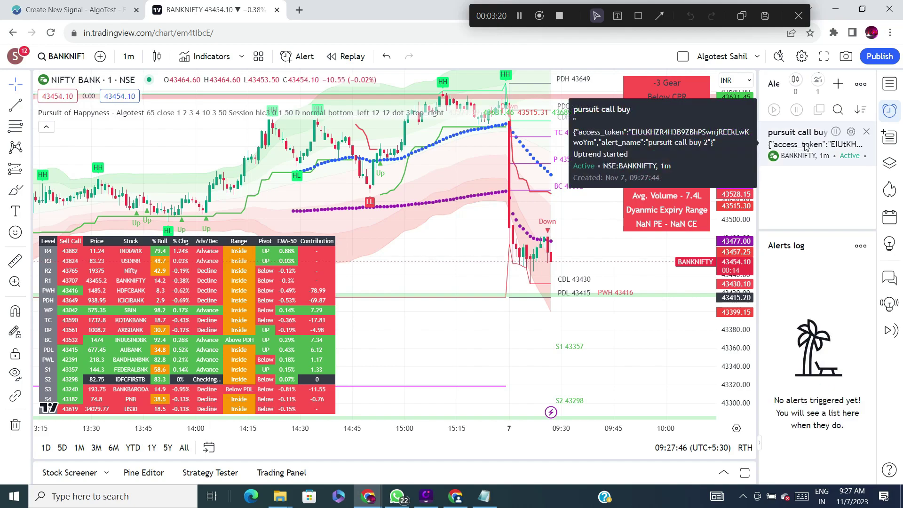
Step: Turn on Maximum Signal Entries in AlgoTest with a limit of 1
left_click(77, 3)
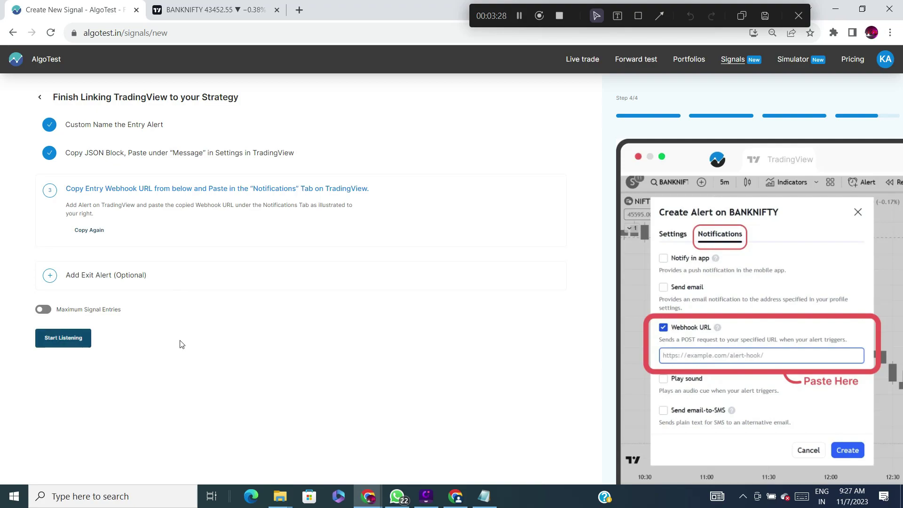
left_click(45, 310)
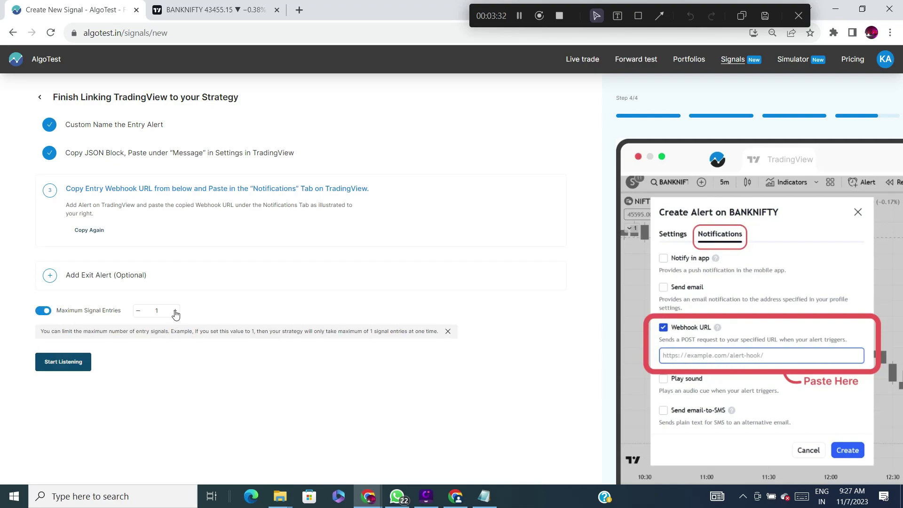
Step: Scroll back over earlier BankNifty bars, pan back to the latest bars, and return to AlgoTest
left_click(210, 16)
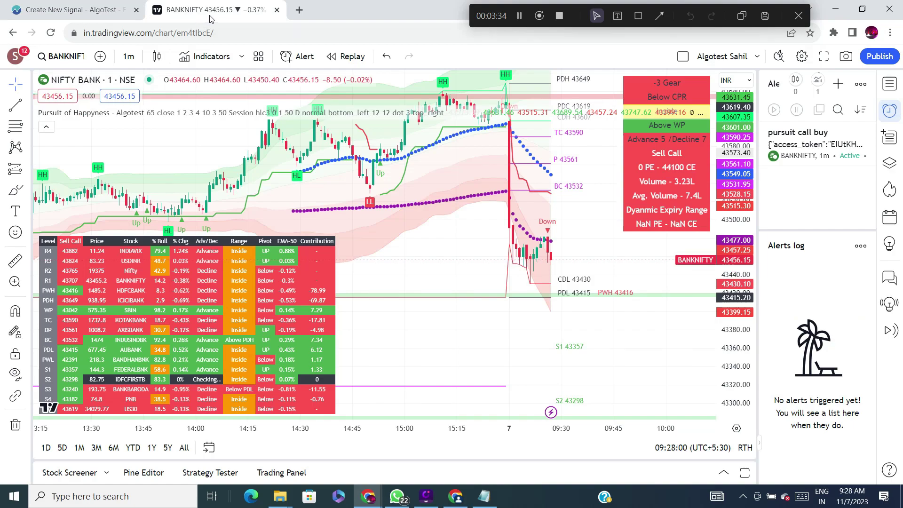
scroll(450, 250, "left", 3)
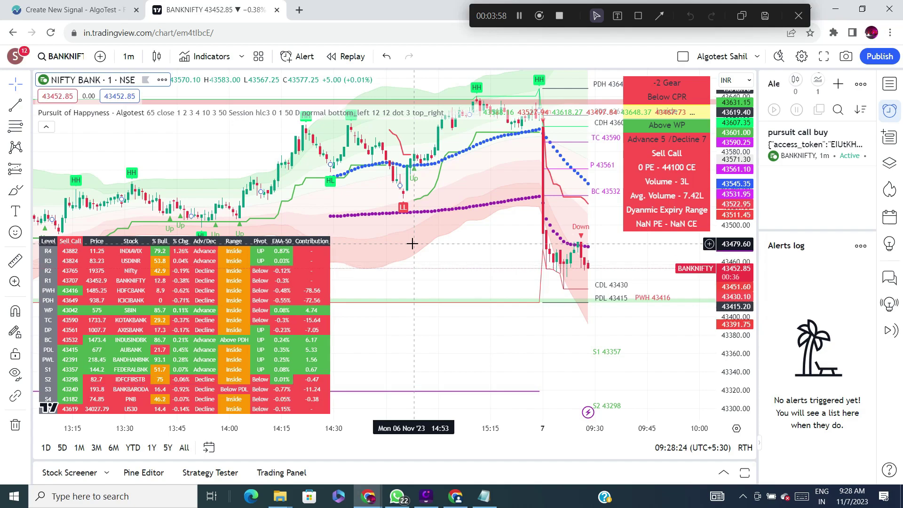
left_click(73, 5)
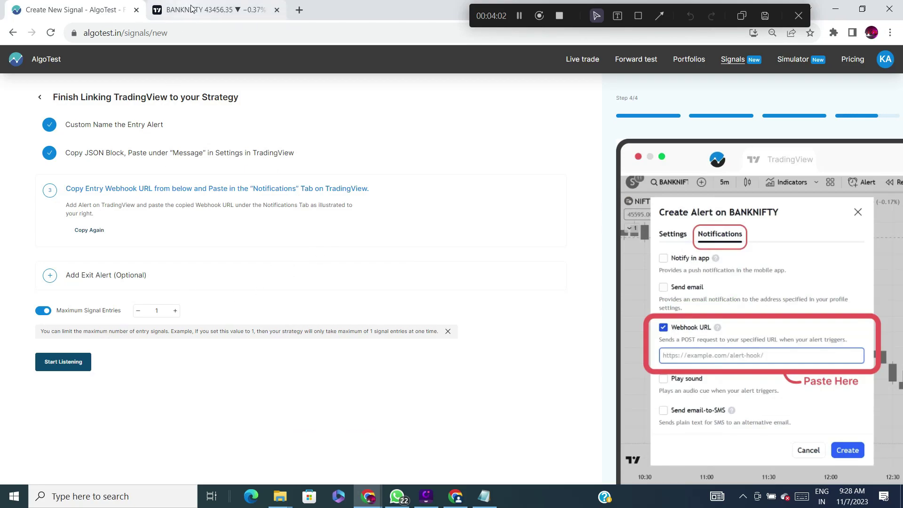
left_click(216, 10)
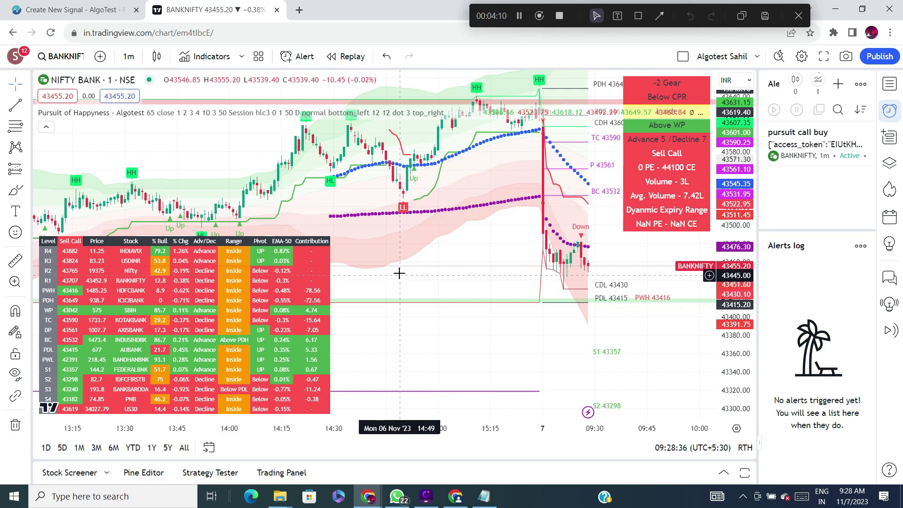
scroll(399, 273, "left", 5)
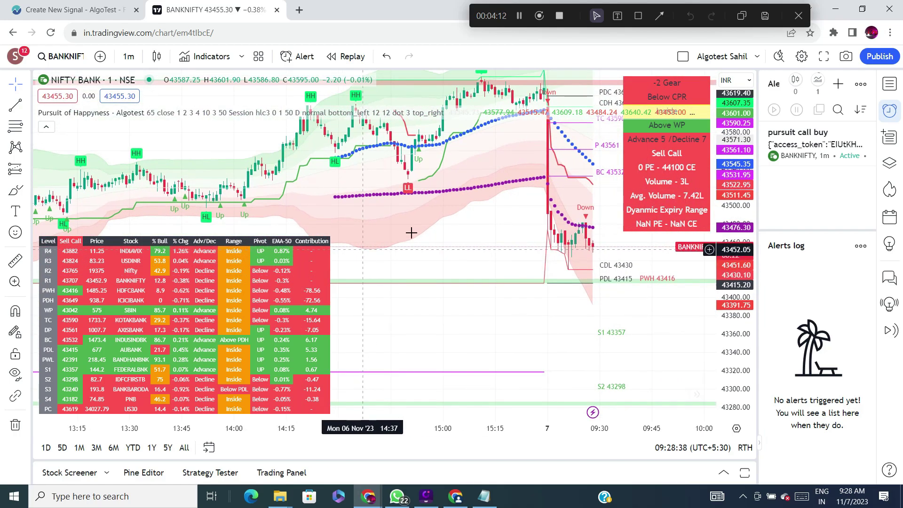
scroll(464, 184, "left", 15)
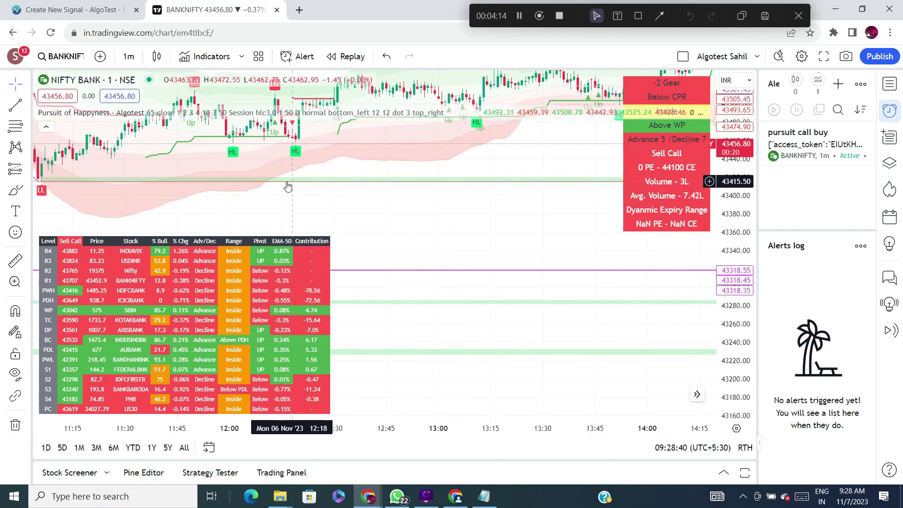
left_click(301, 198)
scroll(305, 196, "left", 8)
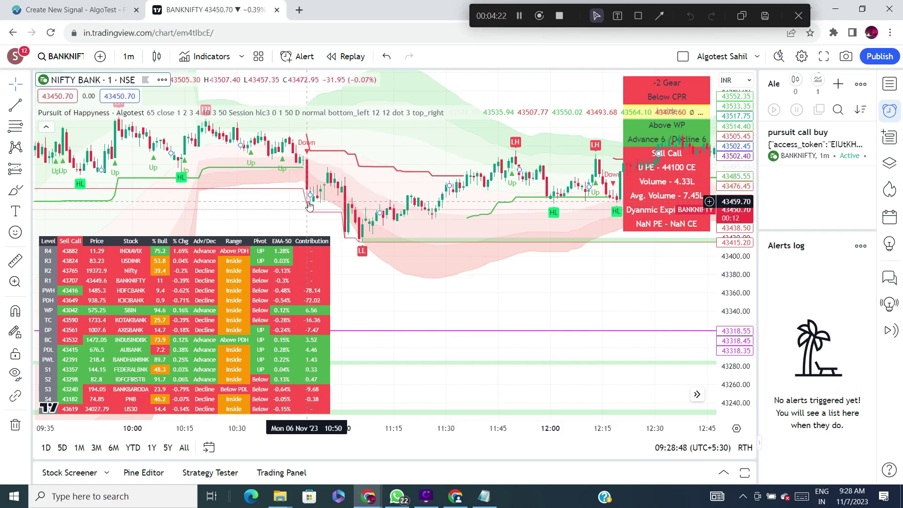
scroll(466, 252, "right", 5)
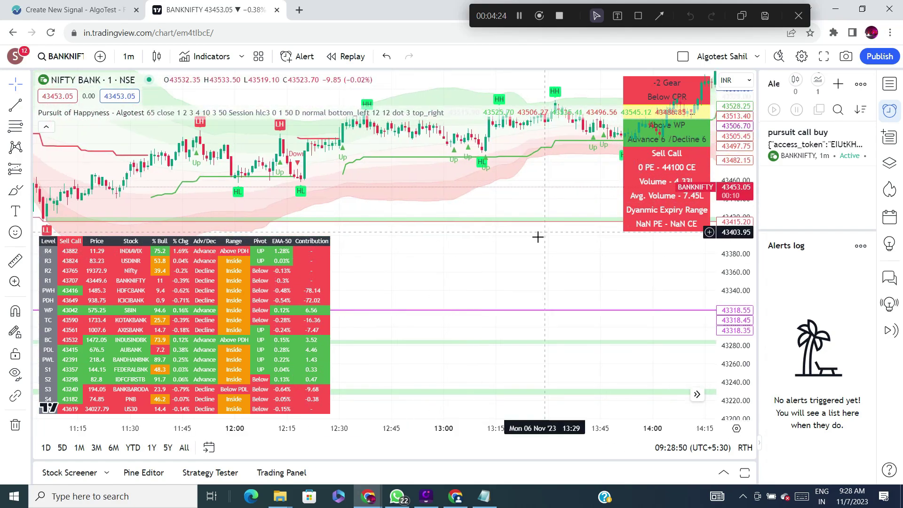
scroll(538, 237, "right", 6)
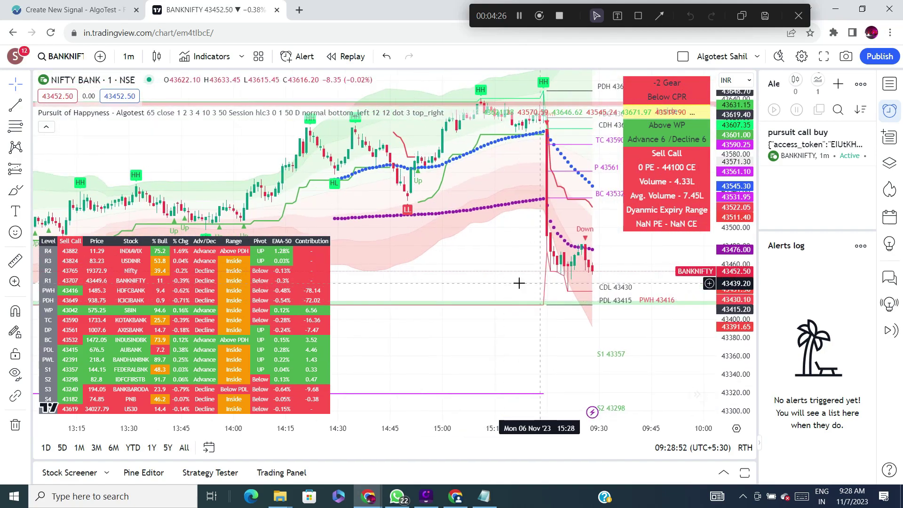
left_click_drag(518, 283, 486, 248)
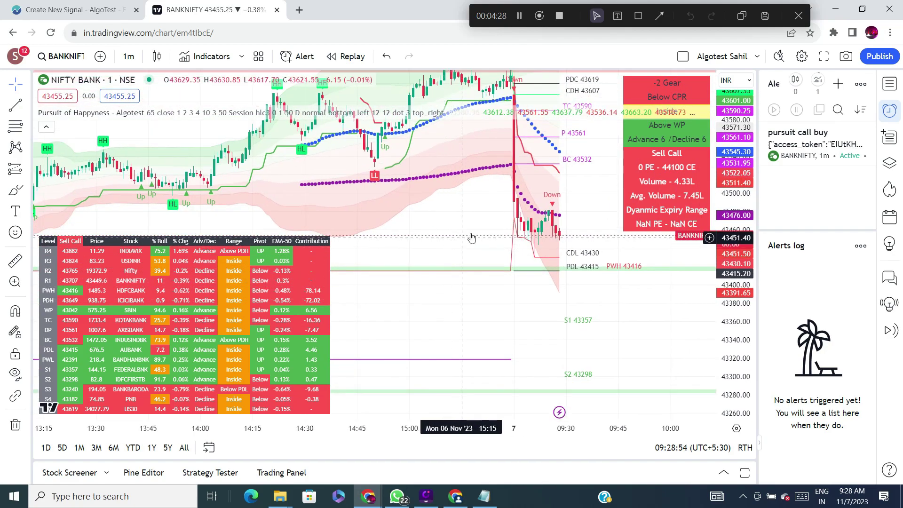
left_click(100, 5)
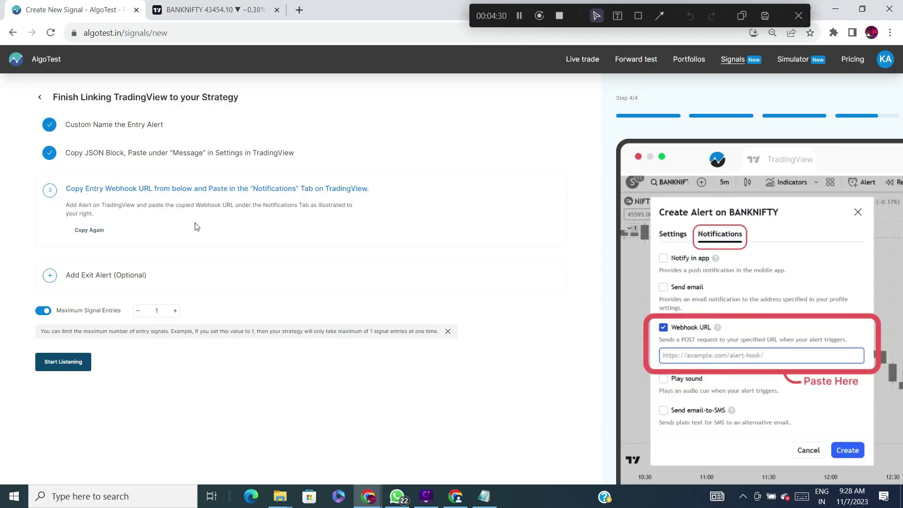
Step: Add an exit alert named 'pursuit call exit', save the name, and copy its JSON block
left_click(101, 277)
left_click(110, 154)
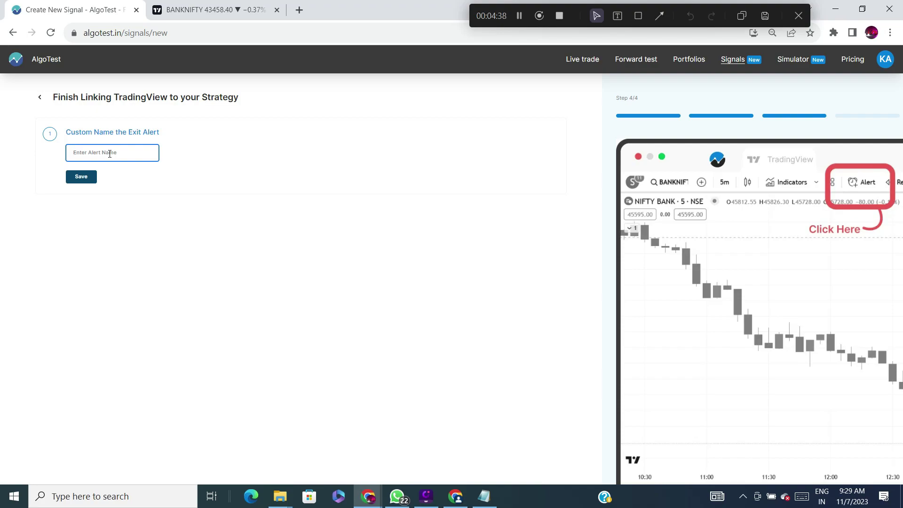
type("pursuit call exit")
left_click(81, 177)
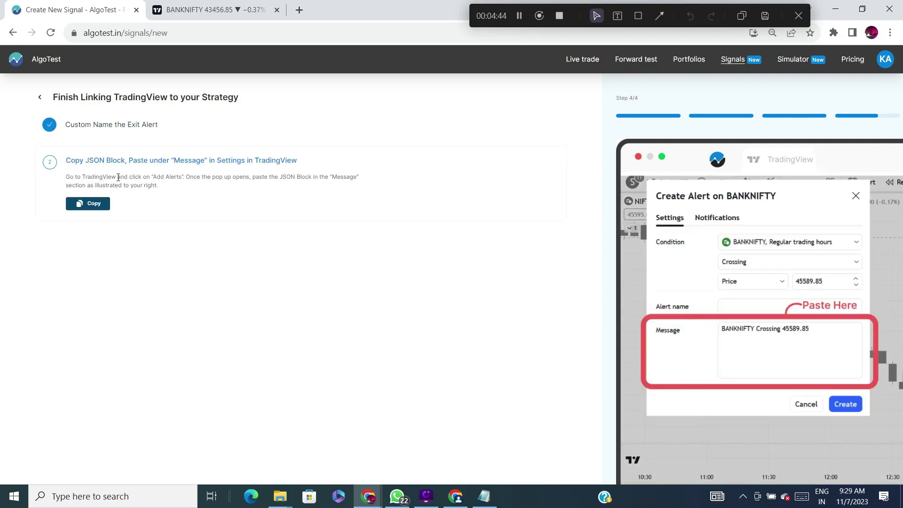
left_click(90, 204)
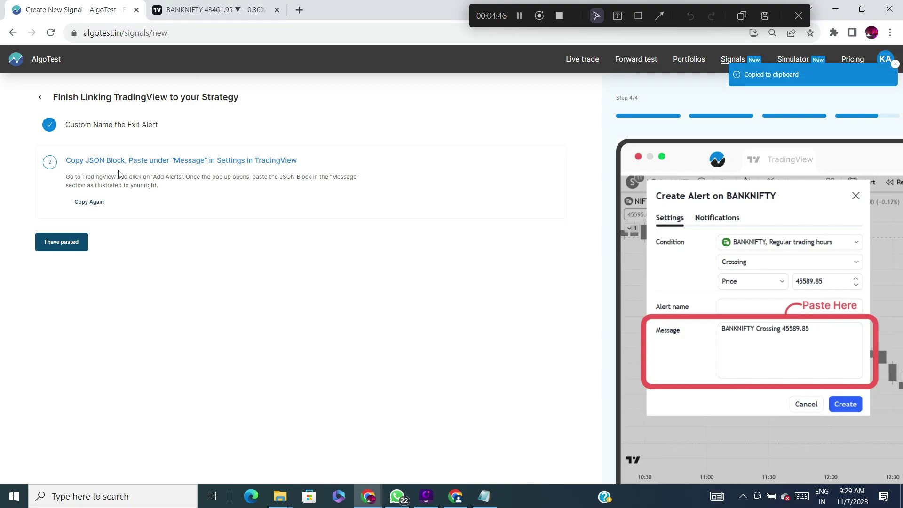
left_click(173, 14)
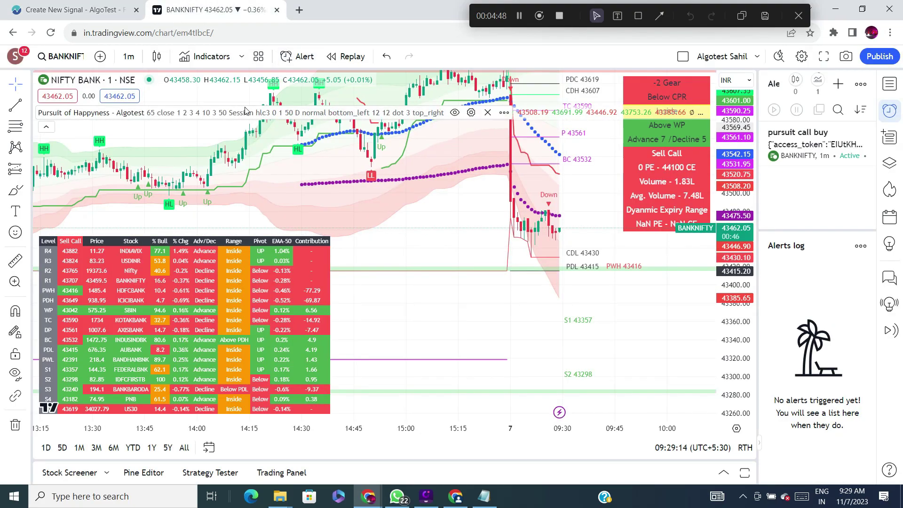
Step: Add a Pursuit of Happyness alert on Downtrend started, triggering Once Per Bar Close
left_click(504, 113)
left_click(566, 136)
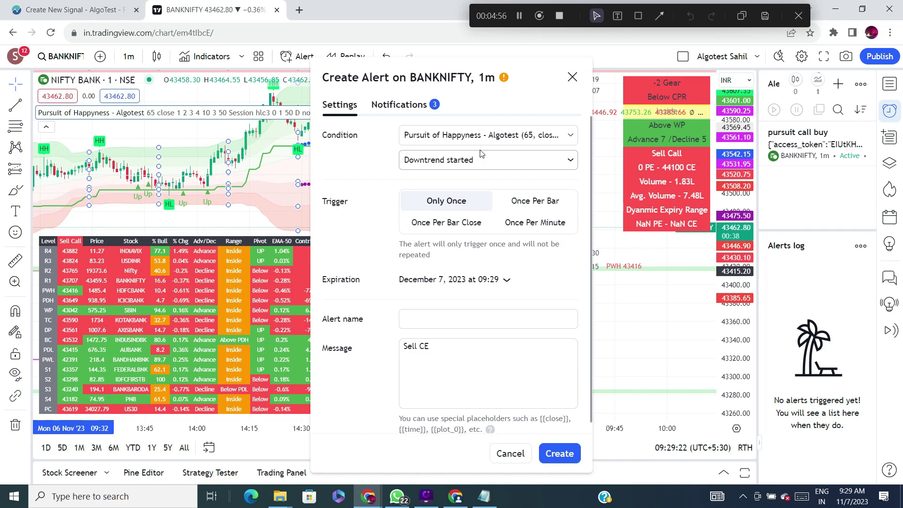
left_click_drag(437, 79, 525, 86)
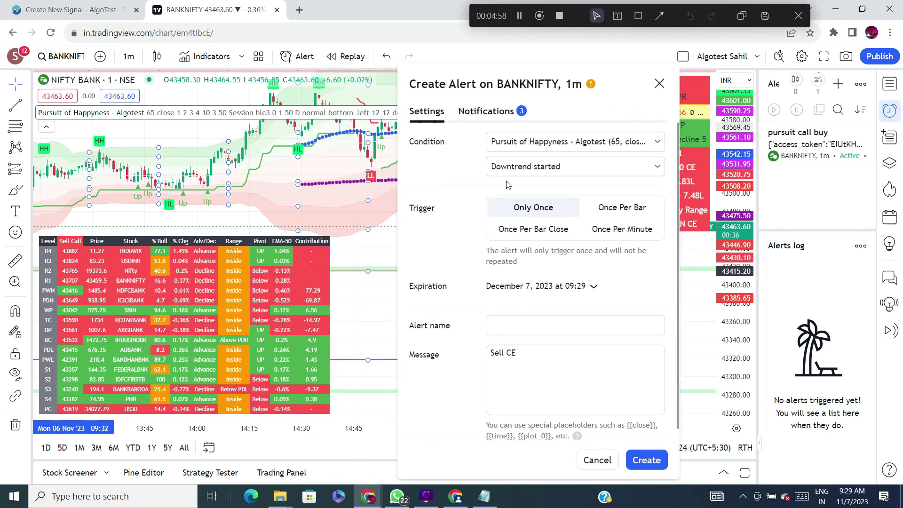
left_click(534, 173)
left_click(534, 174)
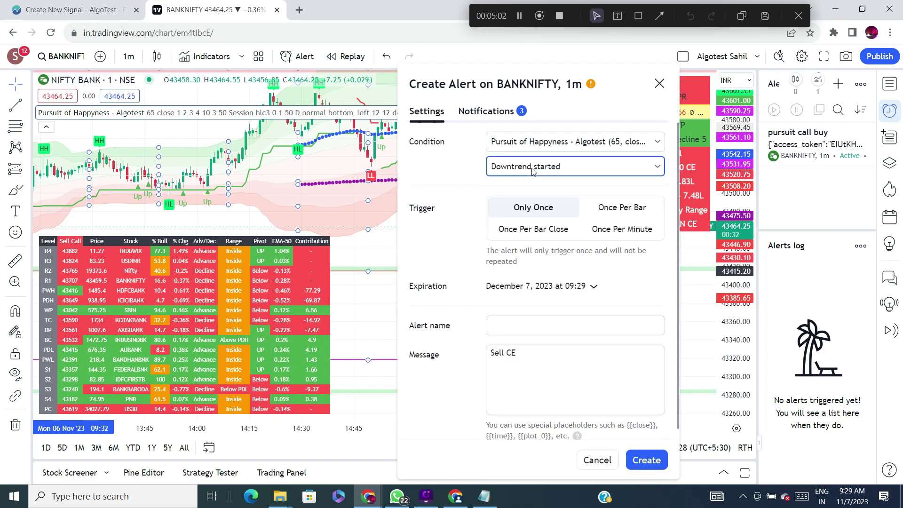
left_click(545, 228)
Step: Name the alert 'pursuit call exit' and paste the AlgoTest JSON block as its message
left_click(521, 327)
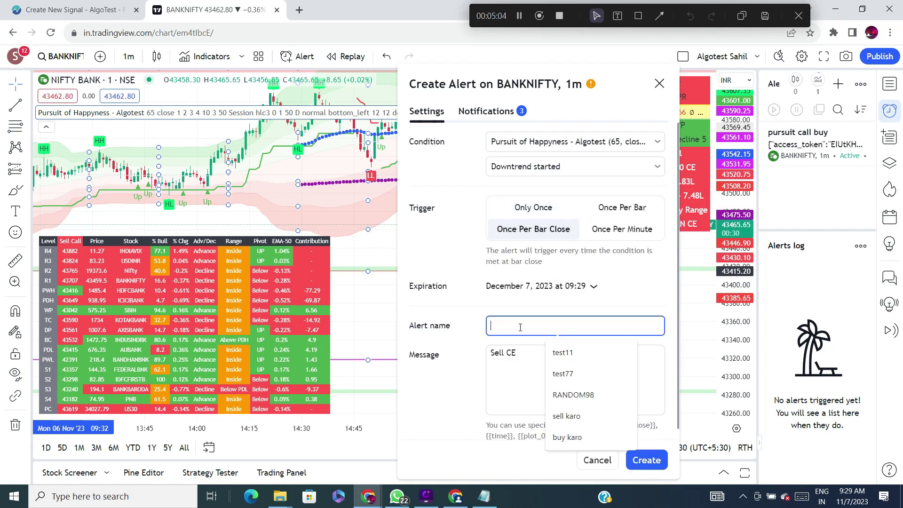
type("pursu")
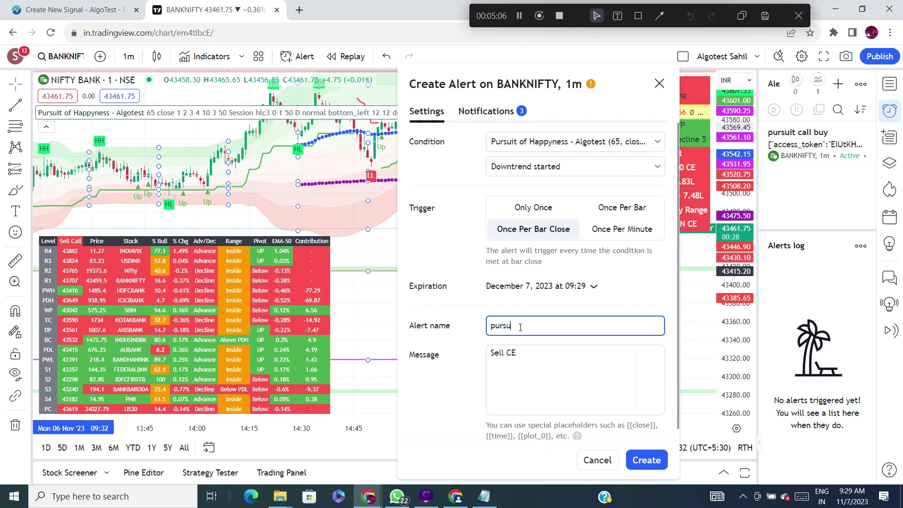
type("it ca")
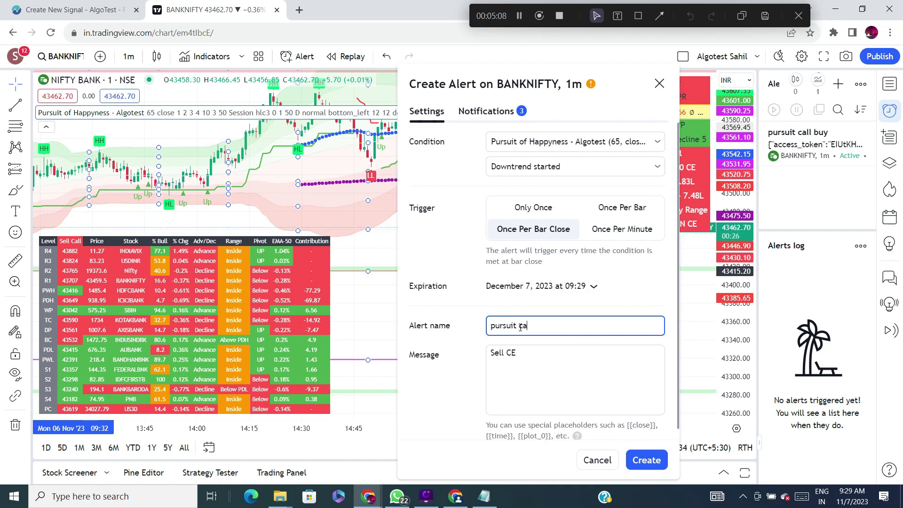
type("ll exit")
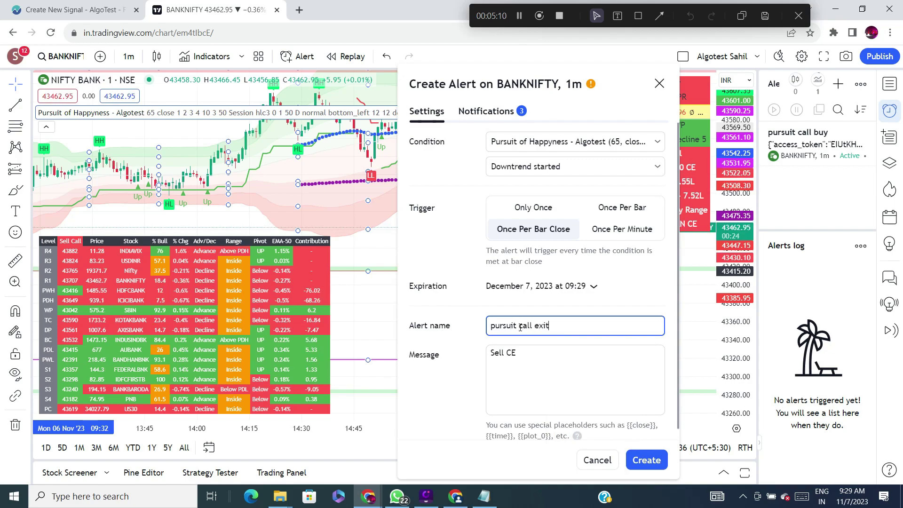
left_click(525, 355)
key("BackSpace")
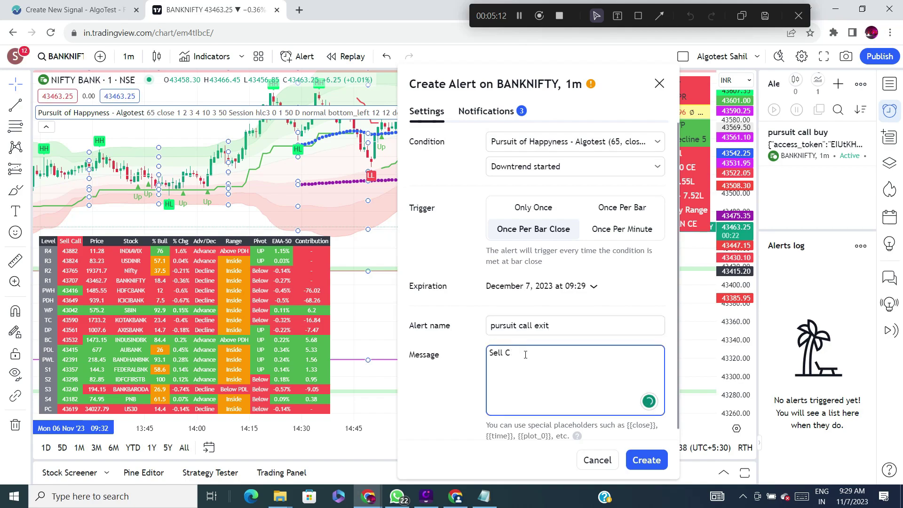
key("BackSpace")
key("BackSpace")
key("BackSpace")
key("BackSpace")
key("BackSpace")
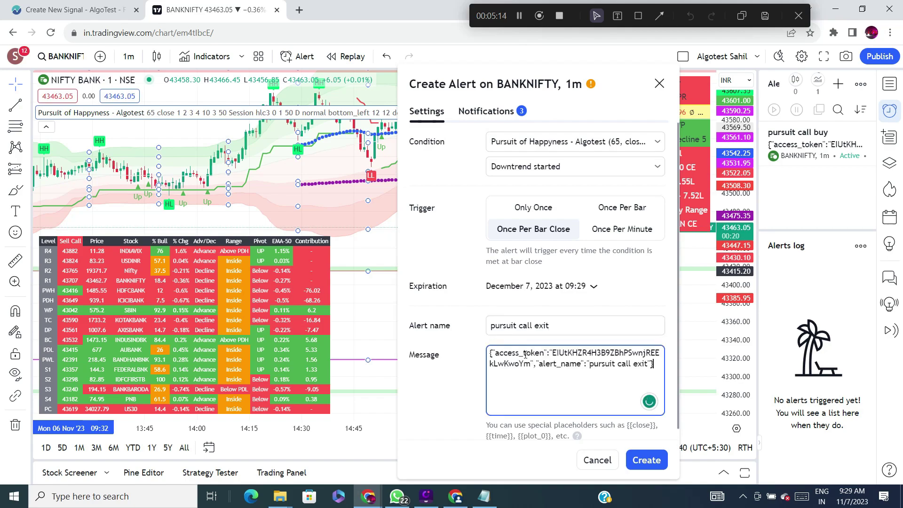
left_click(472, 111)
left_click(506, 303)
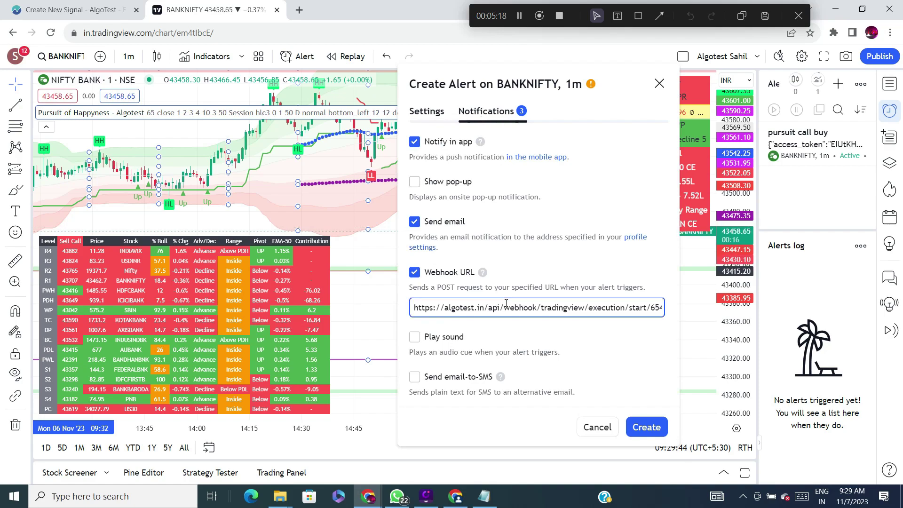
Step: Swap in AlgoTest's exit square-off webhook URL and create the 'pursuit call exit' alert
key("ctrl+a")
key("BackSpace")
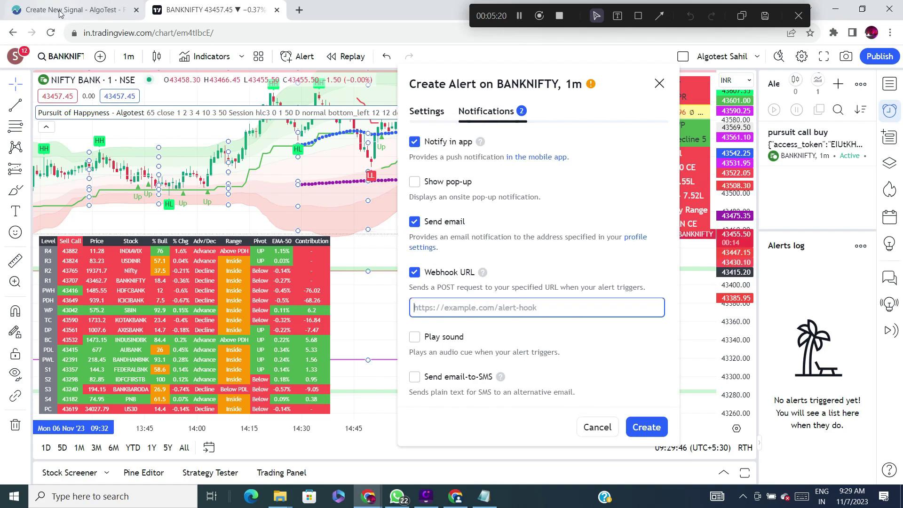
left_click(70, 9)
left_click(61, 248)
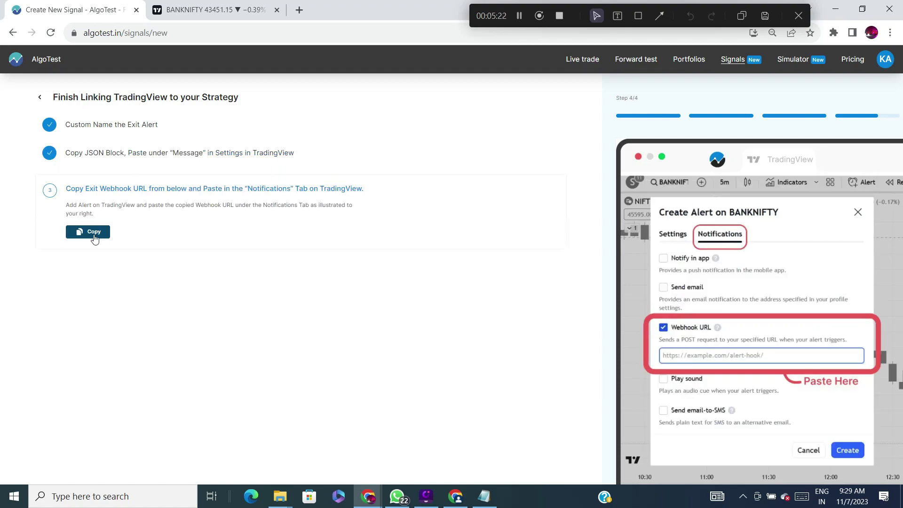
left_click(101, 233)
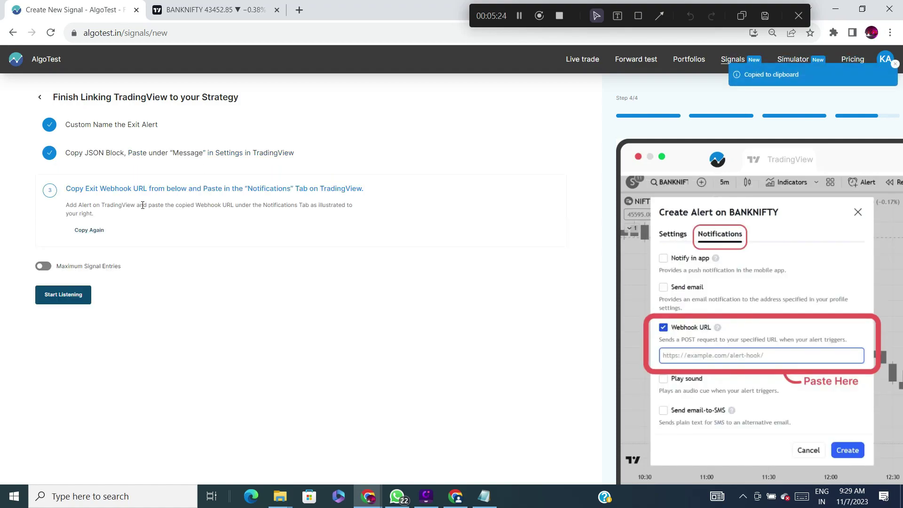
left_click(212, 11)
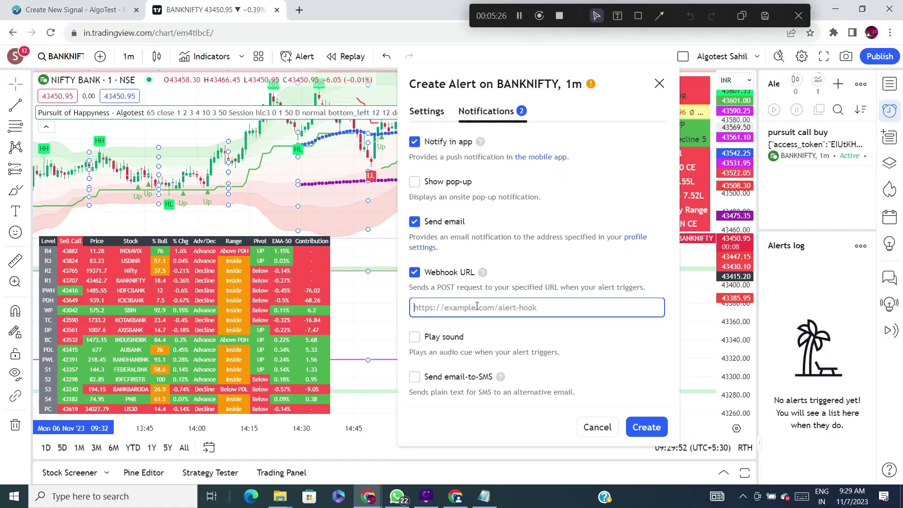
key("ctrl+v")
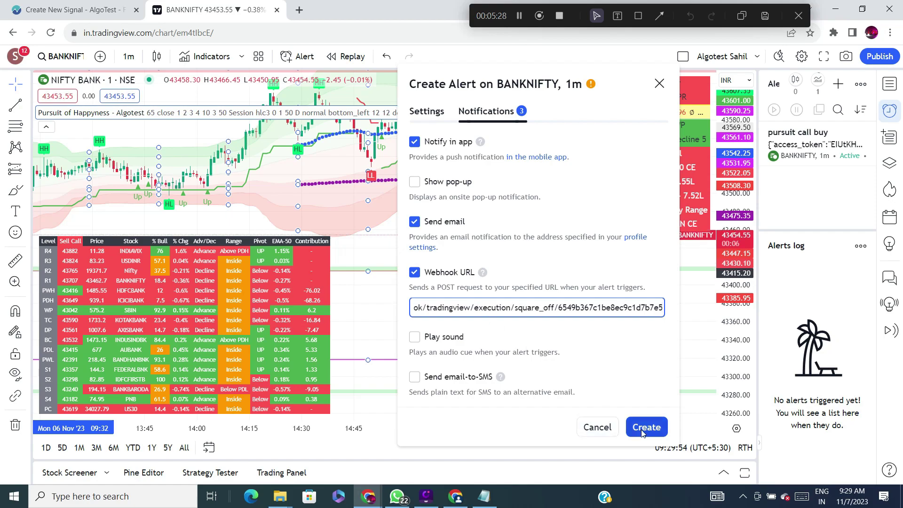
left_click(646, 427)
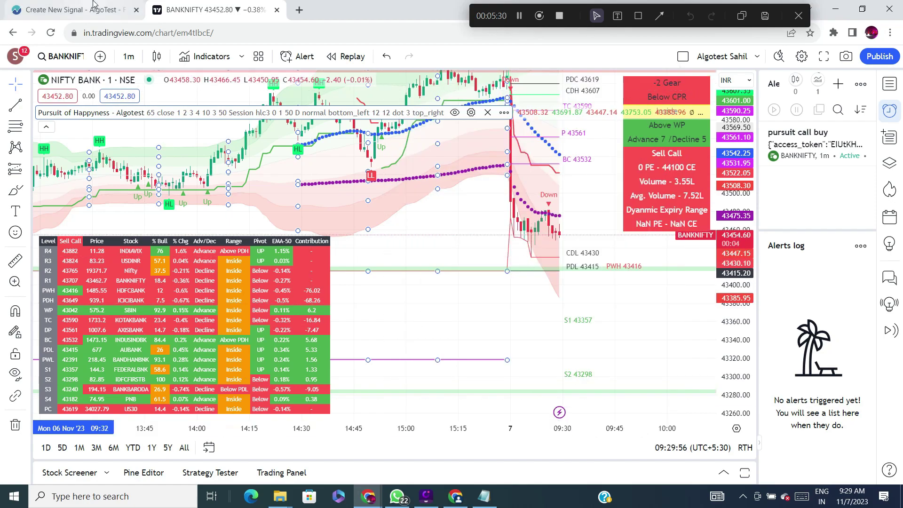
left_click(94, 10)
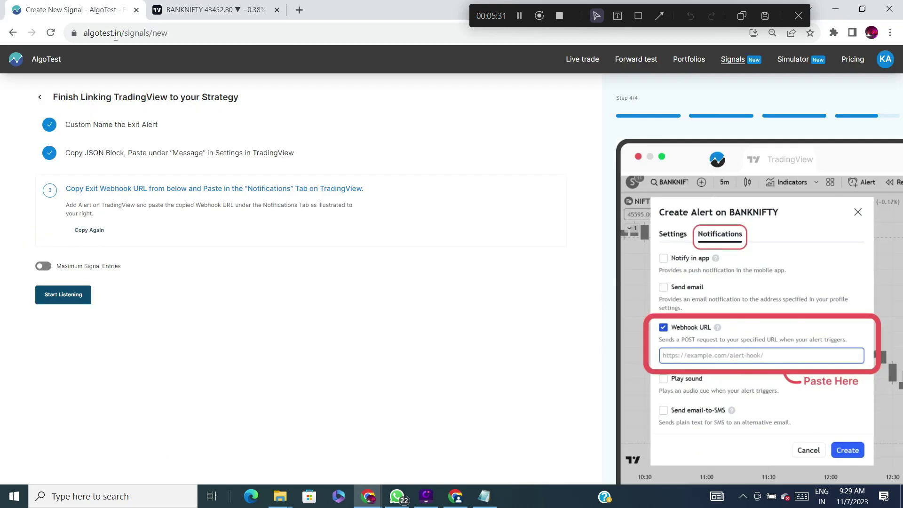
Step: Start listening on the 'pursuit call buy 2' signal and check TradingView's alerts list
left_click(65, 306)
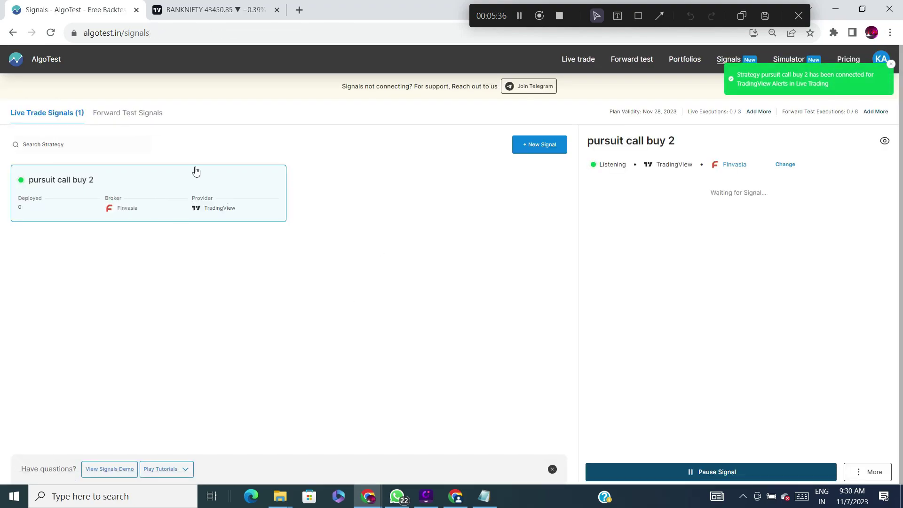
left_click(212, 10)
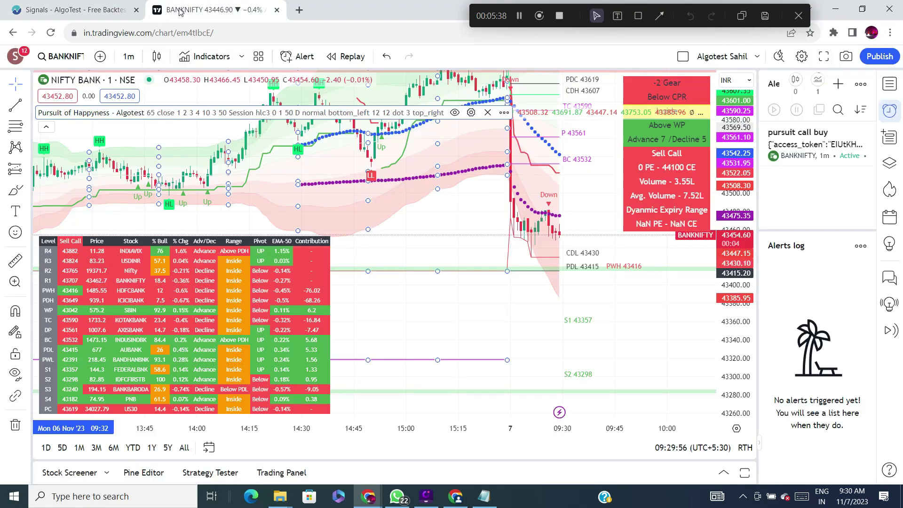
mouse_move(811, 194)
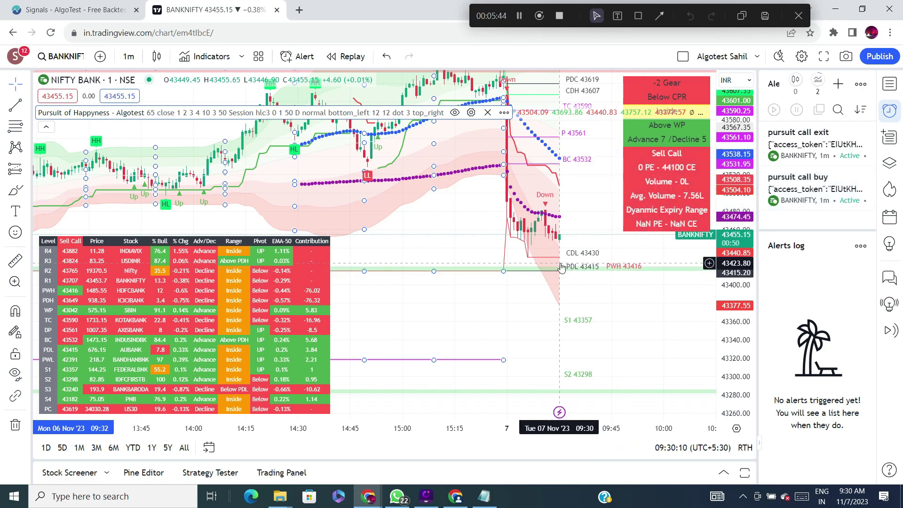
left_click(56, 10)
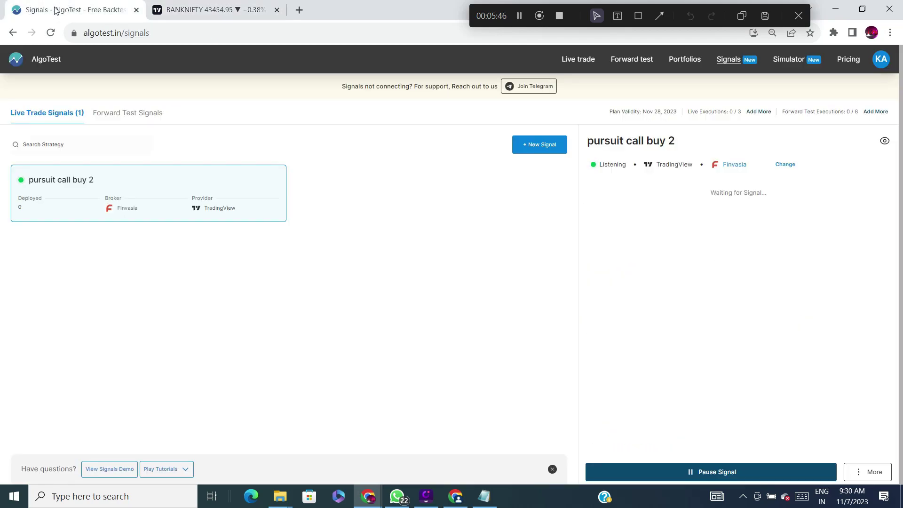
Step: Compare the TradingView chart with the AlgoTest signals list, then begin a new signal
left_click(203, 10)
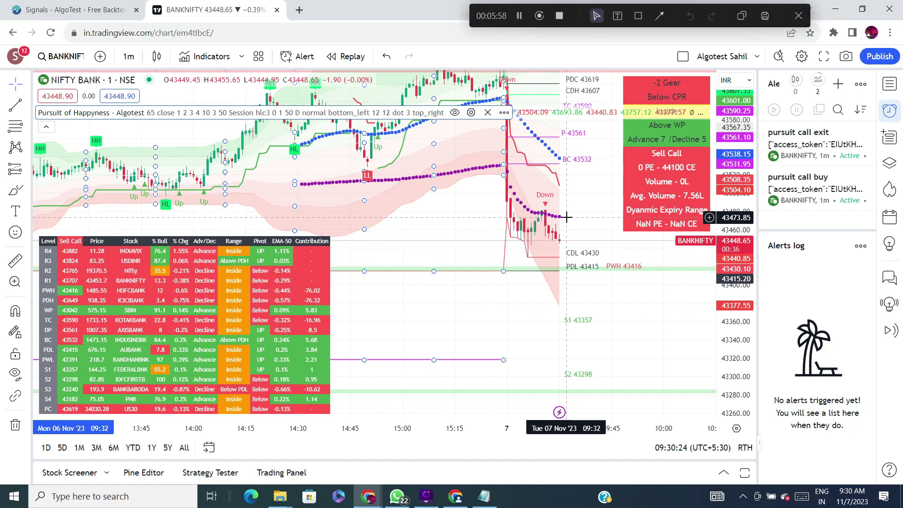
left_click(85, 11)
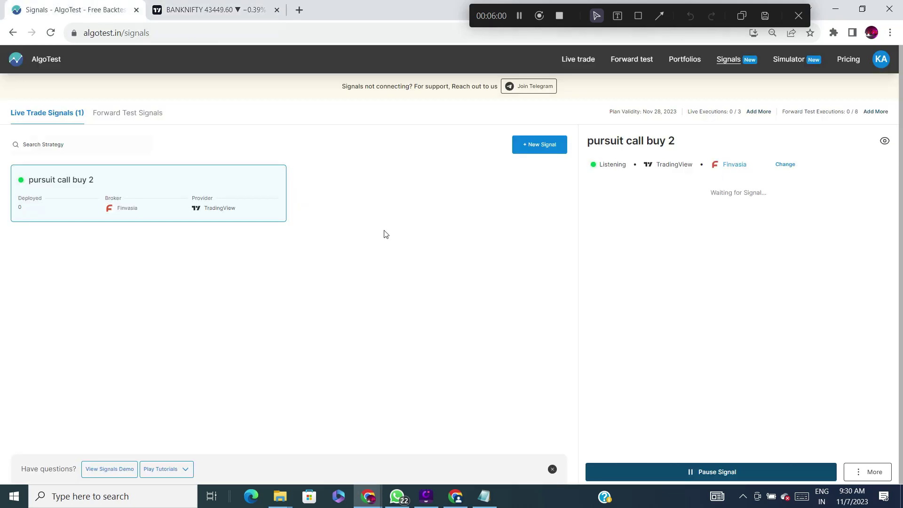
left_click(215, 9)
left_click(188, 10)
left_click(89, 10)
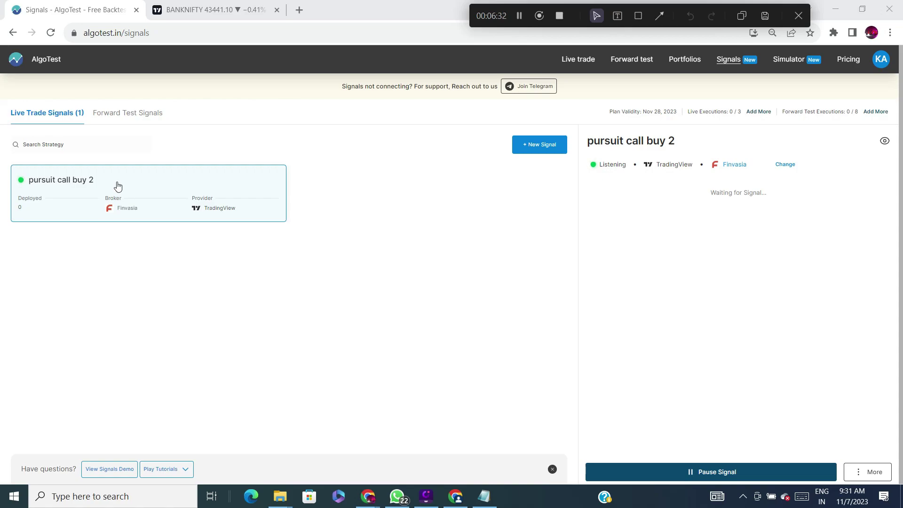
left_click(209, 10)
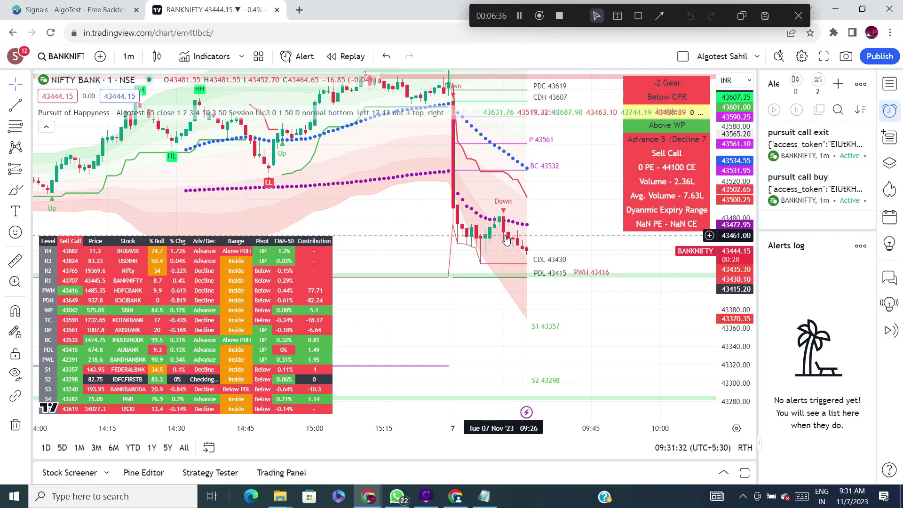
key("ctrl+Tab")
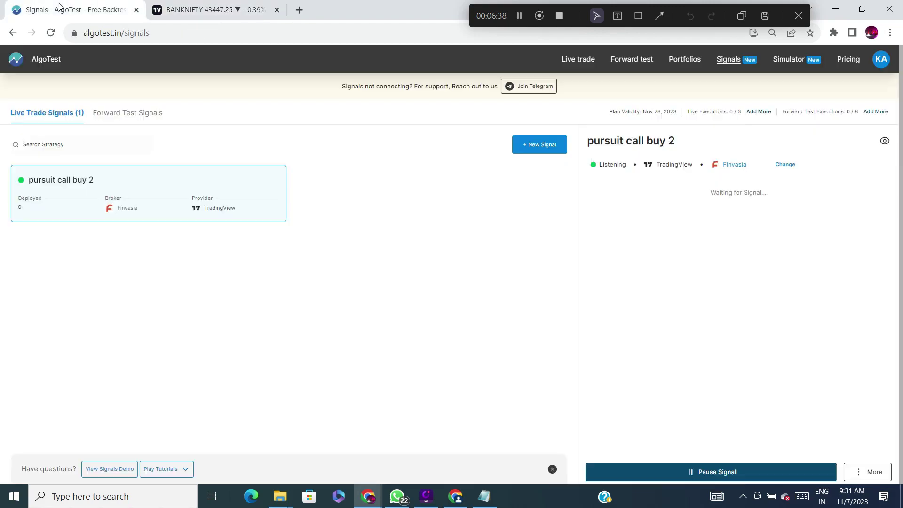
left_click(547, 153)
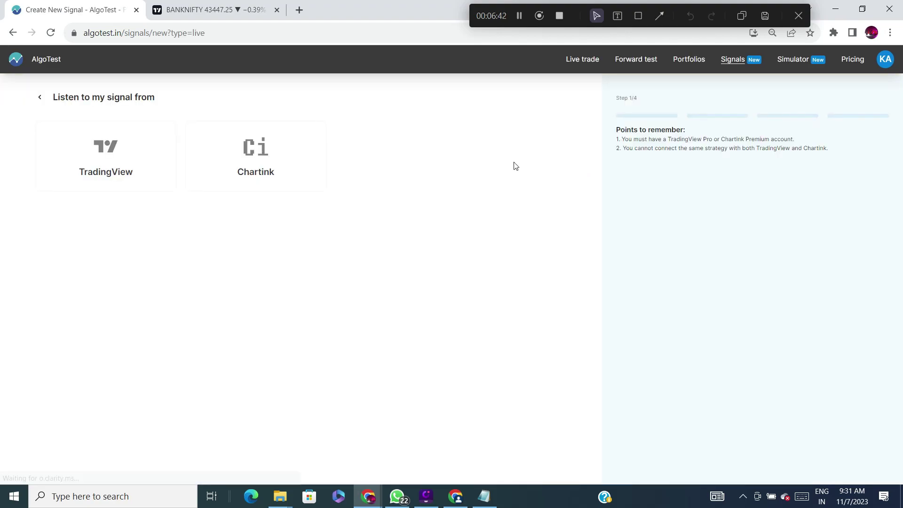
Step: Start a live TradingView signal with a new strategy entering at 09:16
left_click(134, 170)
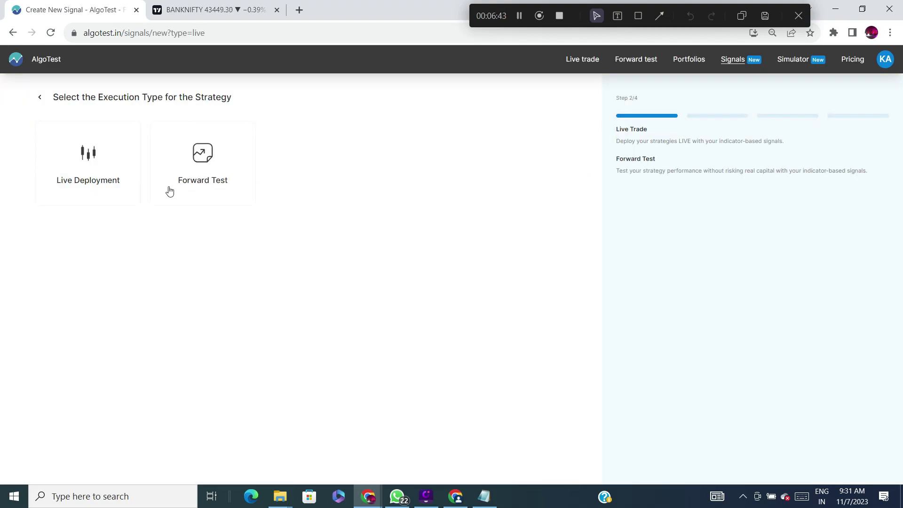
left_click(95, 175)
left_click(398, 132)
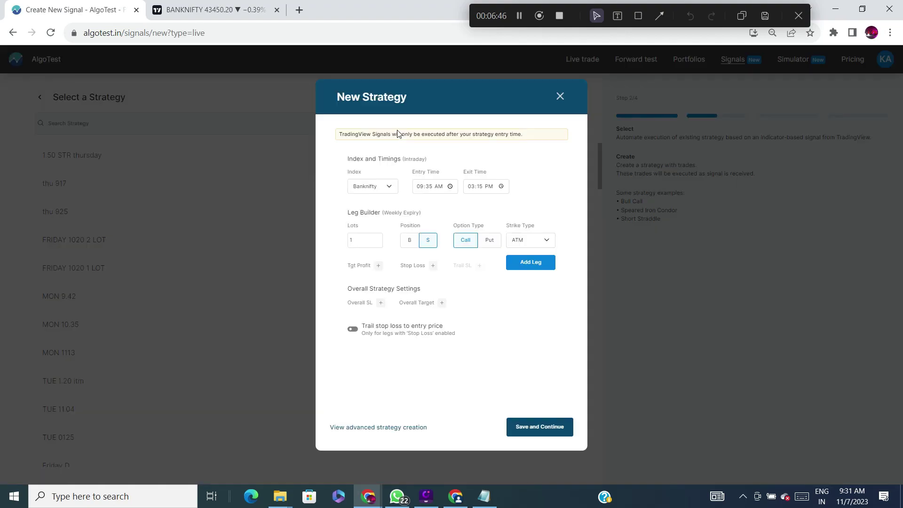
left_click(429, 187)
left_click(431, 187)
type("16")
Step: Add a one-lot Buy Put OTM8 leg with a 0.5-point stop loss and save the strategy
left_click(407, 240)
left_click(484, 246)
left_click(537, 244)
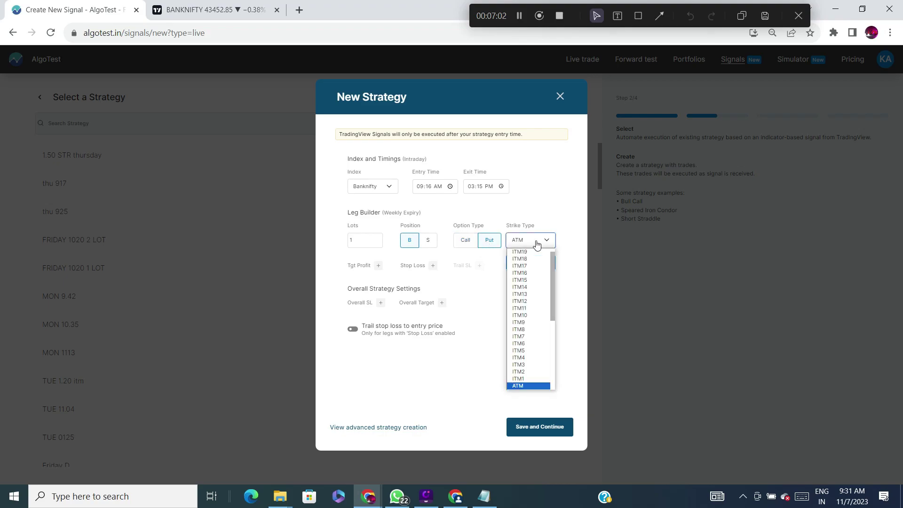
scroll(554, 302, "down", 4)
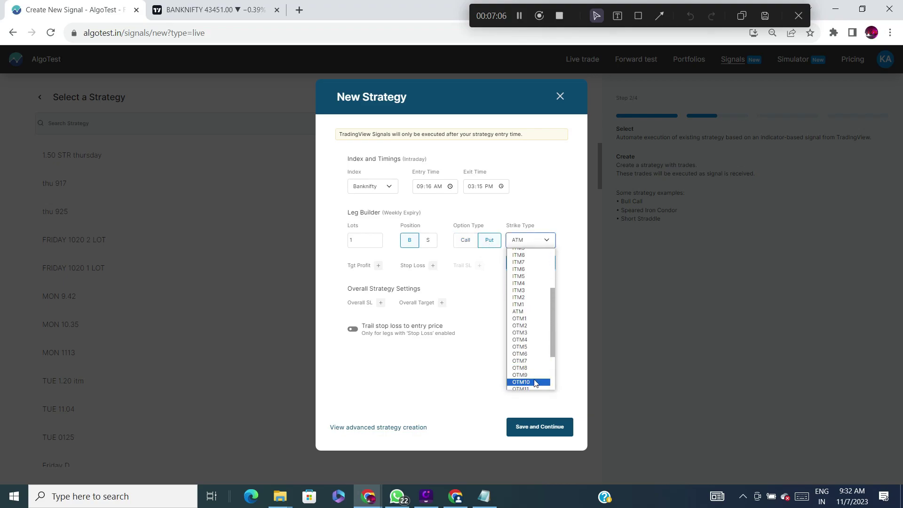
left_click(523, 368)
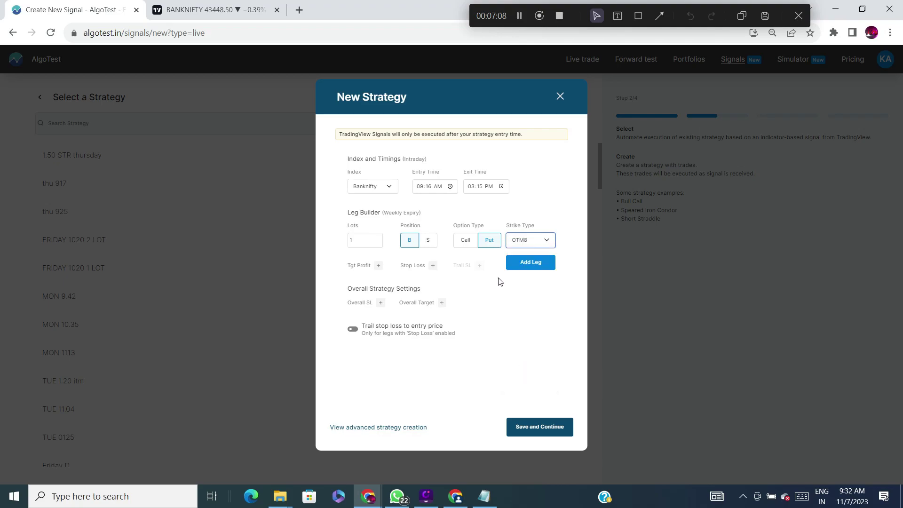
left_click(433, 266)
left_click(406, 274)
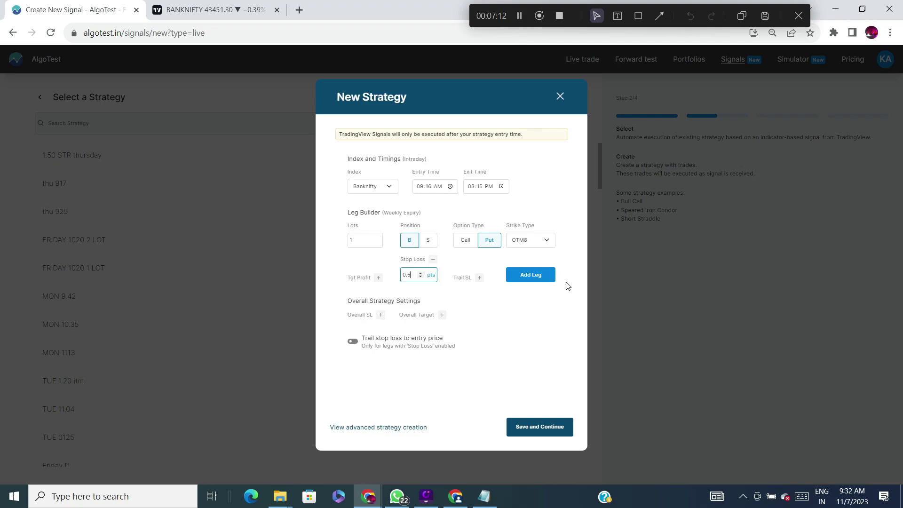
left_click(530, 275)
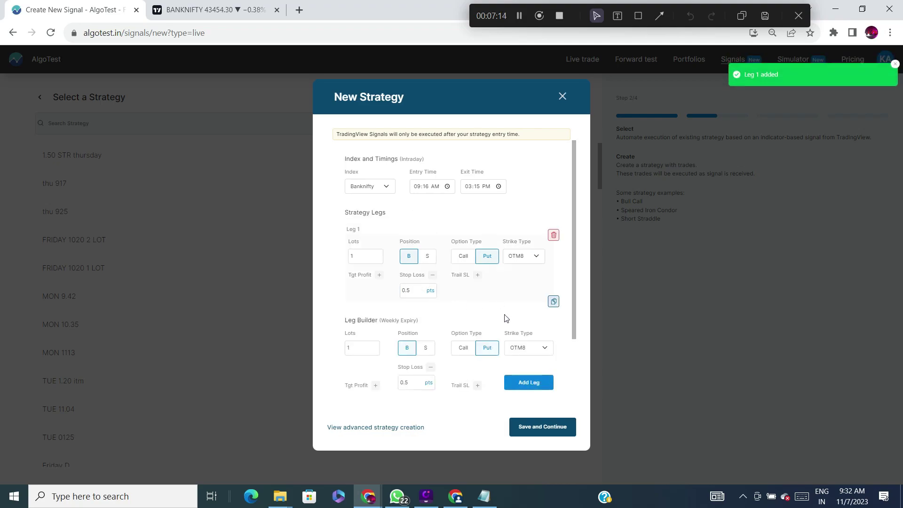
left_click(538, 428)
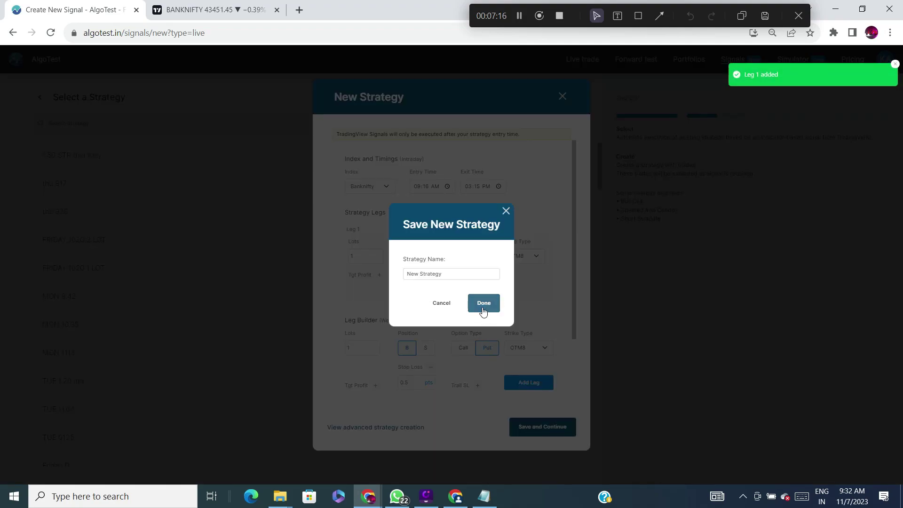
Step: Save the new put strategy under the unique name 'pursuit put buy 2'
left_click(443, 275)
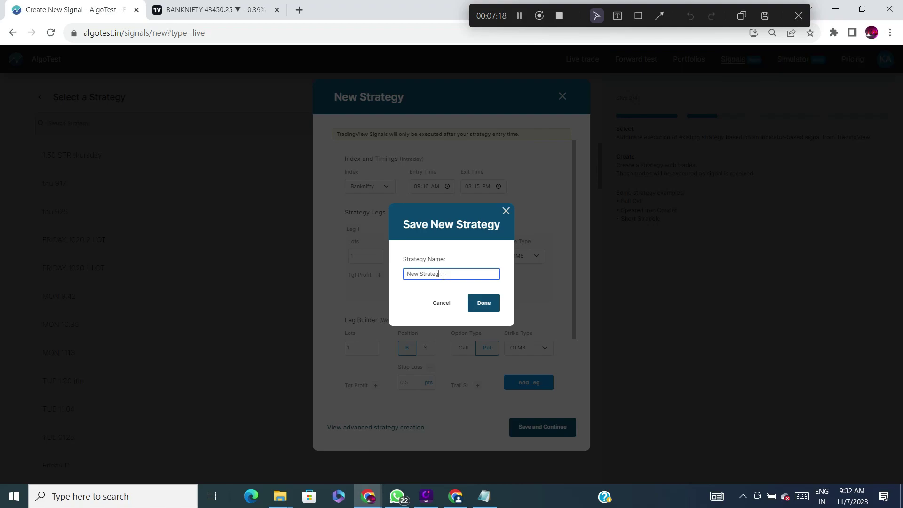
key("BackSpace")
key("BackSpace")
key("BackSpace")
key("BackSpace")
key("BackSpace")
key("BackSpace")
key("BackSpace")
key("BackSpace")
key("BackSpace")
key("BackSpace")
left_click(485, 303)
left_click(463, 273)
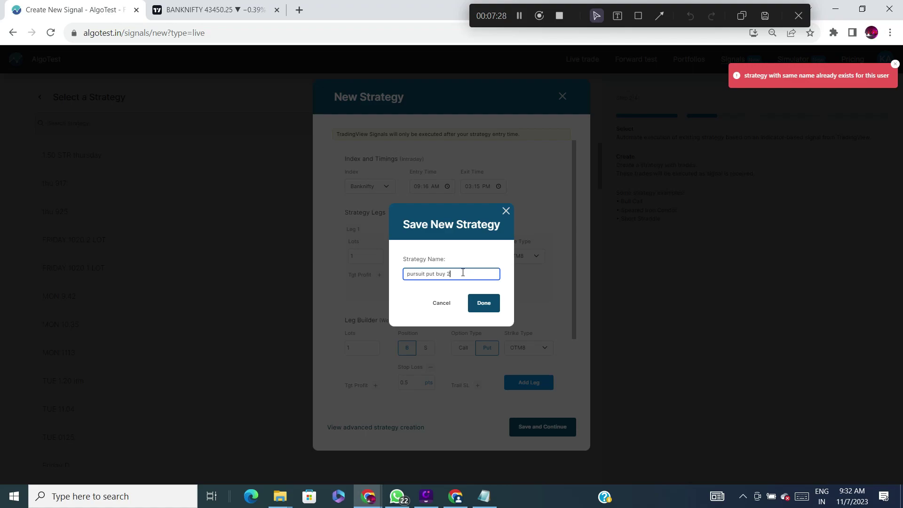
left_click(490, 305)
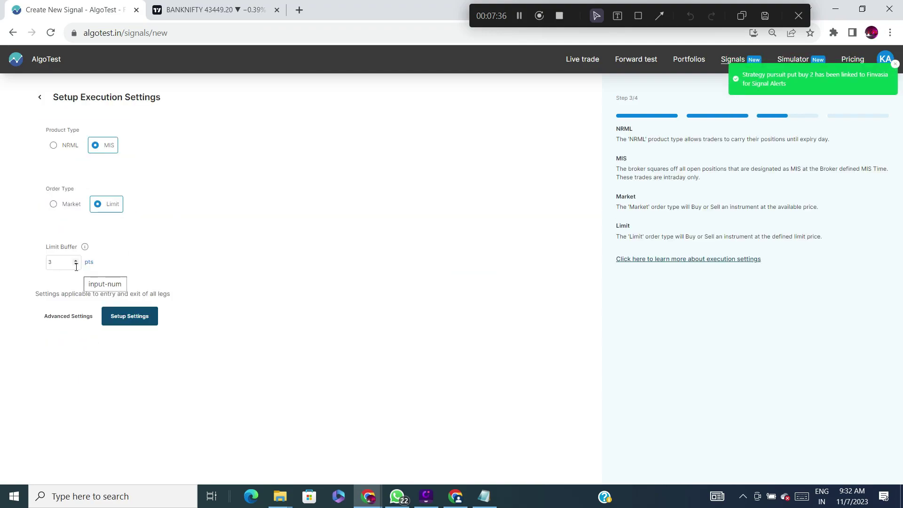
double_click(76, 266)
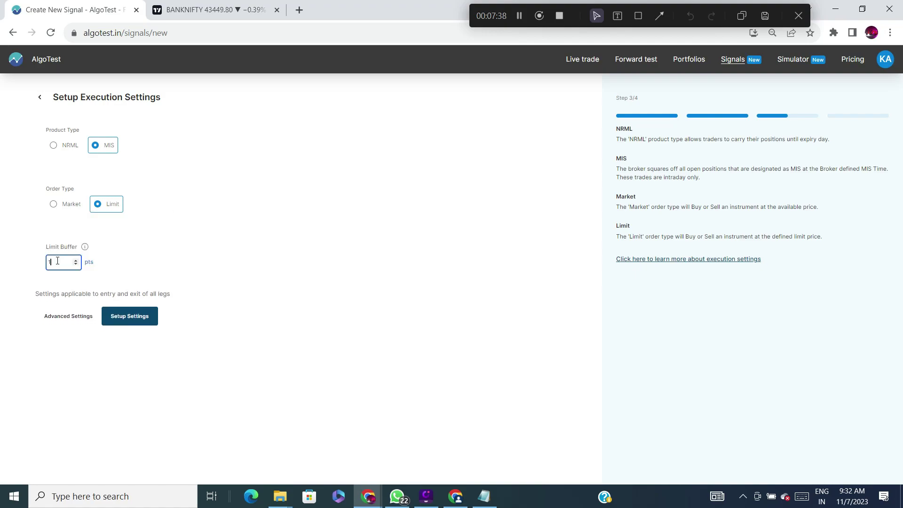
Step: Apply the 1-point limit buffer and name the entry alert 'pursuit put buy 2'
left_click(132, 315)
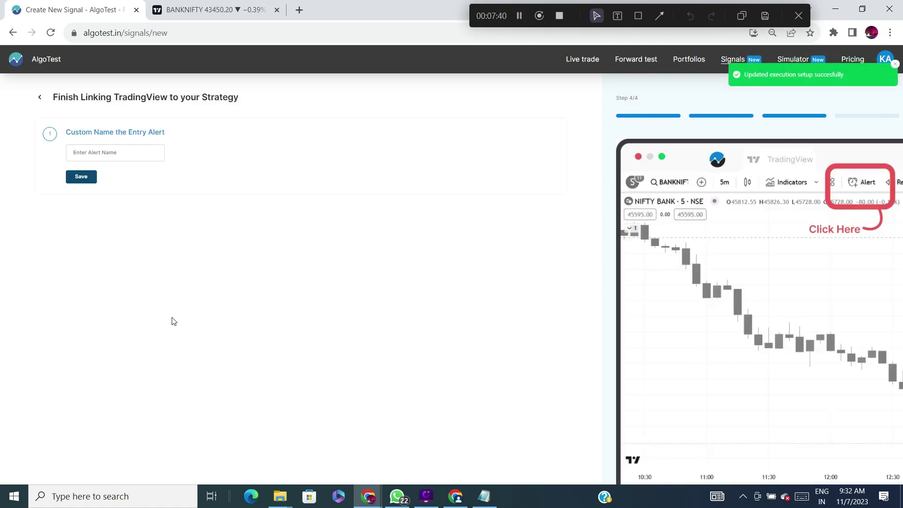
left_click(137, 150)
type("pursuit put buy 2")
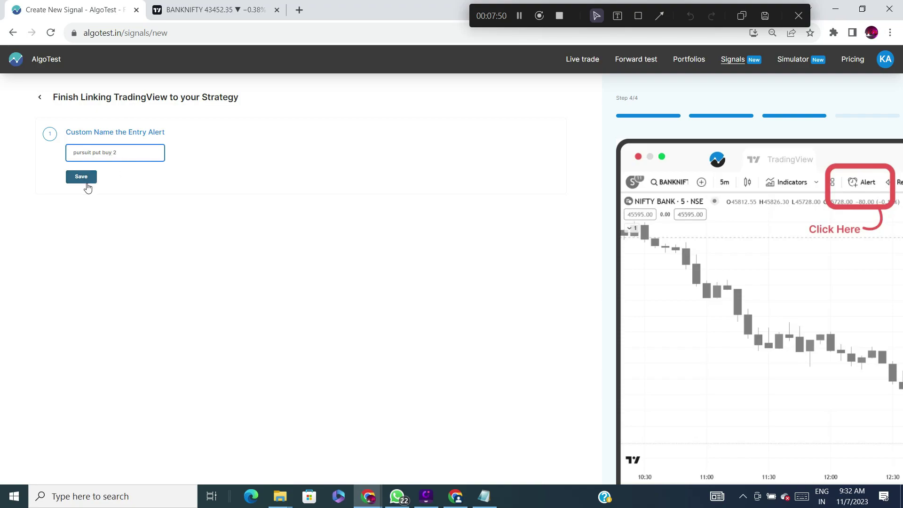
left_click(83, 179)
Step: Copy the entry alert's JSON block for use in TradingView
left_click(91, 204)
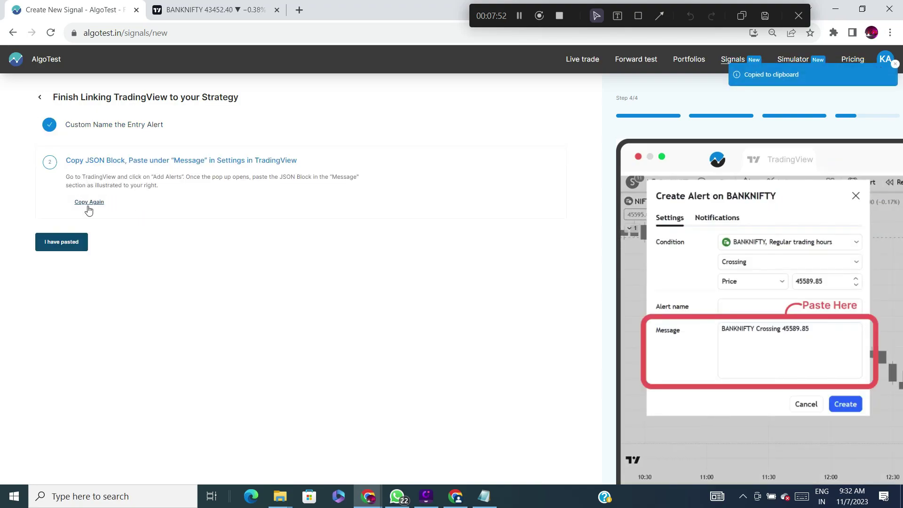
left_click(212, 7)
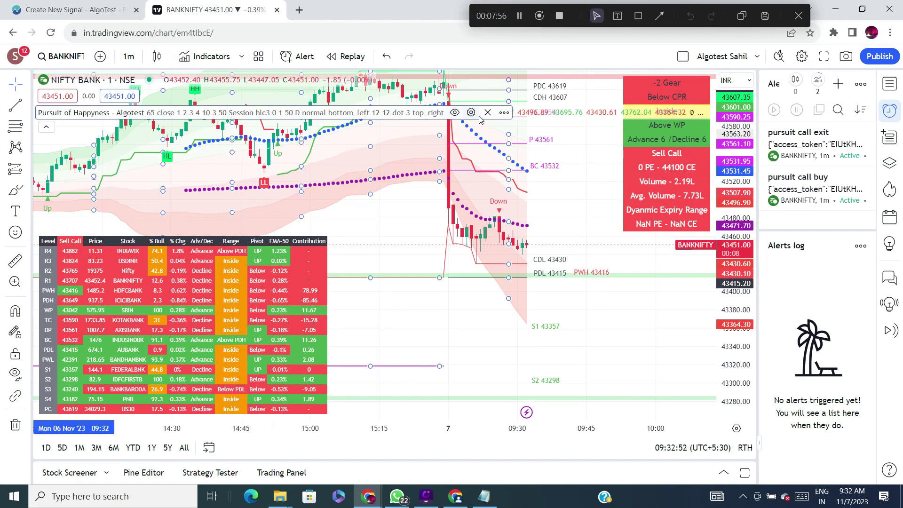
left_click(505, 114)
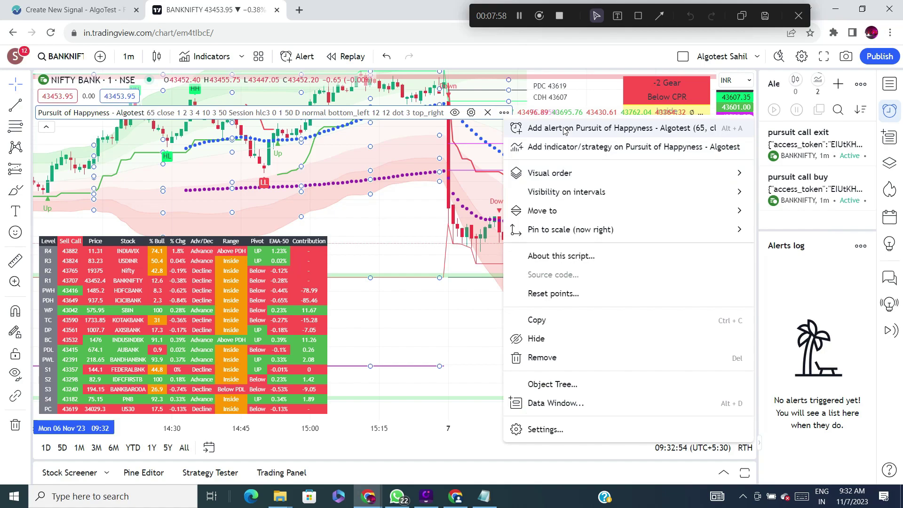
Step: Add an indicator alert on Downtrend started, triggering Once Per Bar Close
left_click(583, 128)
left_click(460, 159)
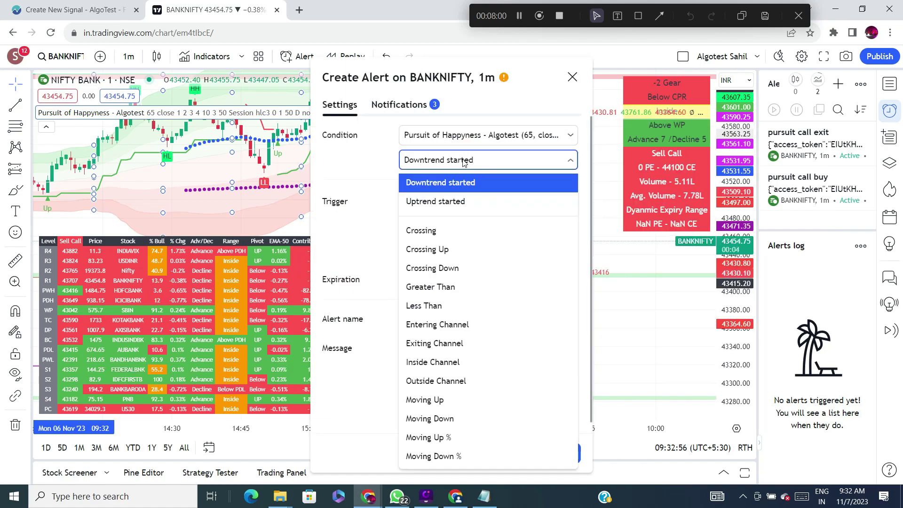
left_click(464, 161)
left_click(464, 161)
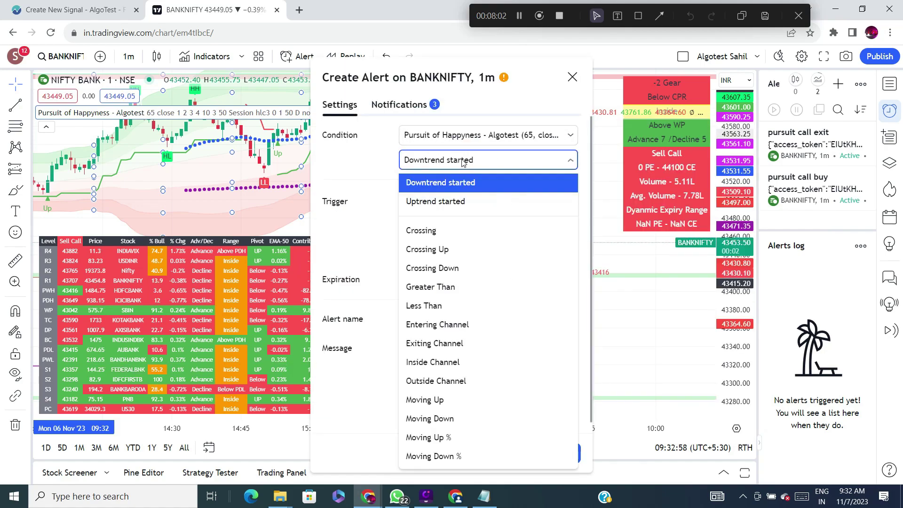
left_click(452, 162)
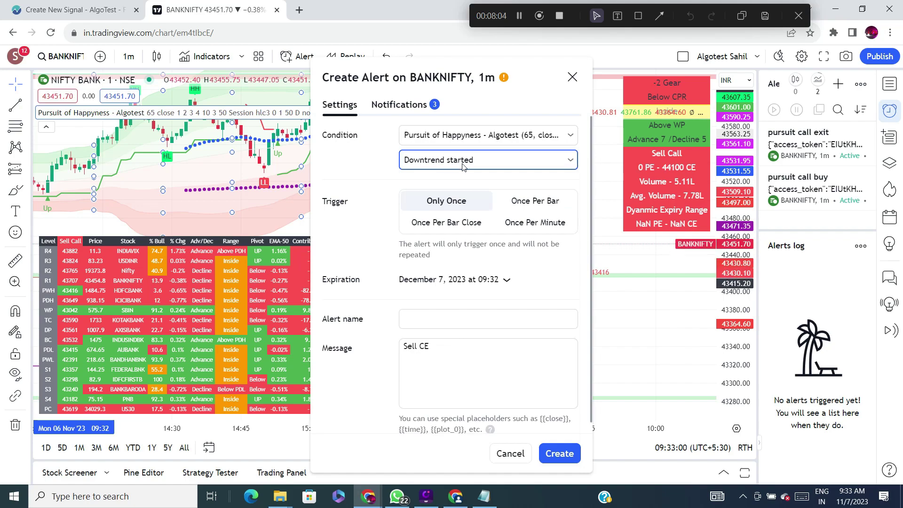
left_click(454, 227)
Step: Name the alert 'pursuit put buy' and paste the copied JSON as its message
left_click(439, 325)
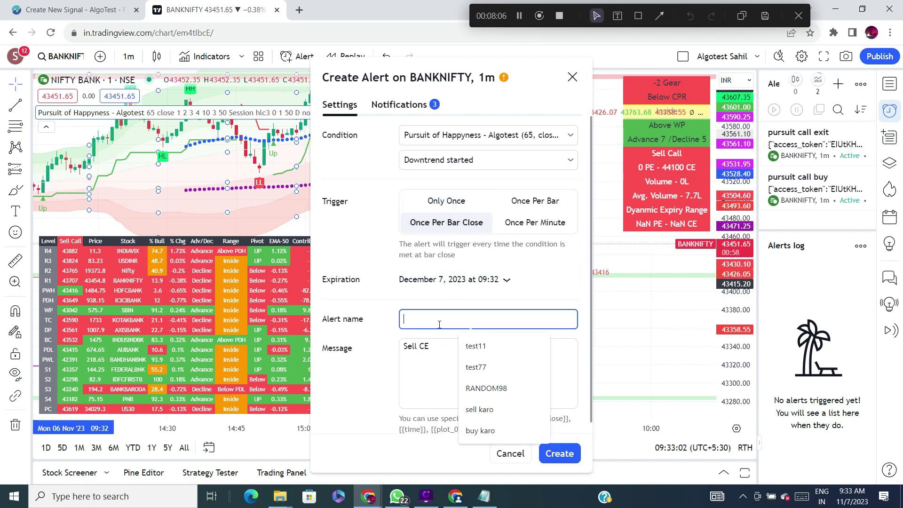
type("pu")
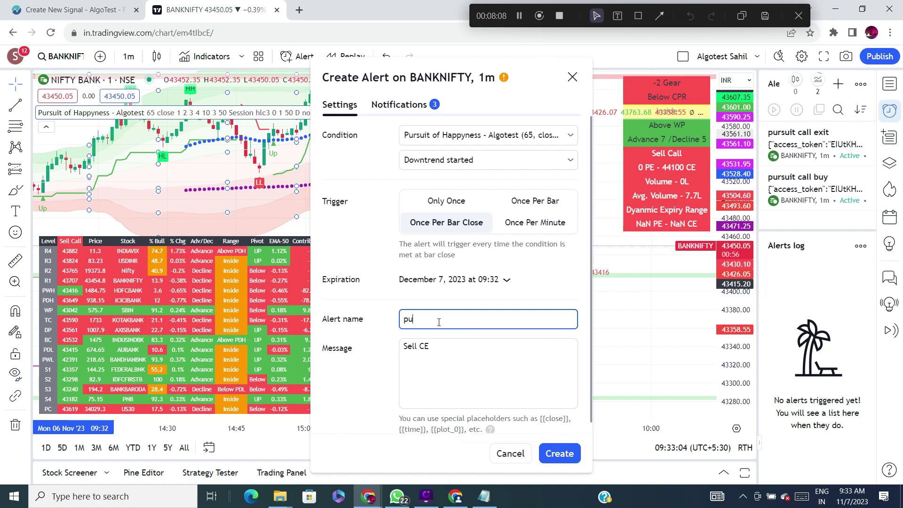
type("rsiuit put ba")
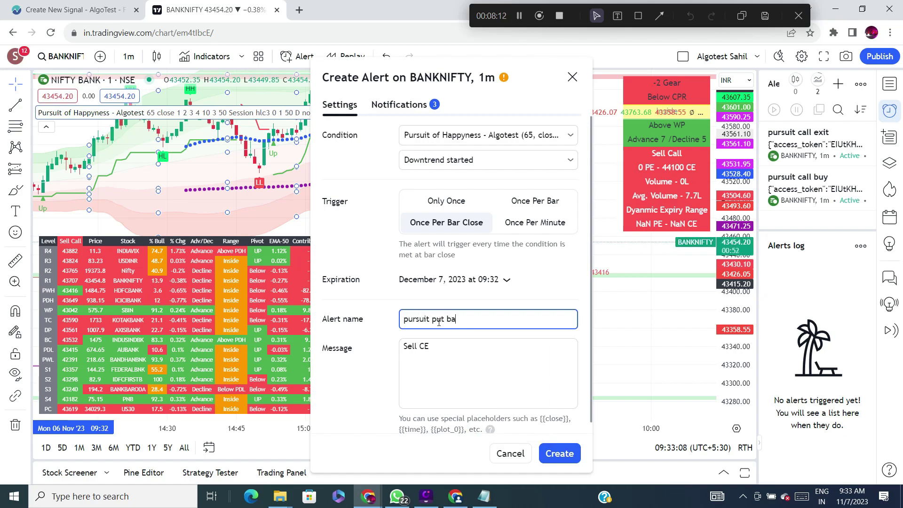
type("yuy")
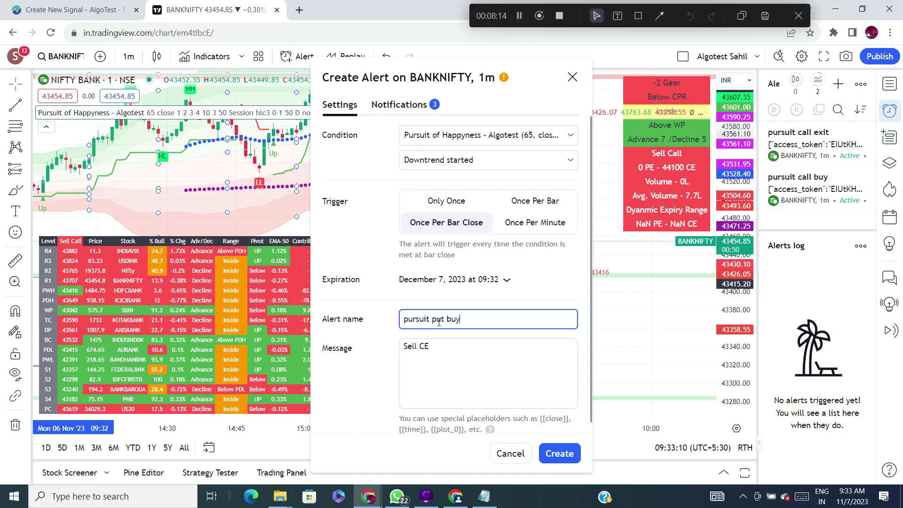
left_click(444, 349)
key("BackSpace")
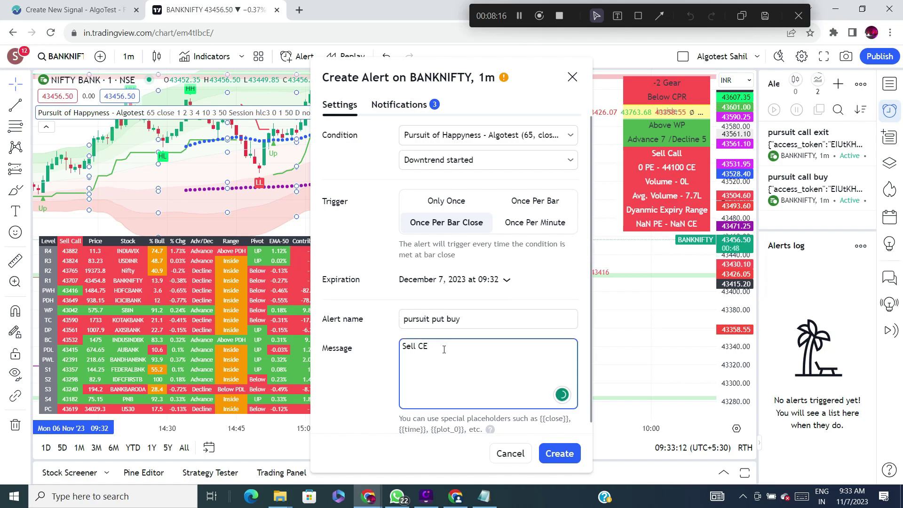
key("BackSpace")
key("BackSpace")
key("BackSpace")
key("BackSpace")
key("BackSpace")
key("BackSpace")
key("ctrl+v")
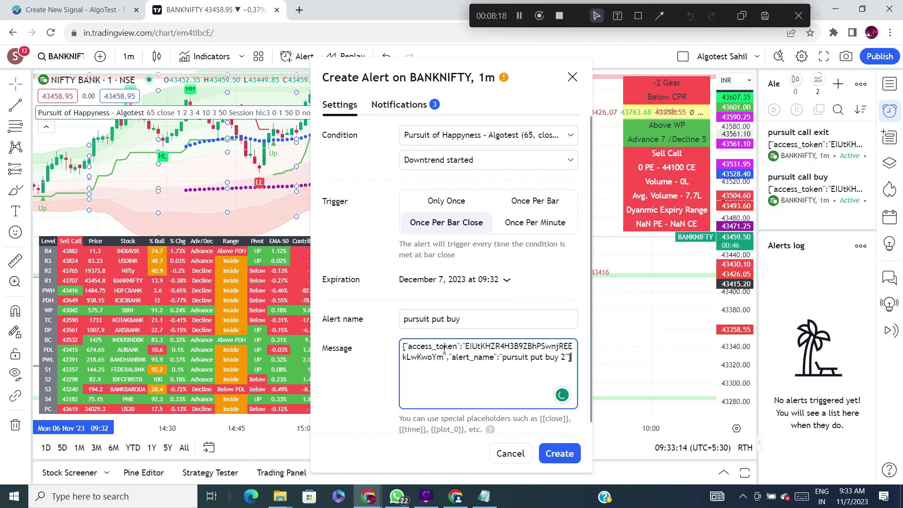
left_click(70, 9)
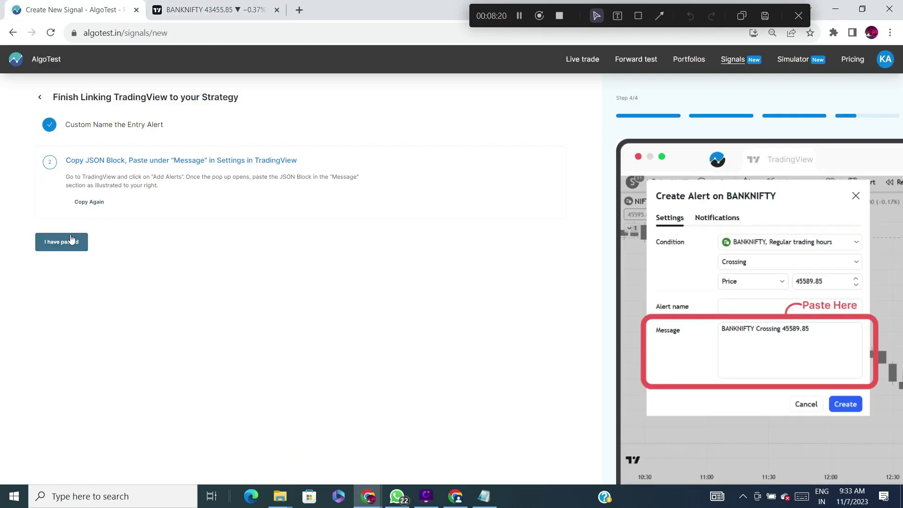
Step: Replace the alert's webhook URL with AlgoTest's entry webhook and create the BANKNIFTY alert
left_click(88, 232)
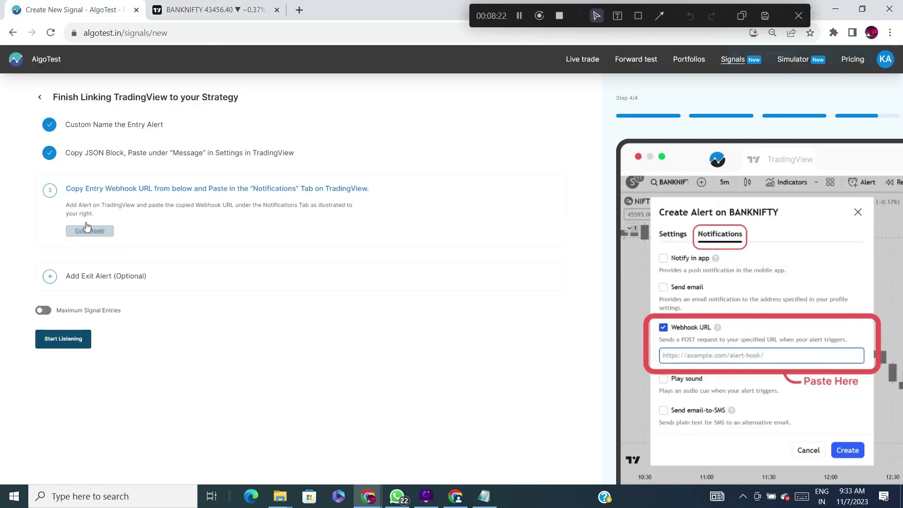
left_click(214, 10)
left_click(404, 104)
left_click(441, 301)
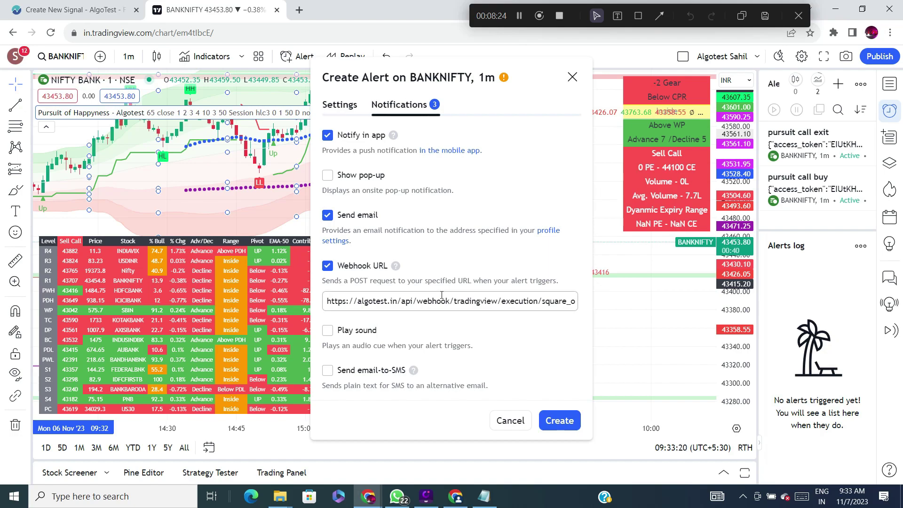
key("ctrl+a")
key("BackSpace")
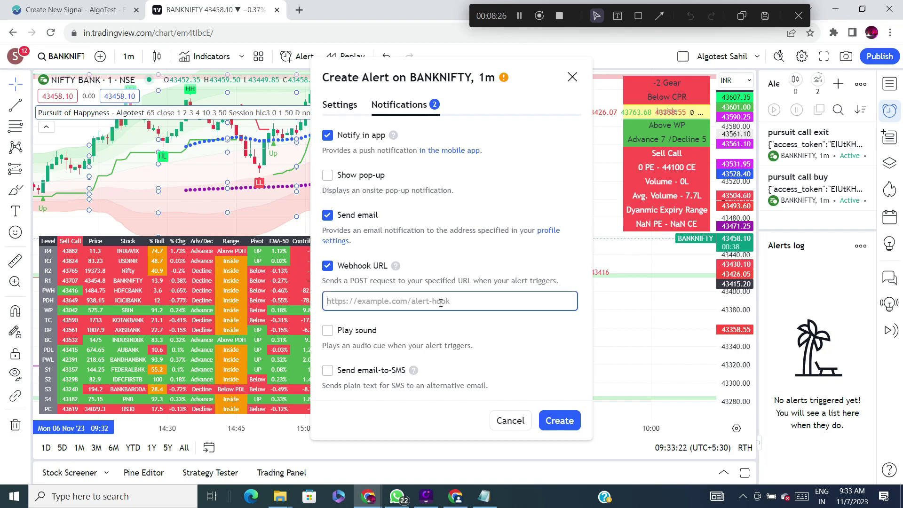
key("ctrl+v")
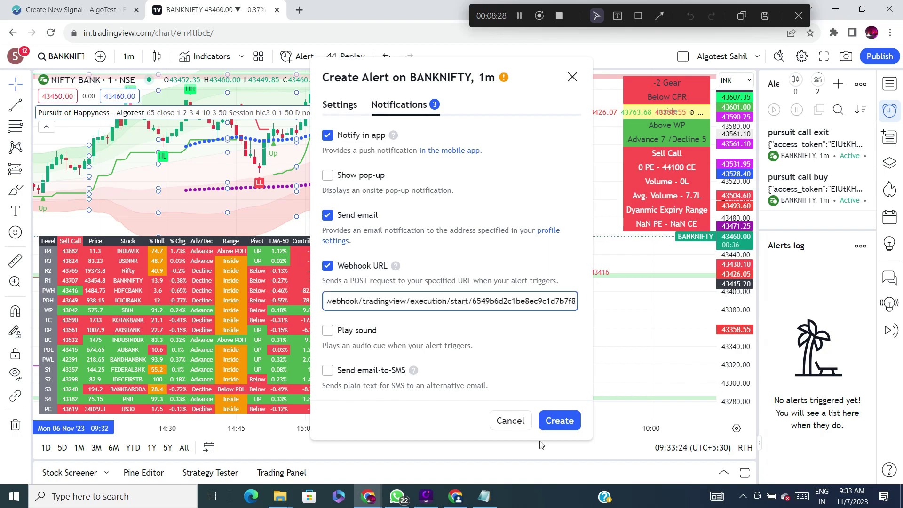
left_click(559, 420)
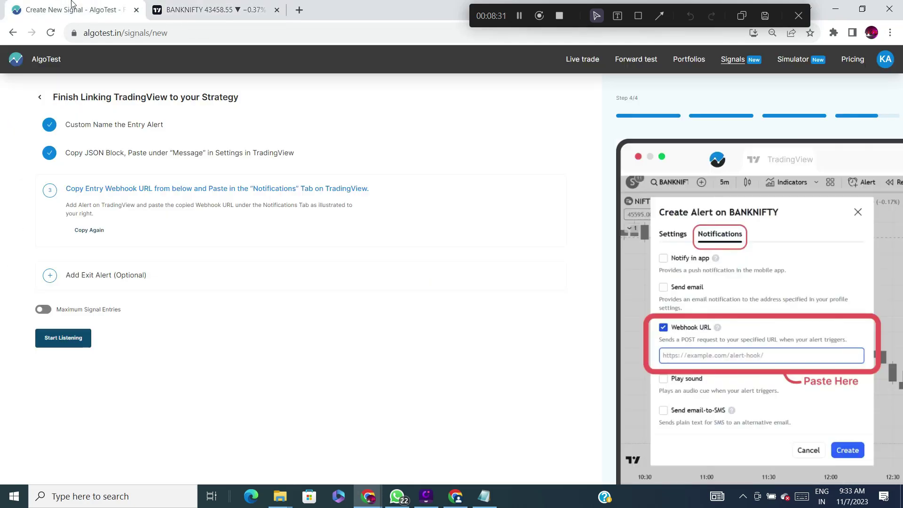
left_click(74, 9)
Step: Cap the put signal at 1 entry, start listening, and check both signals and chart alerts
left_click(43, 309)
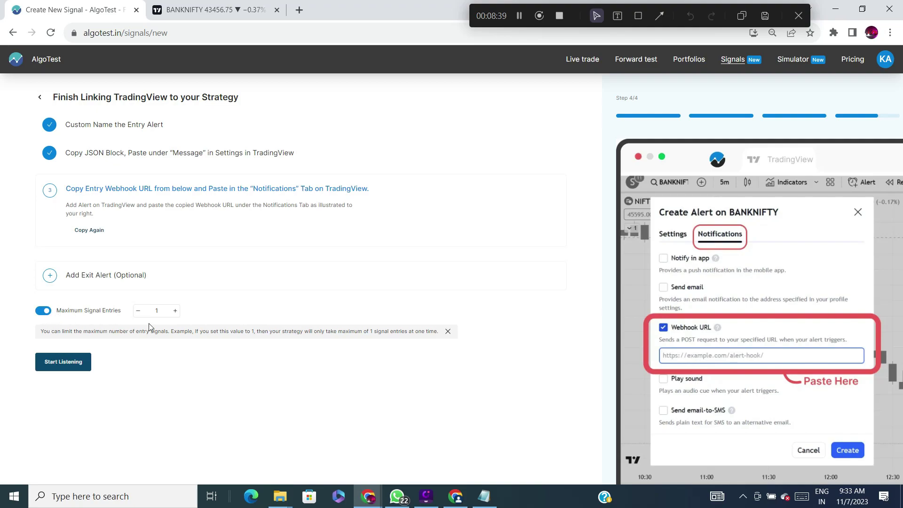
left_click(64, 363)
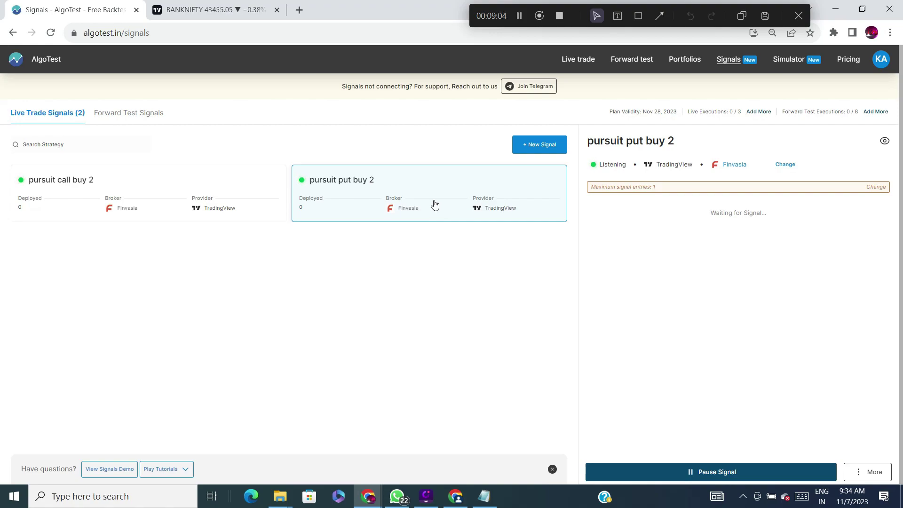
left_click(101, 183)
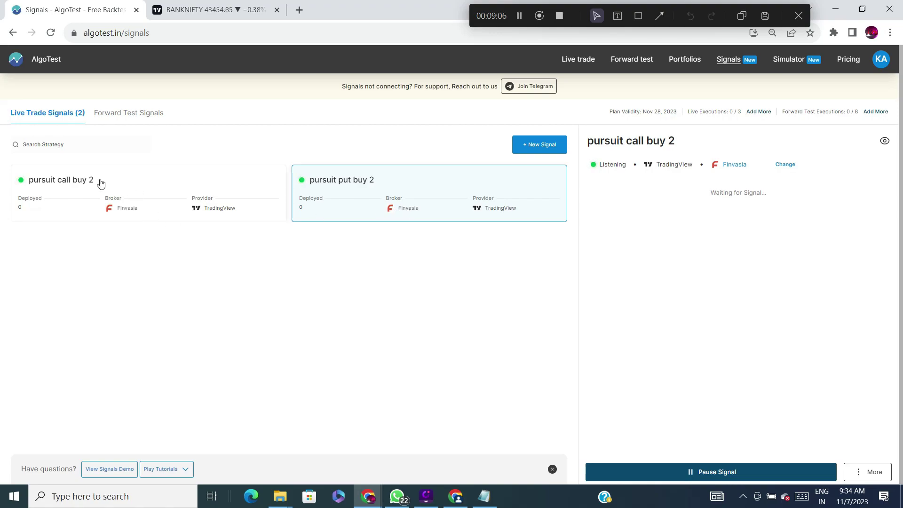
left_click(212, 10)
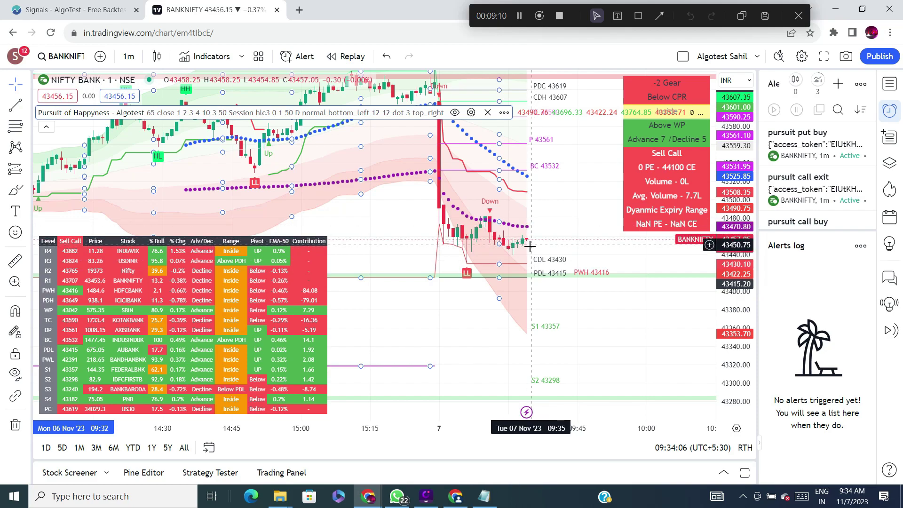
left_click(75, 10)
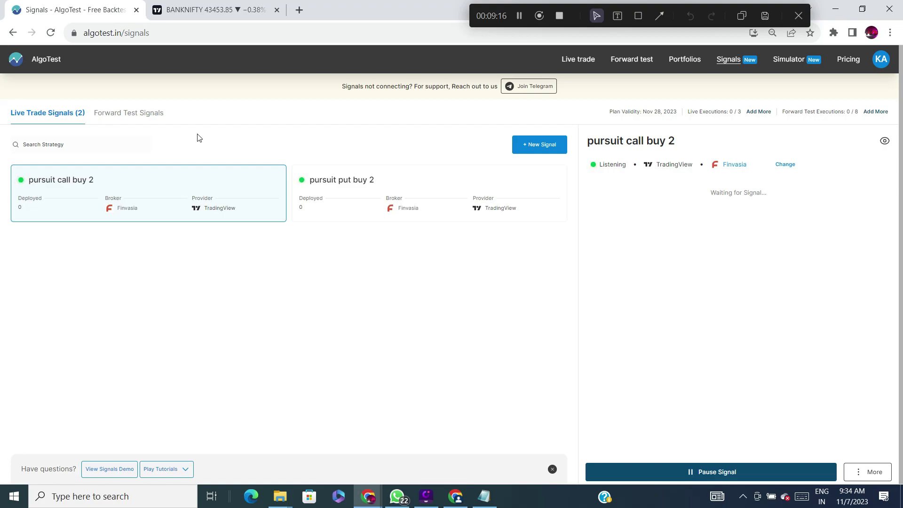
left_click(212, 10)
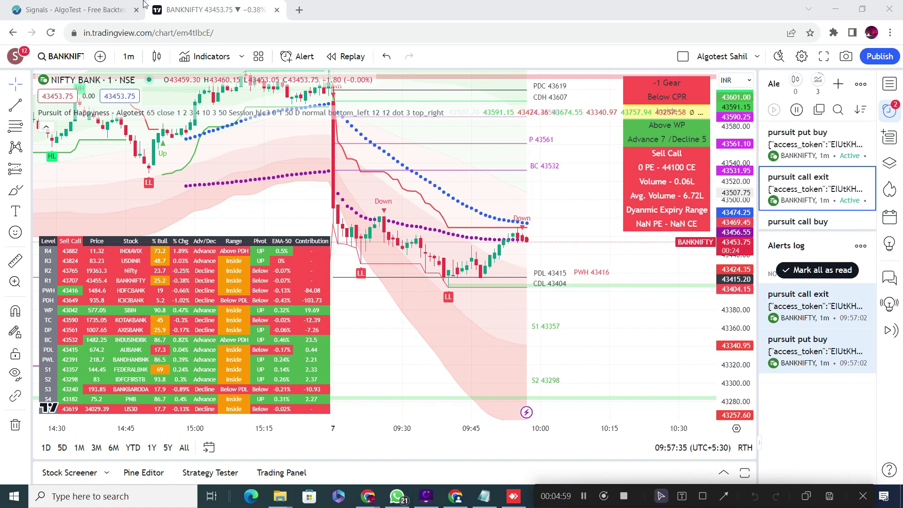
Step: Open pursuit put buy 2's deployed trade showing the BANKNIFTY 42700PE leg bought at 10.20
left_click(97, 6)
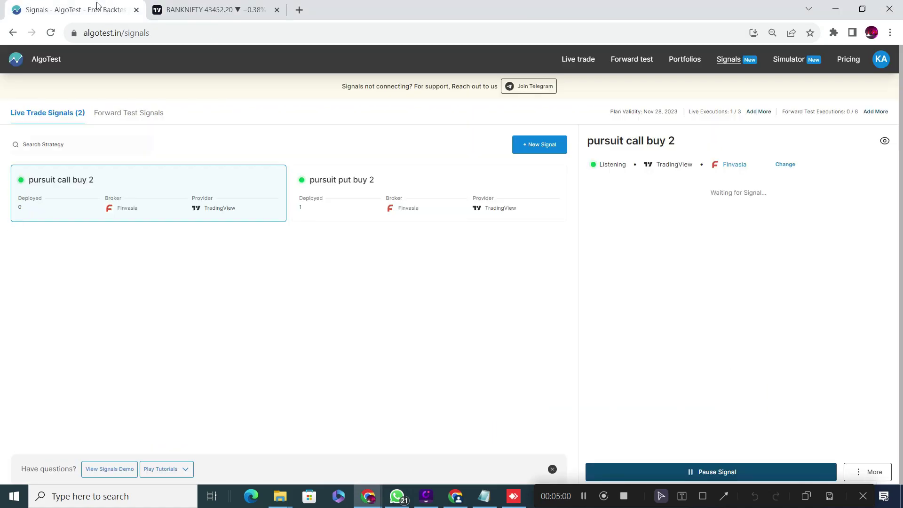
left_click(373, 183)
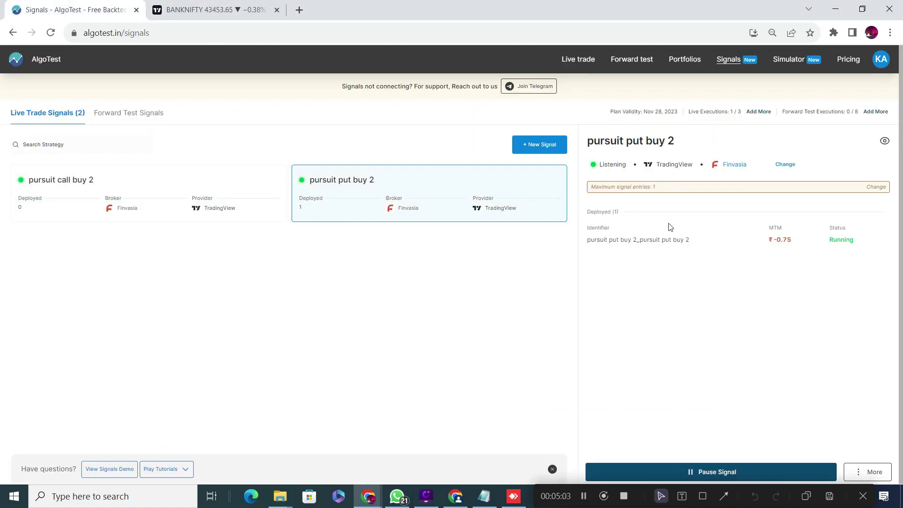
key("ctrl+Tab")
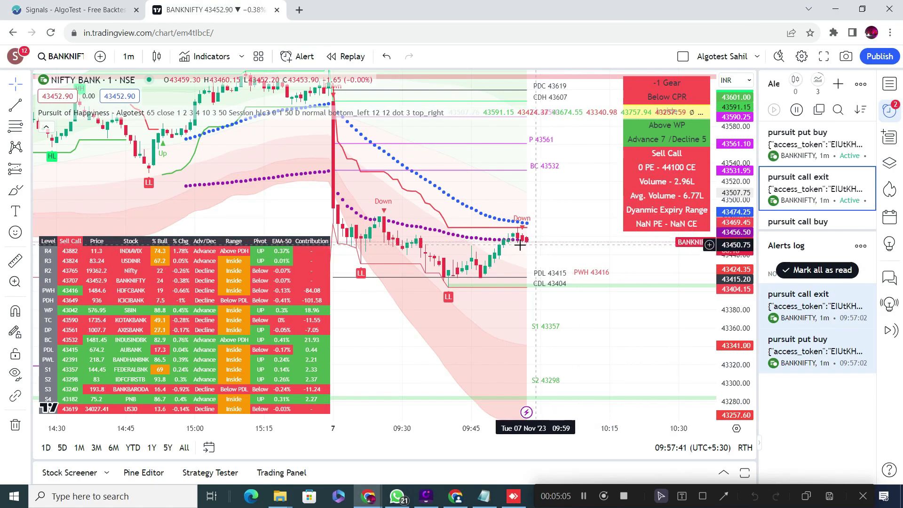
left_click(73, 9)
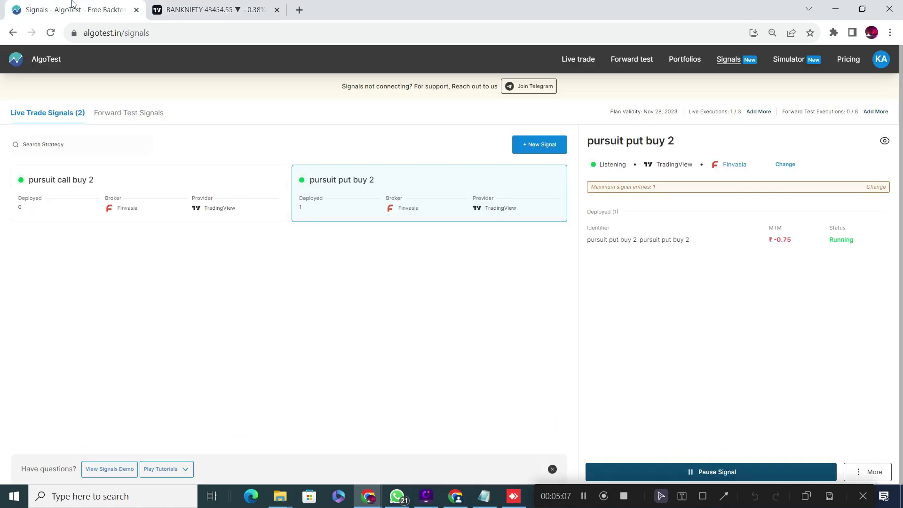
left_click(644, 245)
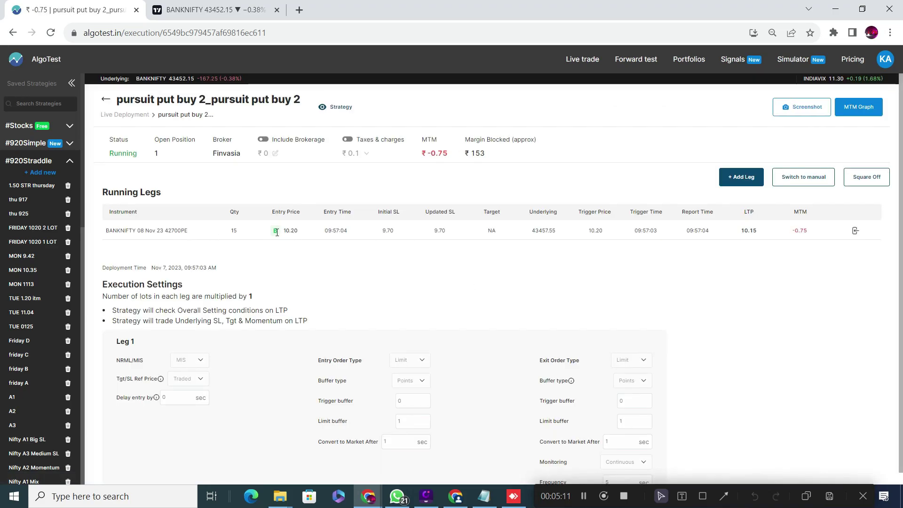
Step: Check the 42700 PE leg's entry price 10.20, entry time and trigger price 10.20
double_click(291, 233)
left_click(348, 232)
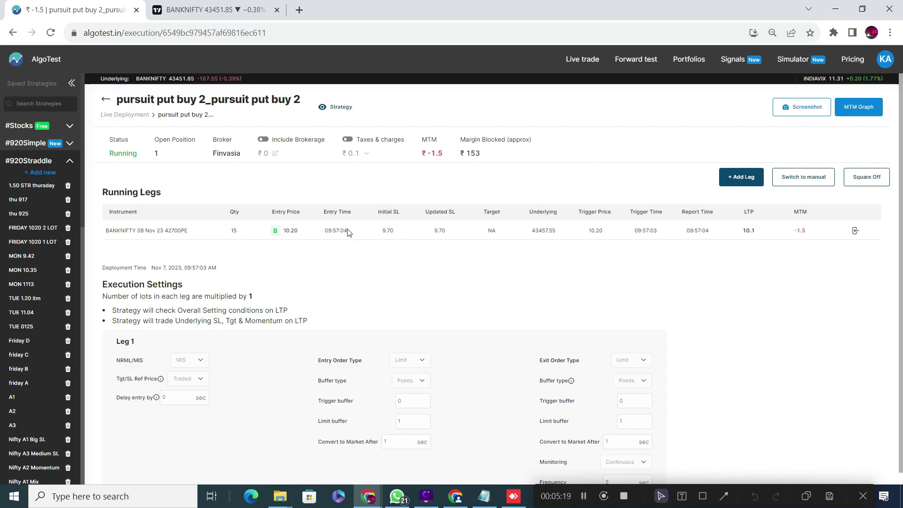
left_click_drag(348, 232, 332, 230)
left_click(350, 233)
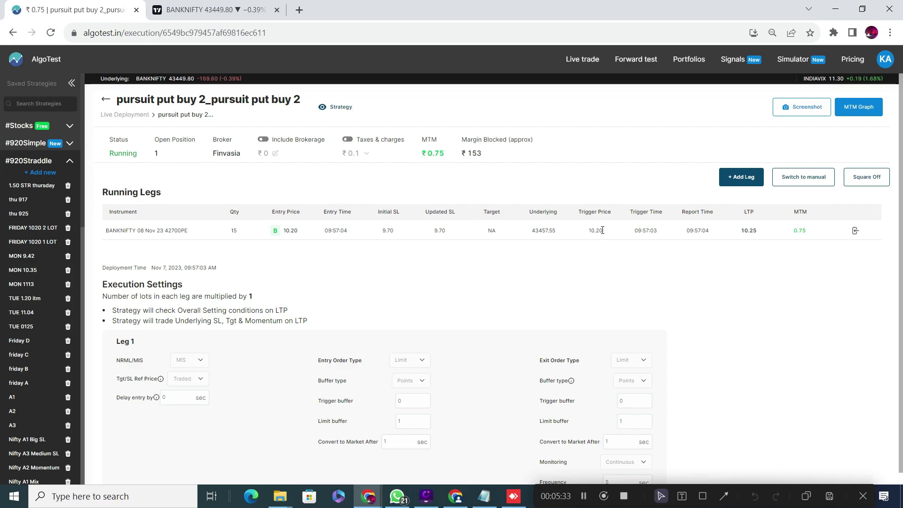
left_click_drag(603, 230, 581, 235)
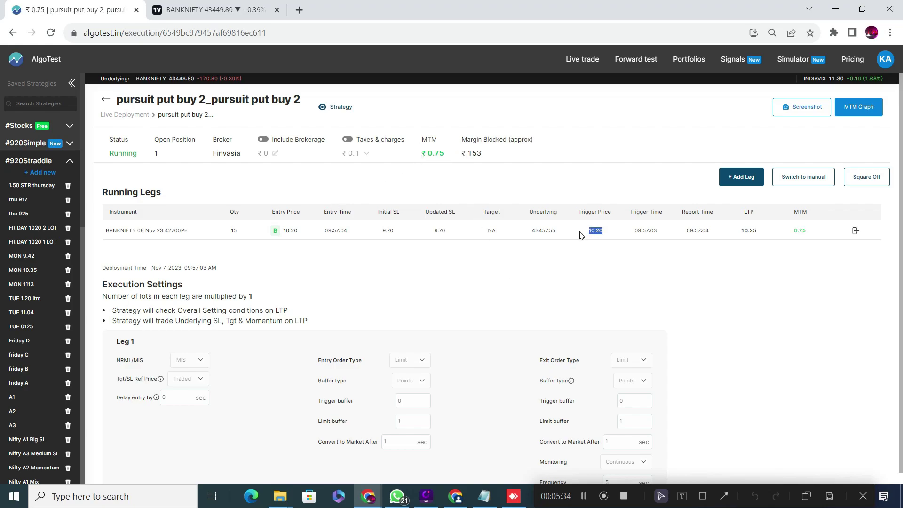
left_click(214, 10)
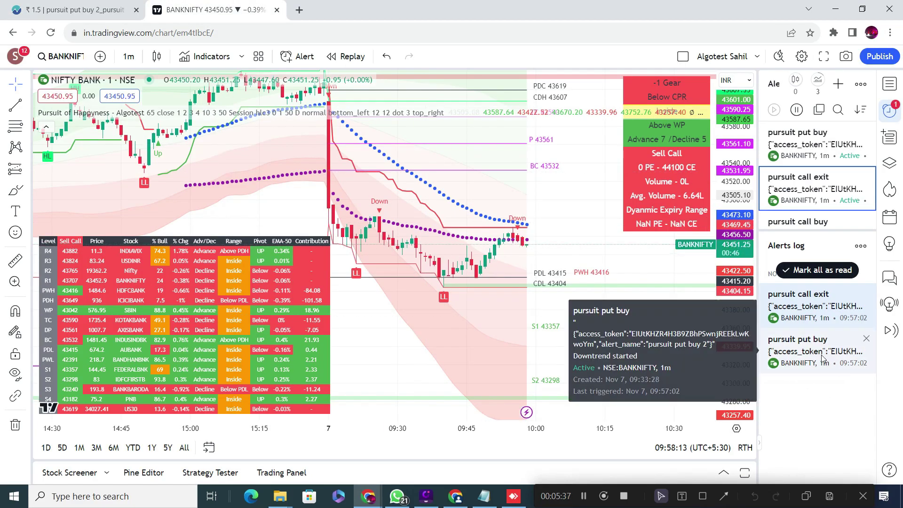
Step: Confirm the pursuit put buy alert fired on Downtrend started at 09:57:02
mouse_move(824, 362)
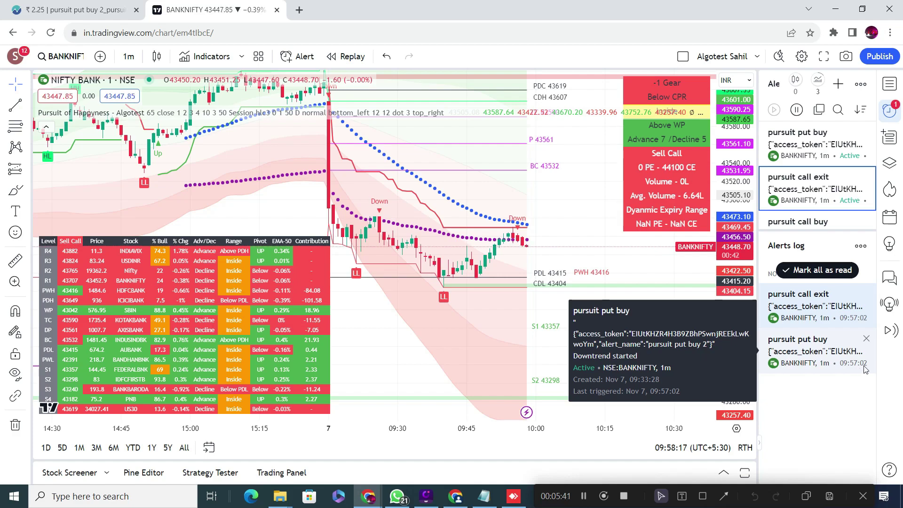
left_click(48, 10)
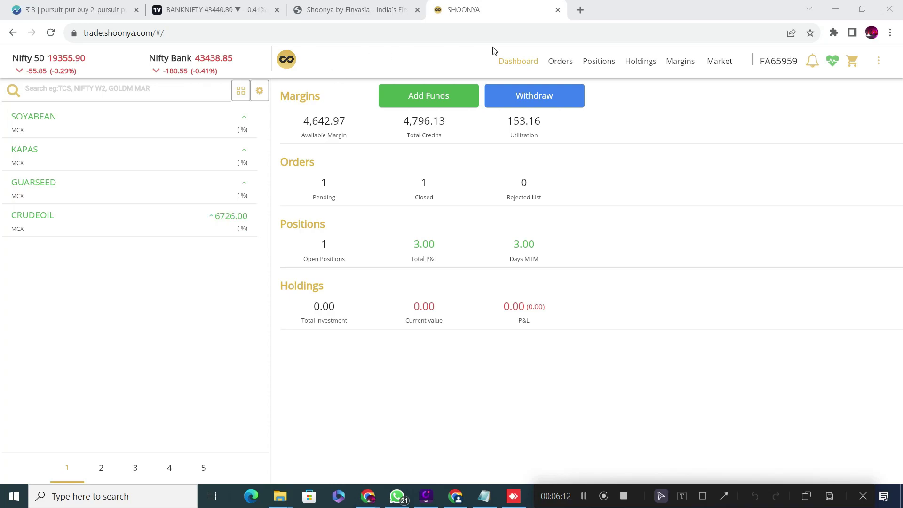
Step: Verify the 42700 PE buy of 15 at 10.20 in Shoonya's orders and trade book
left_click(560, 67)
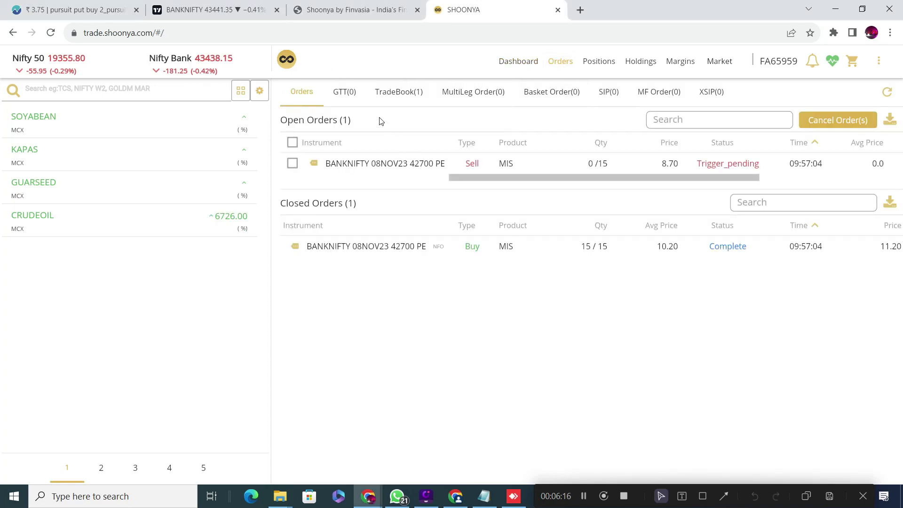
left_click(391, 98)
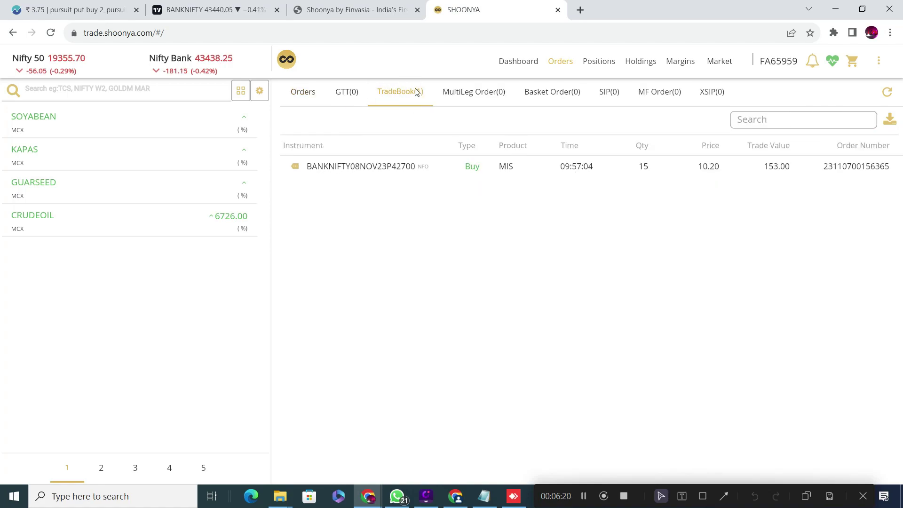
left_click(202, 9)
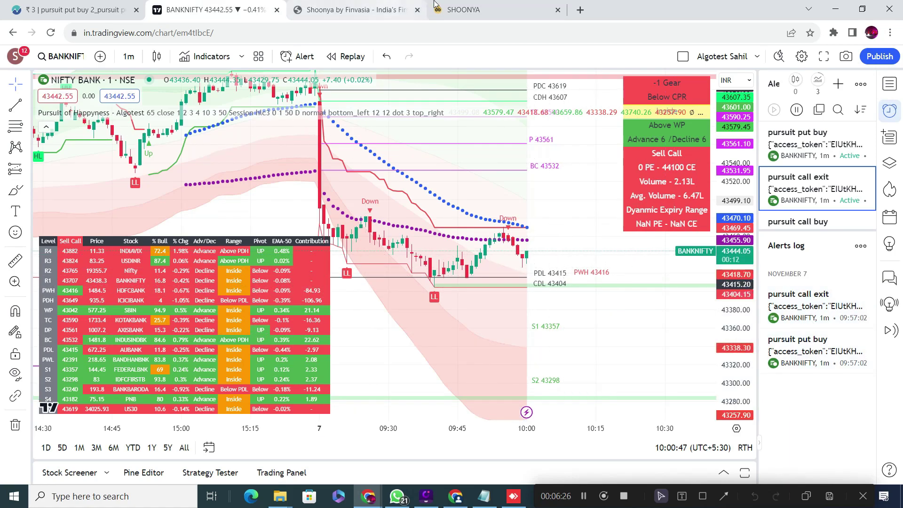
left_click(471, 6)
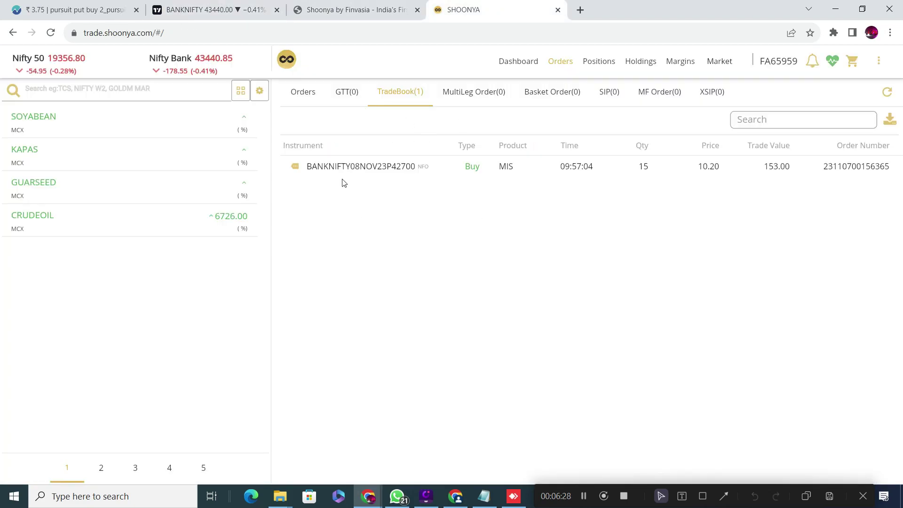
left_click(51, 13)
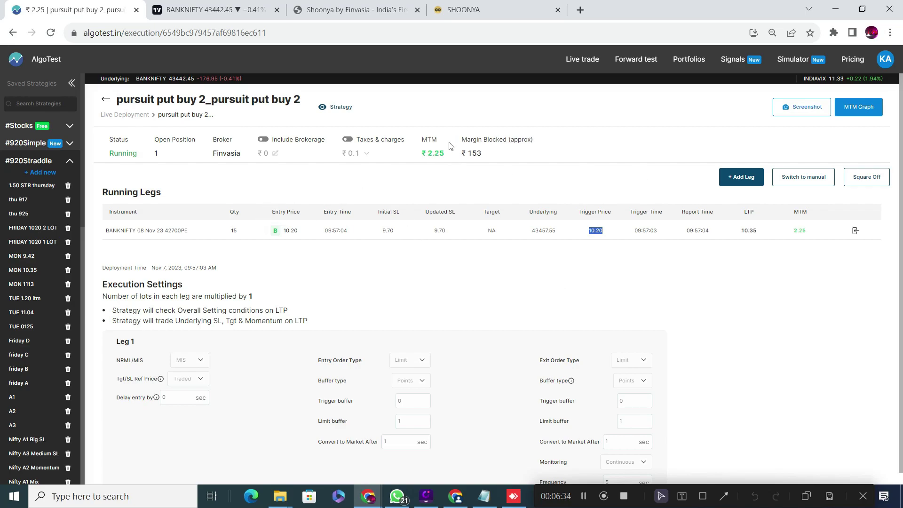
left_click(473, 11)
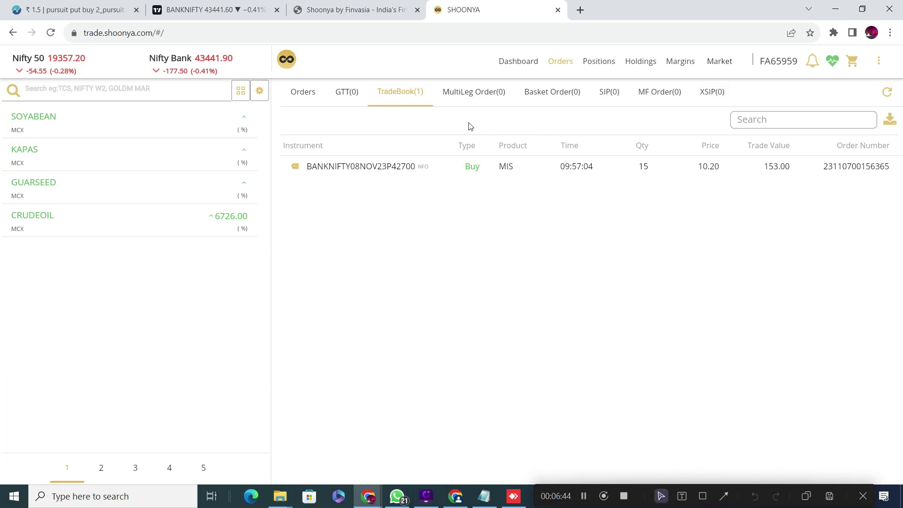
left_click(313, 101)
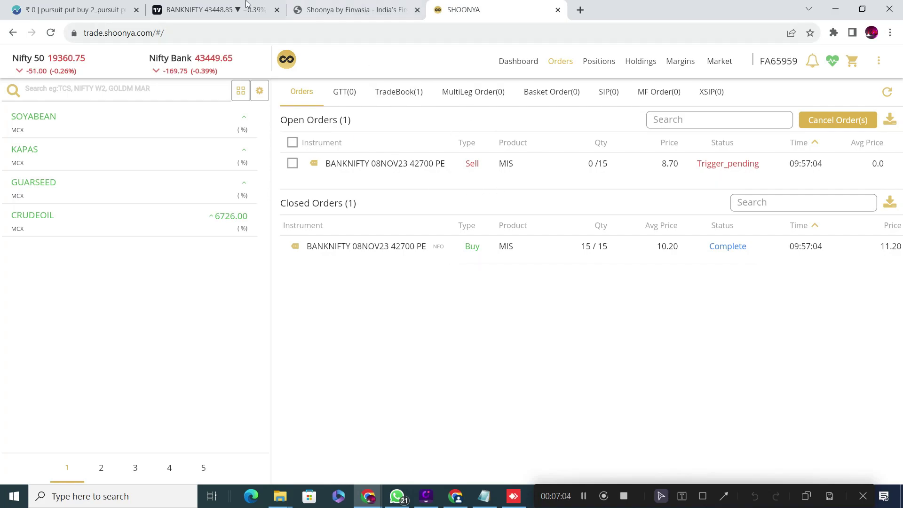
key("ctrl+2")
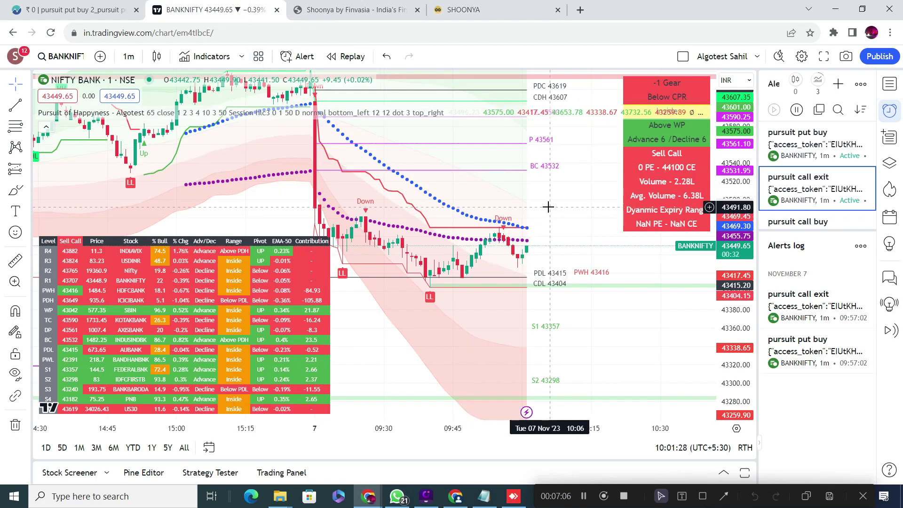